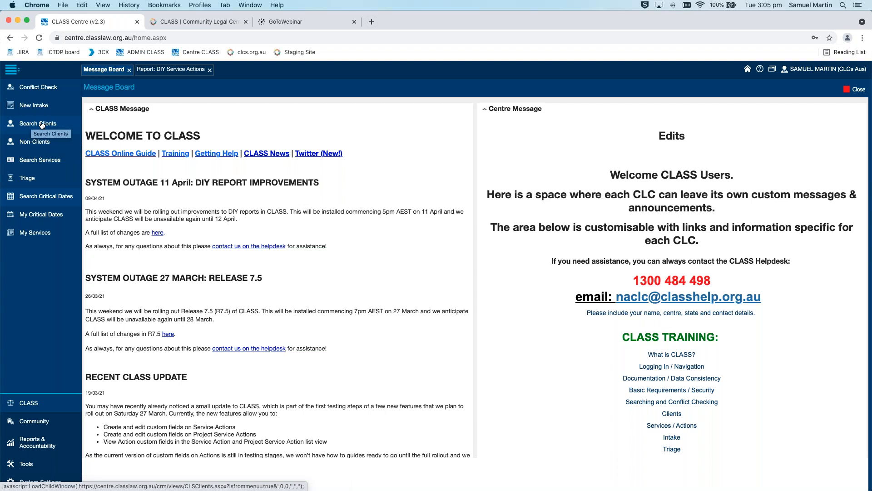
Open the client search and find clients by entering a last name
click(42, 125)
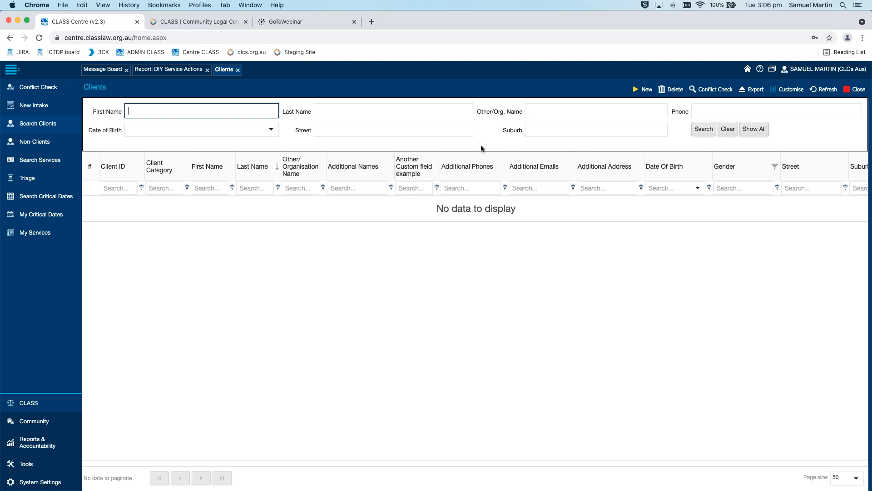
click(491, 138)
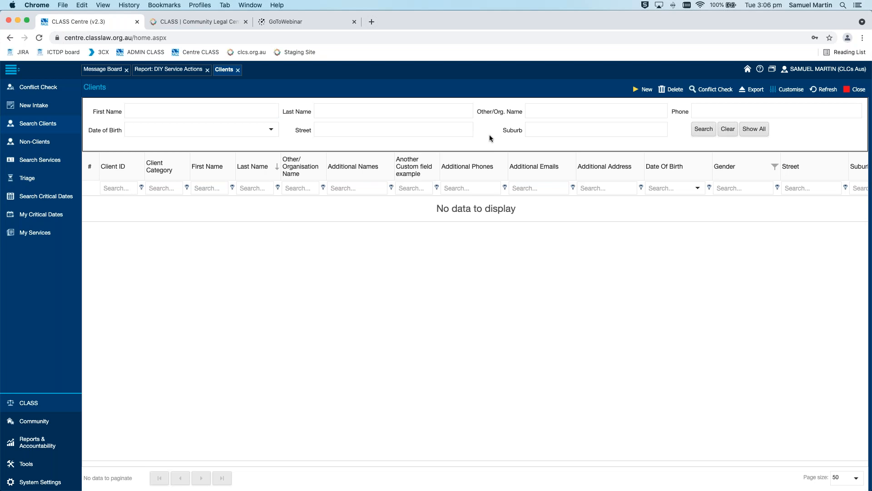
click(430, 112)
text(smith)
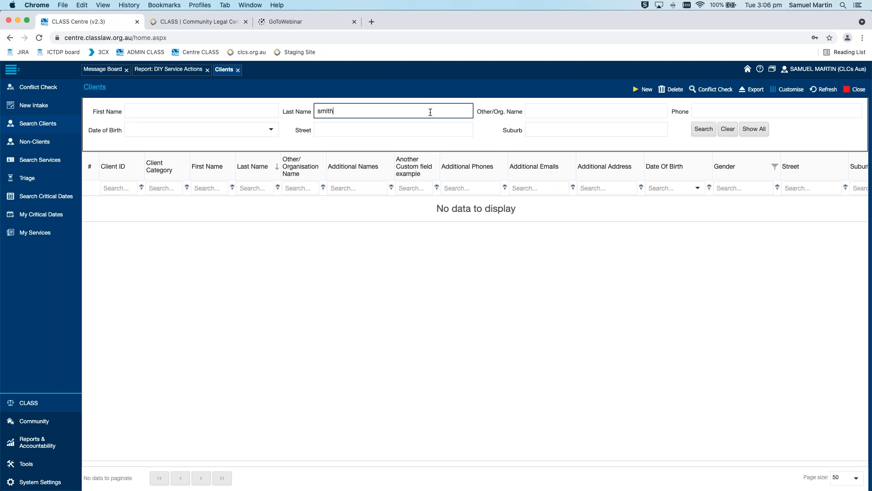
key(Return)
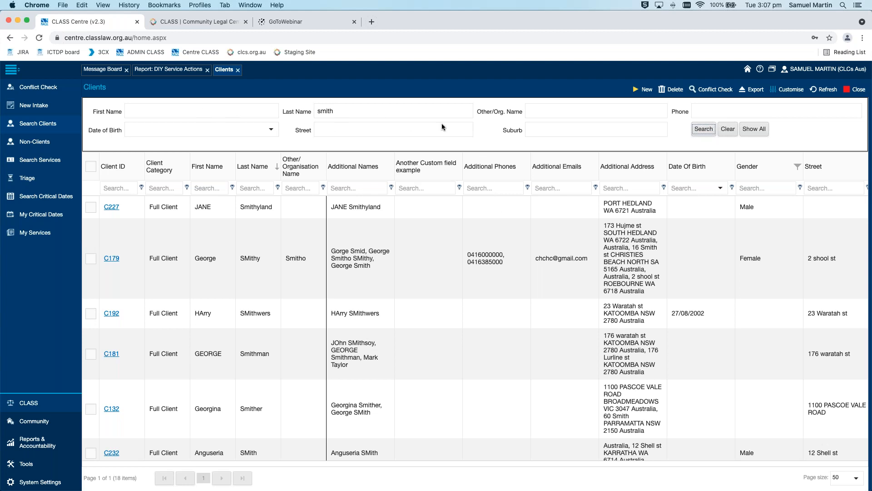
Narrow the client search to the suburb katoomba
click(599, 132)
scroll(618, 225, down, 3)
scroll(618, 225, up, 3)
text(katoomba)
key(Return)
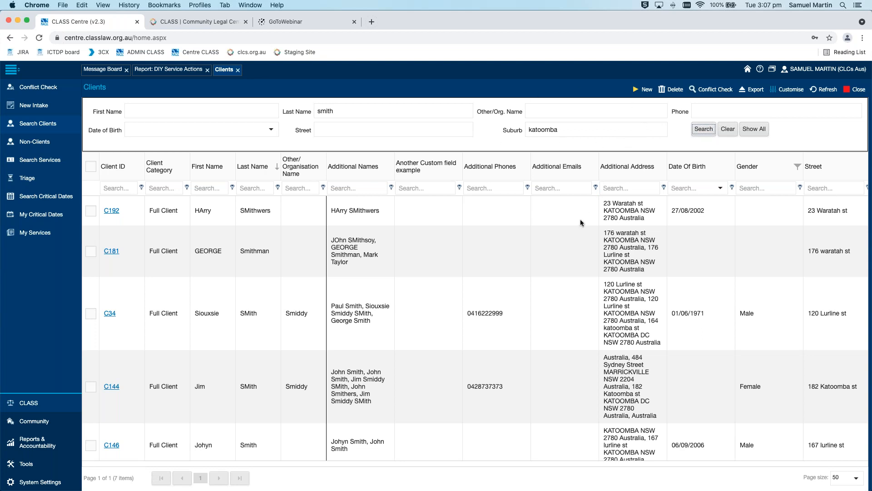
Select the second client in the results and examine the list's further columns through to the flag and service dates
scroll(580, 223, right, 2)
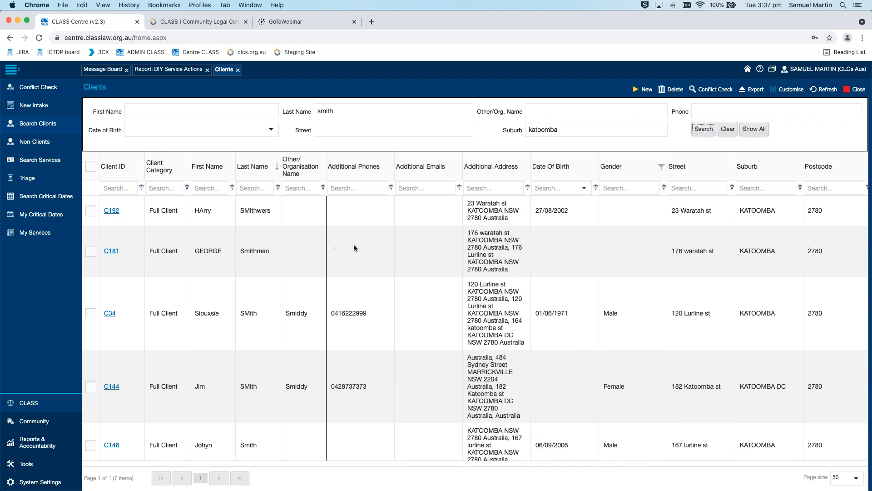
scroll(363, 248, right, 3)
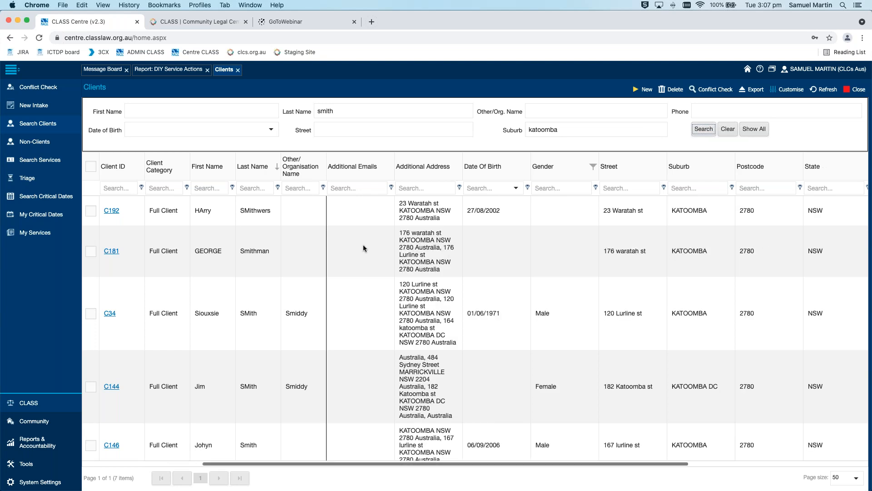
click(363, 247)
click(429, 188)
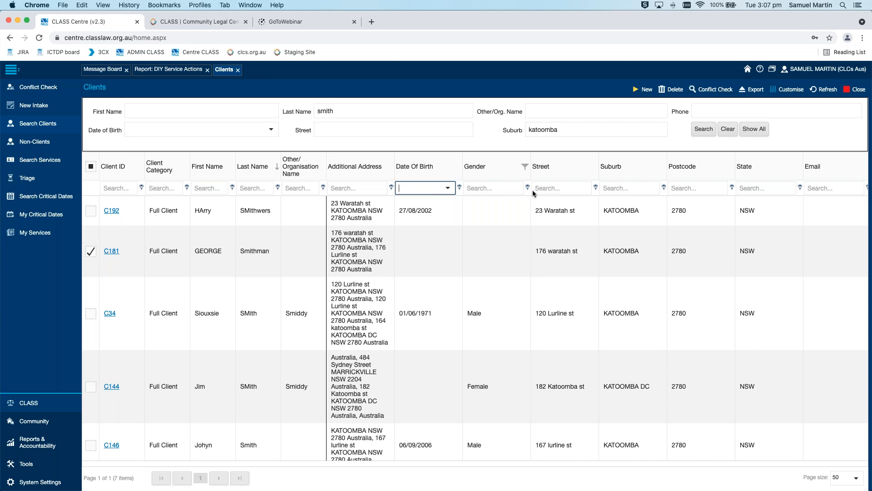
scroll(707, 240, right, 5)
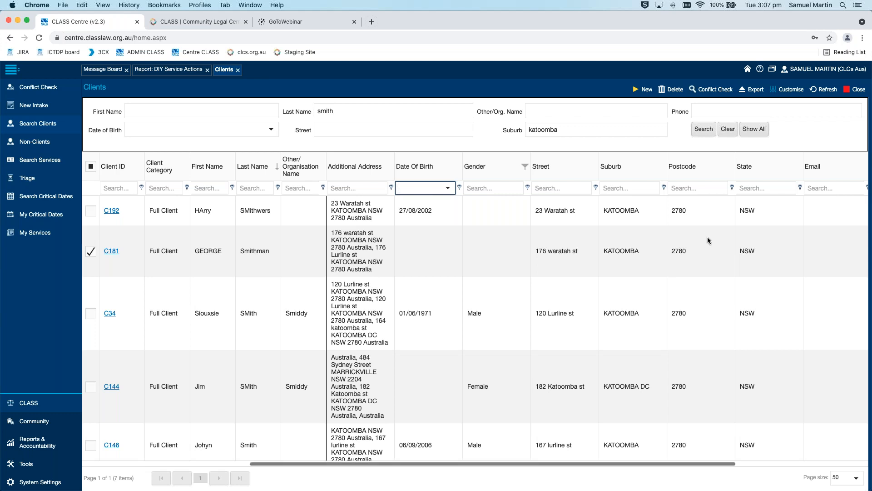
scroll(710, 241, right, 2)
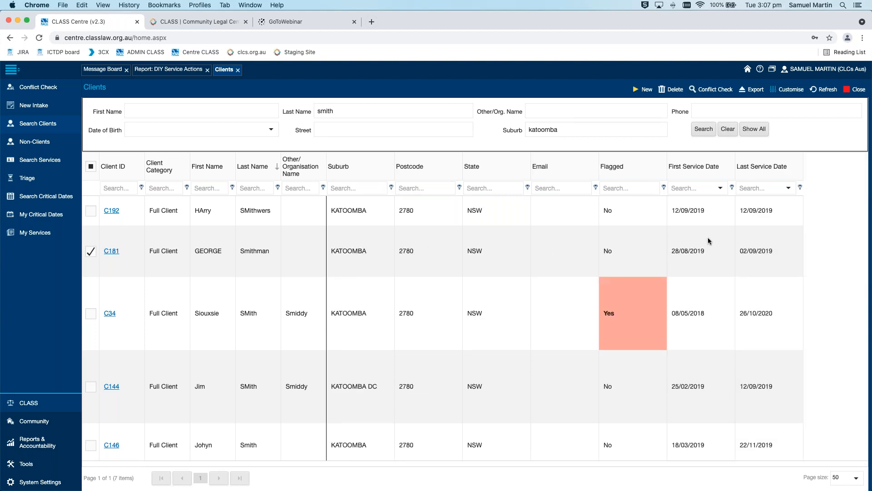
scroll(702, 235, left, 3)
click(697, 187)
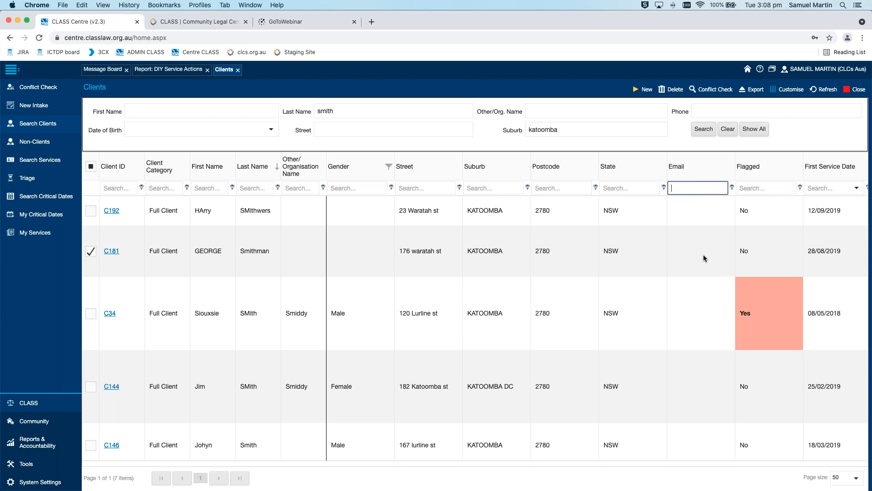
Open the first client in the results and set the Aboriginal & Torres Strait Islander Status to "Yes, Aboriginal"
click(114, 212)
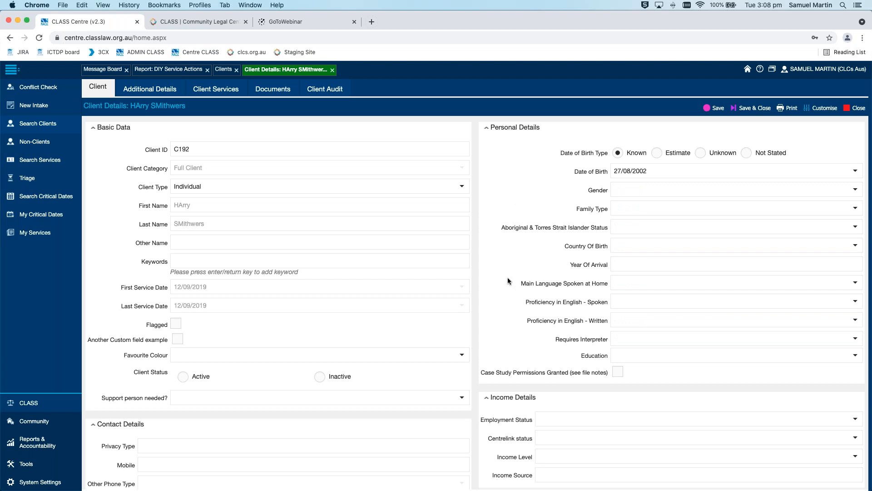
scroll(508, 282, down, 3)
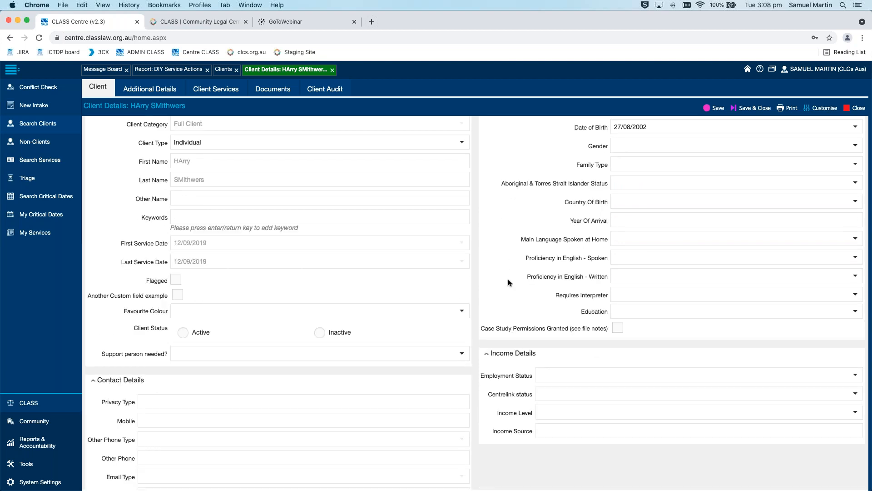
scroll(508, 282, down, 10)
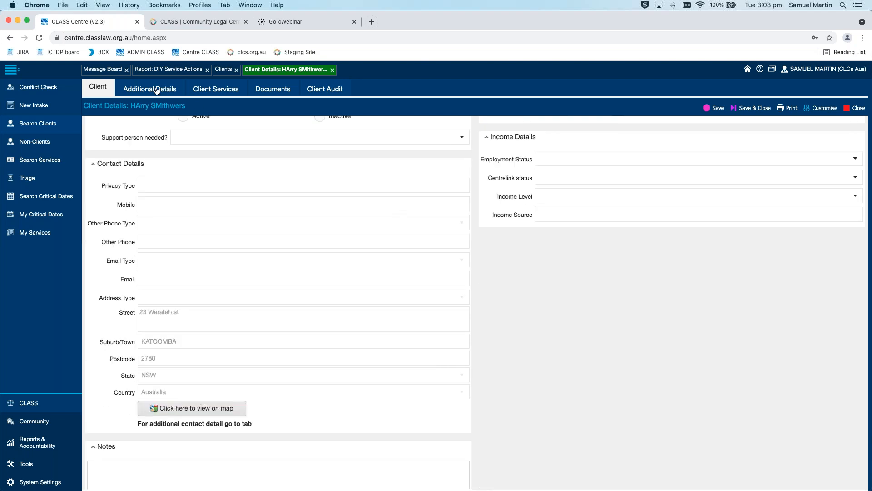
scroll(523, 359, up, 12)
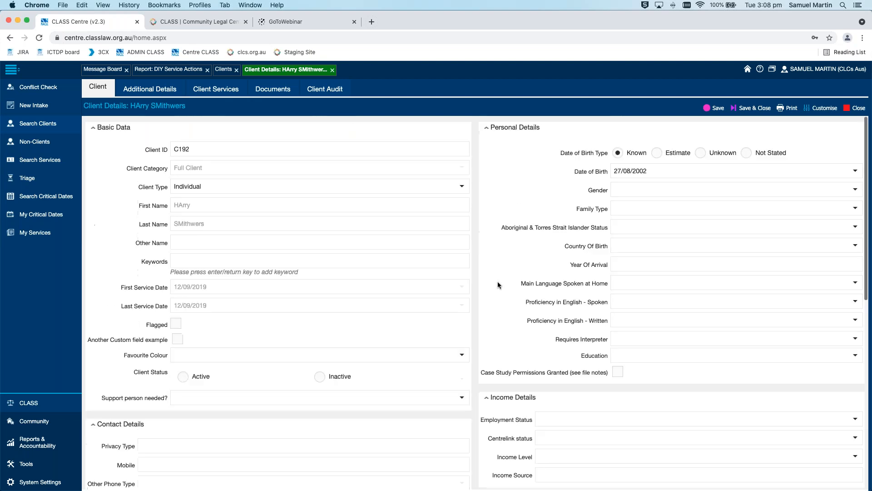
click(796, 227)
click(797, 269)
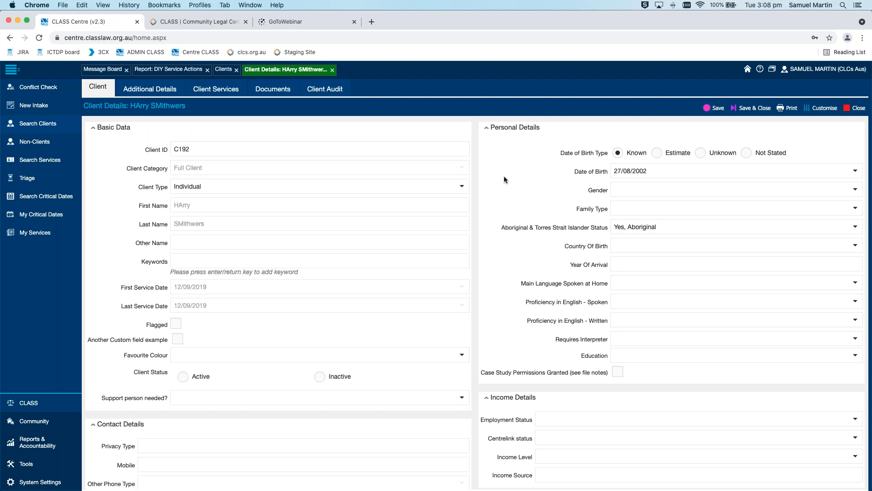
View the client's additional details and look at the new address form, closing it without saving
click(157, 87)
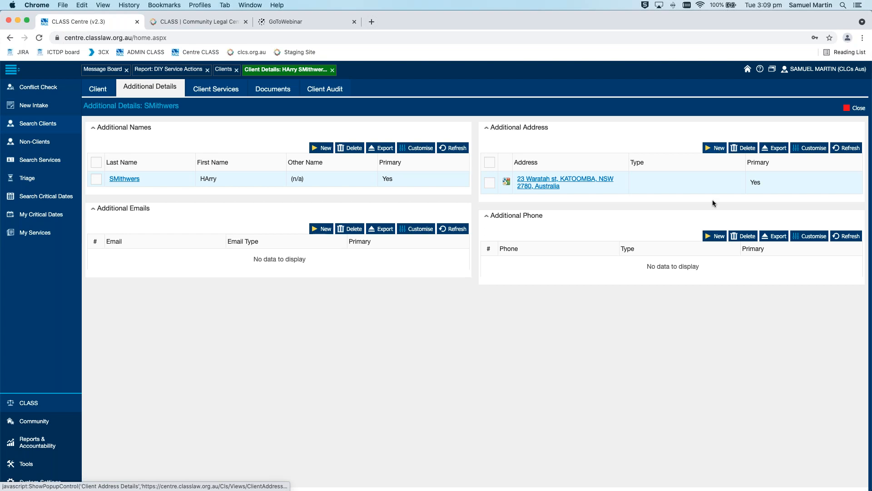
click(716, 148)
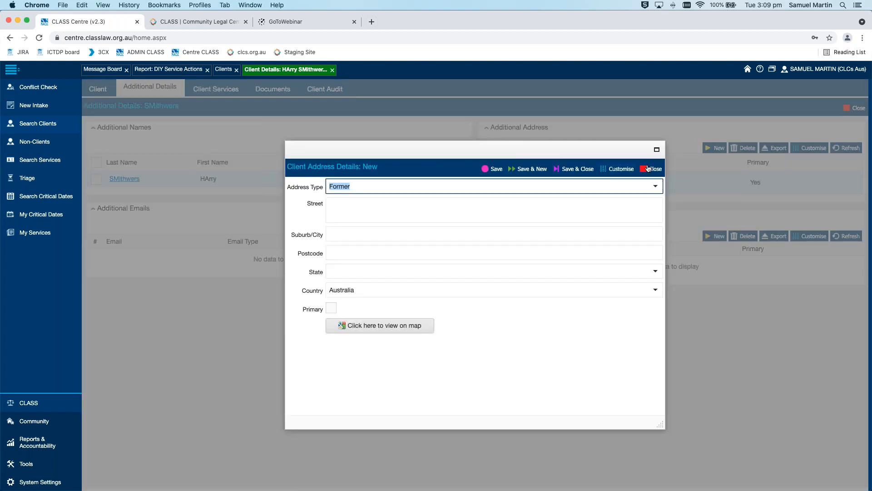
click(654, 169)
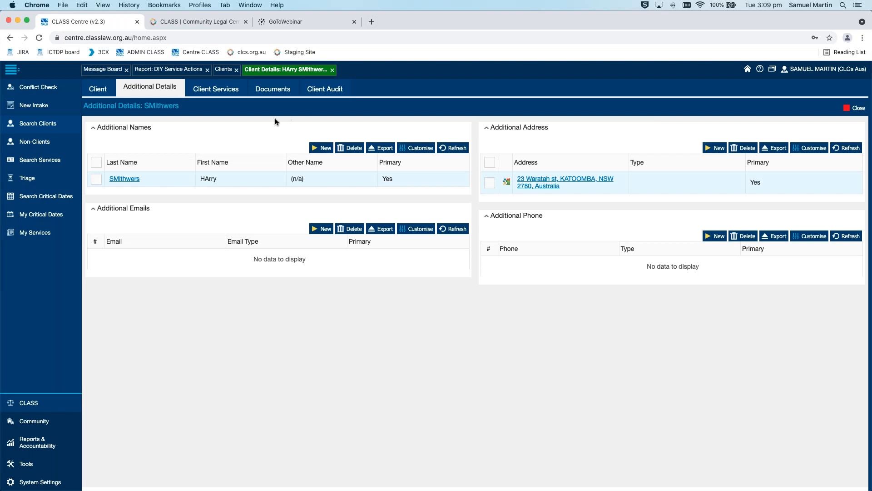
Try to delete the selected client from the search results, acknowledging that the record will be deleted permanently
click(230, 70)
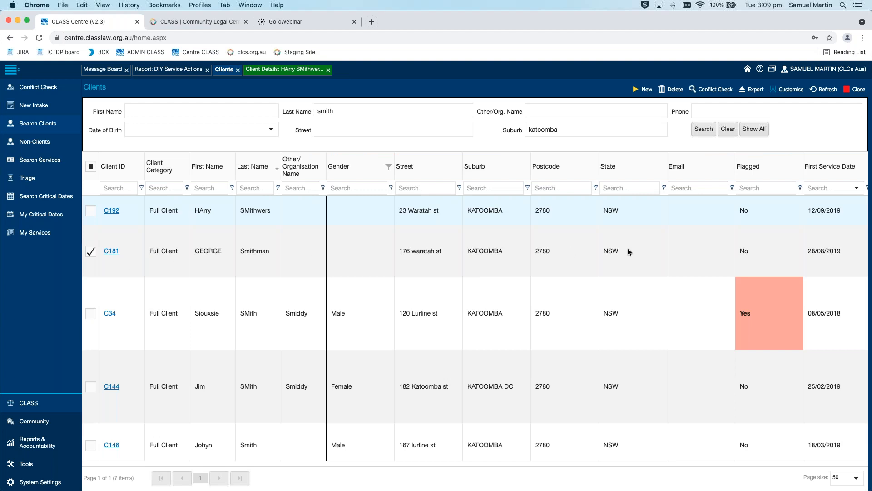
click(677, 90)
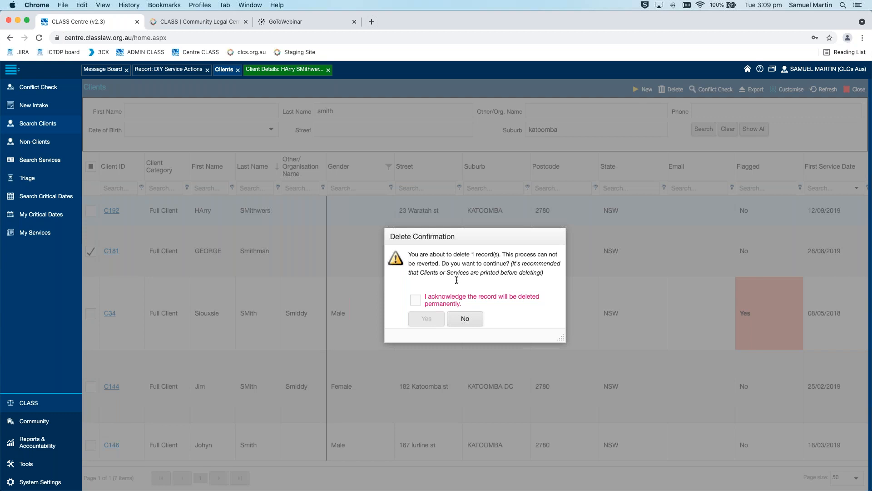
click(421, 301)
click(428, 319)
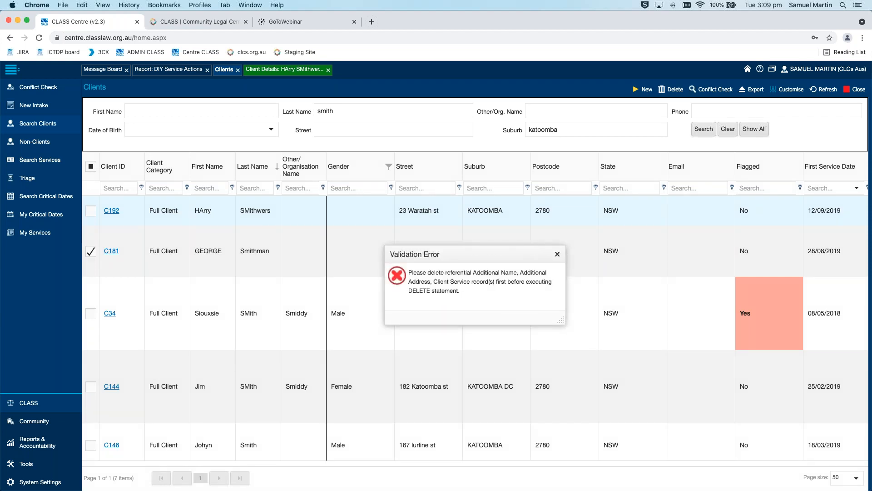
double_click(459, 272)
drag(435, 281, 495, 292)
click(494, 281)
drag(494, 282, 435, 282)
click(506, 296)
key(Escape)
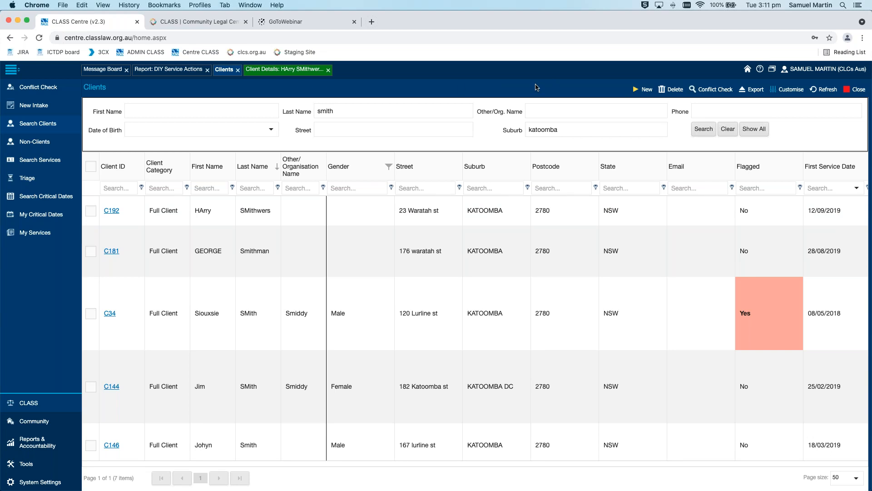
List all non-clients without search criteria and sort them by date of birth in descending order
click(38, 143)
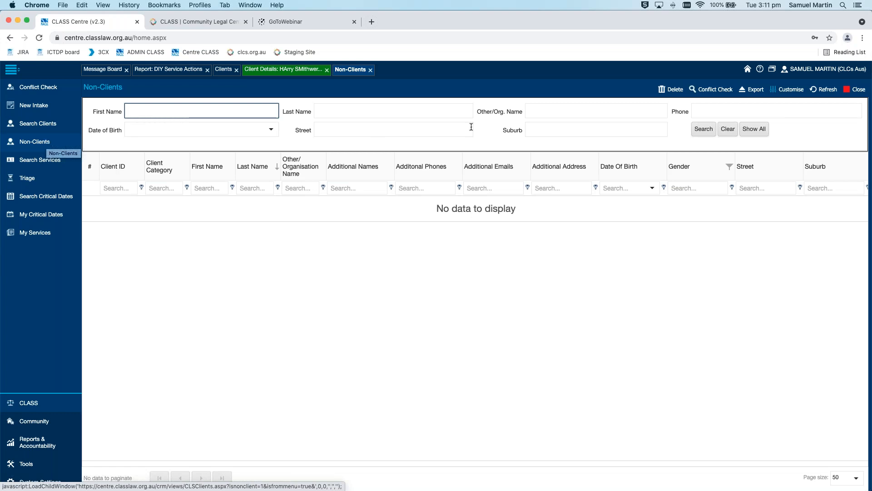
click(489, 135)
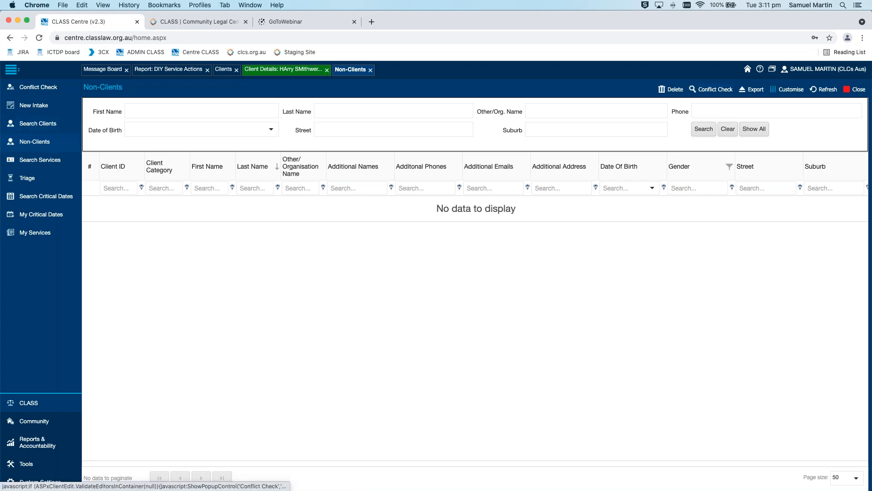
click(704, 129)
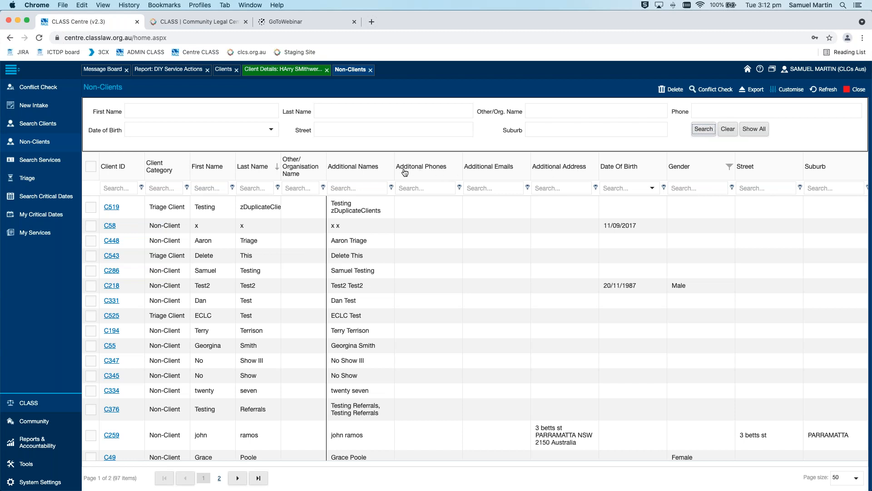
click(653, 173)
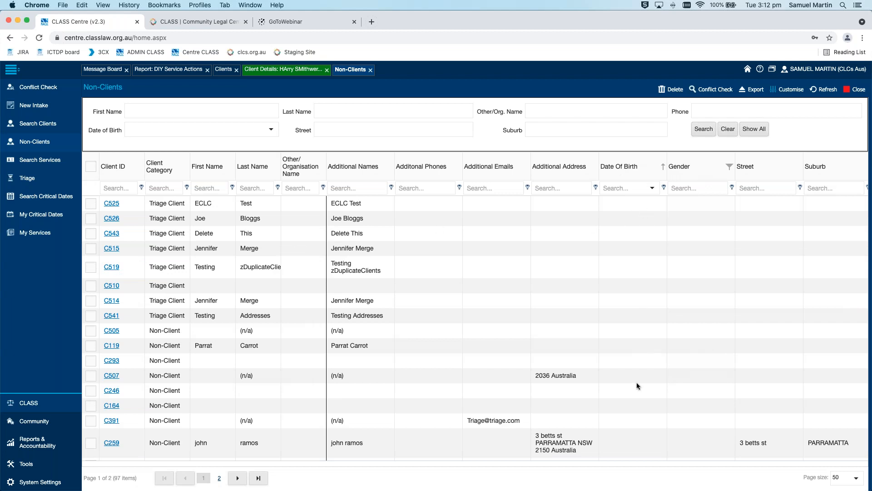
click(648, 168)
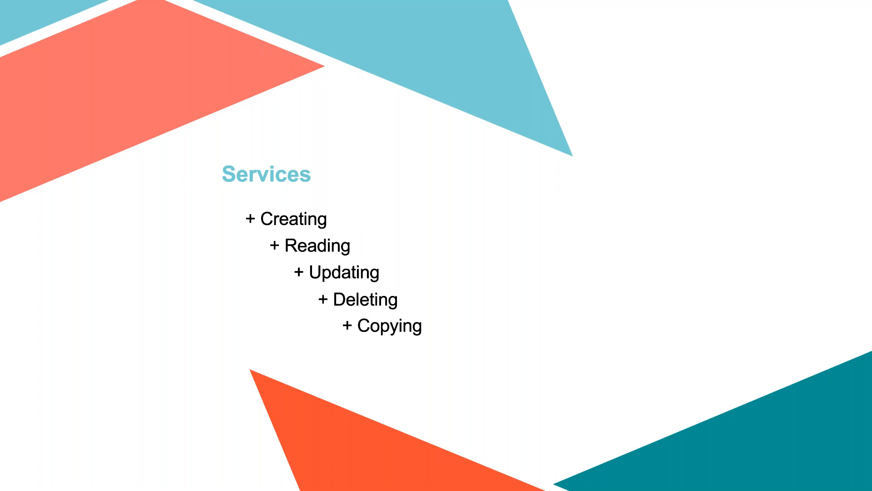
Open the service search and filter the services to Service IDs containing "s"
key(ctrl+Left)
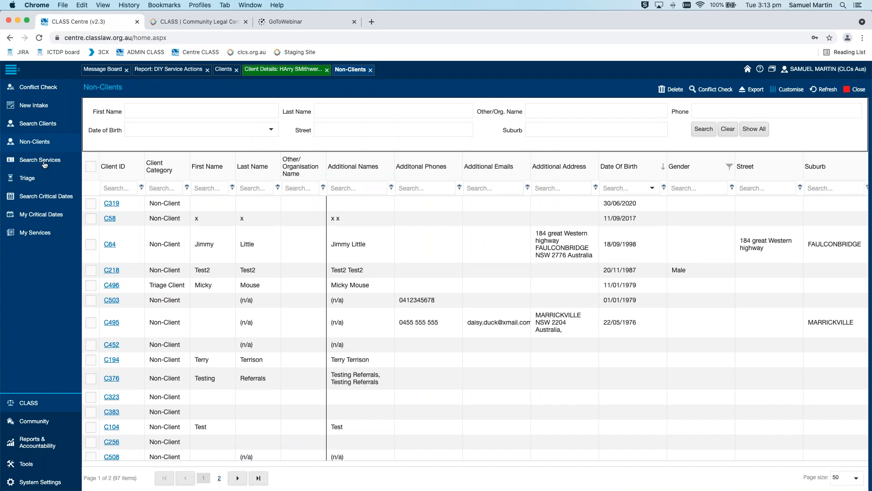
click(20, 162)
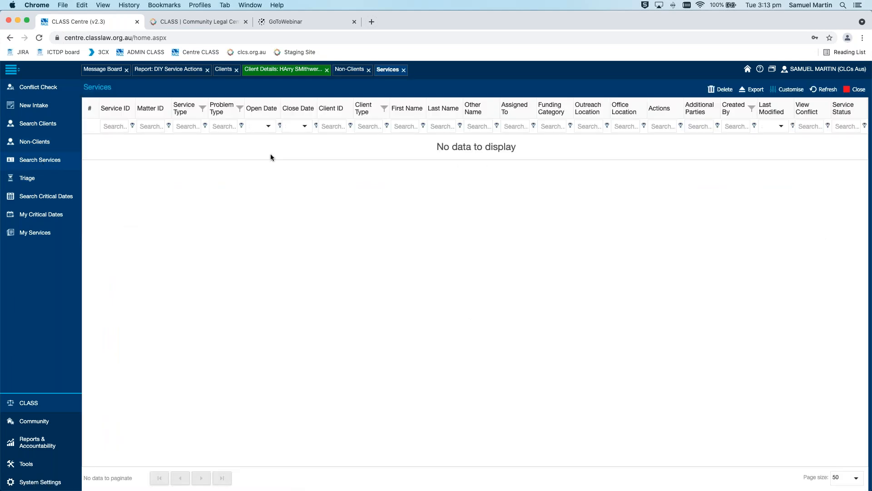
click(107, 126)
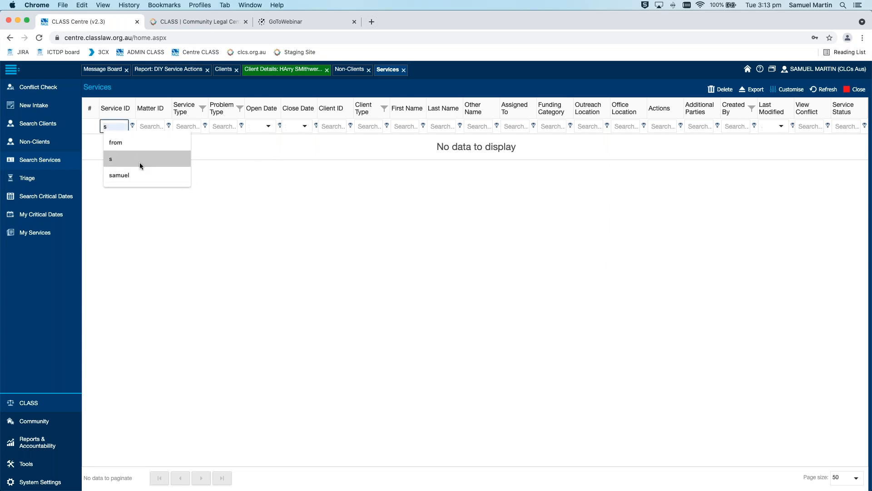
click(140, 162)
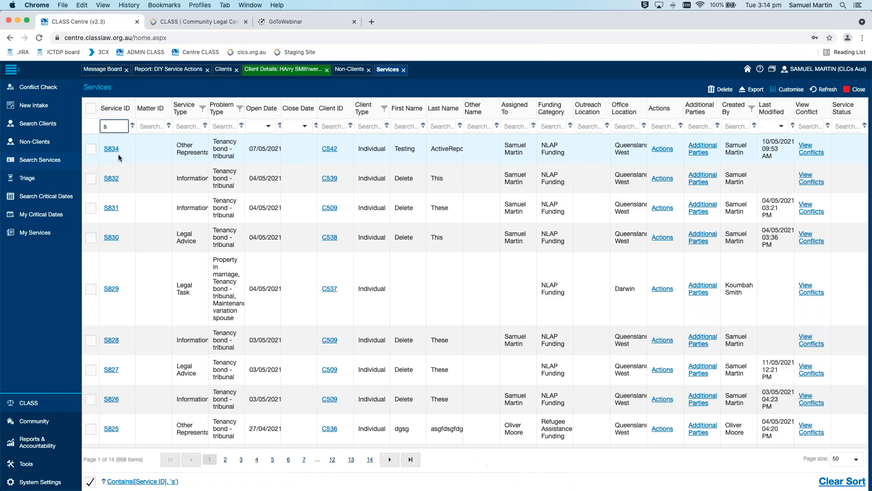
Open the first listed service, set Number Of Dependent Children to 1 and save the record
click(112, 149)
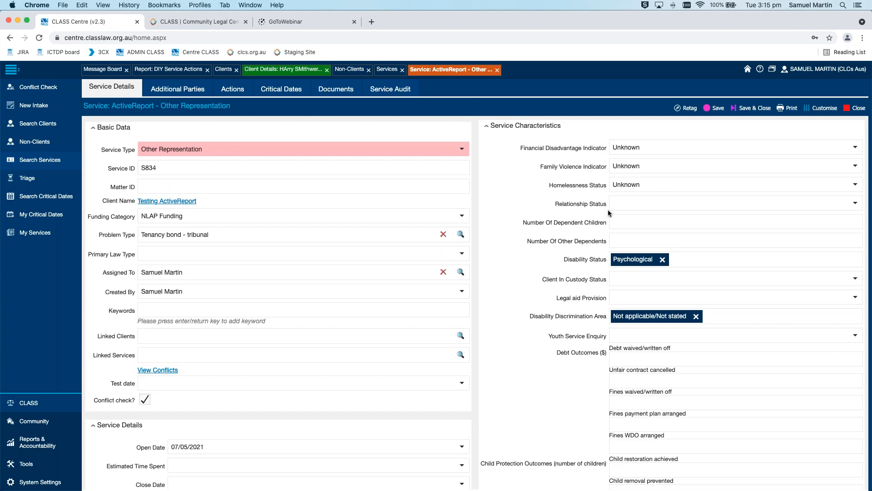
click(667, 220)
text(1)
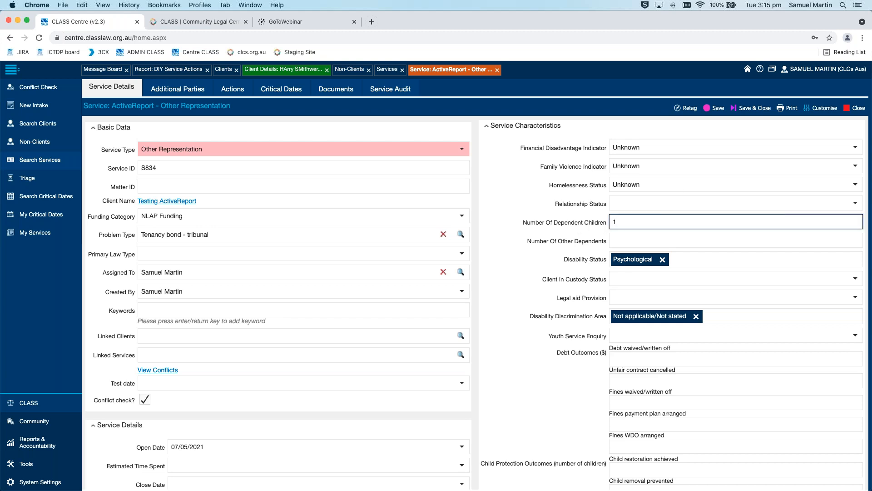
click(716, 108)
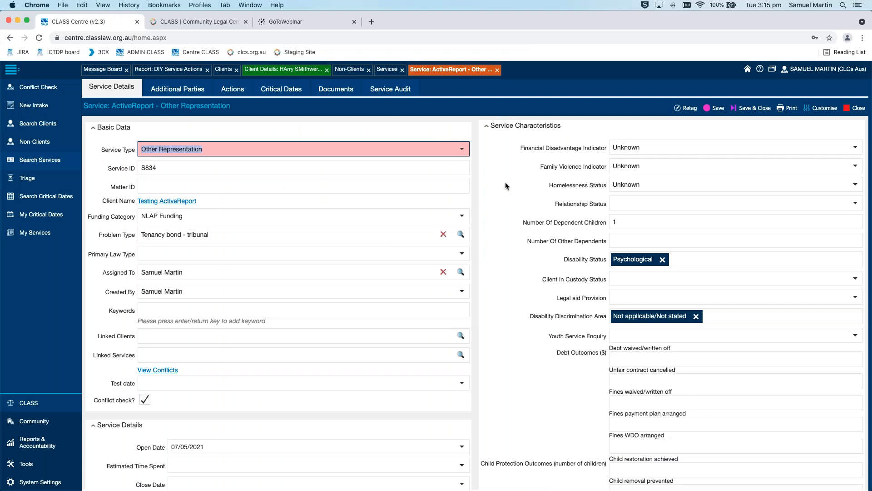
Close the open service record and delete the Duty Lawyer service opened on 21/04/2021, acknowledging that it will be deleted permanently
click(498, 70)
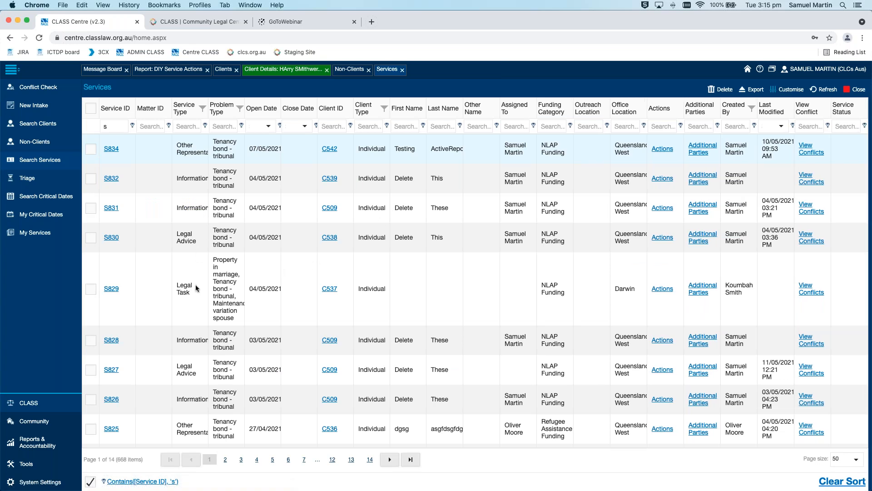
scroll(204, 323, down, 5)
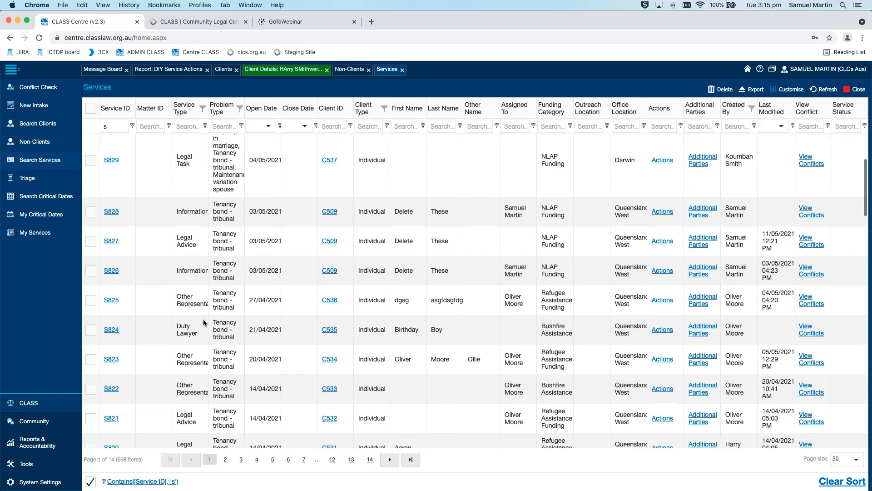
click(198, 309)
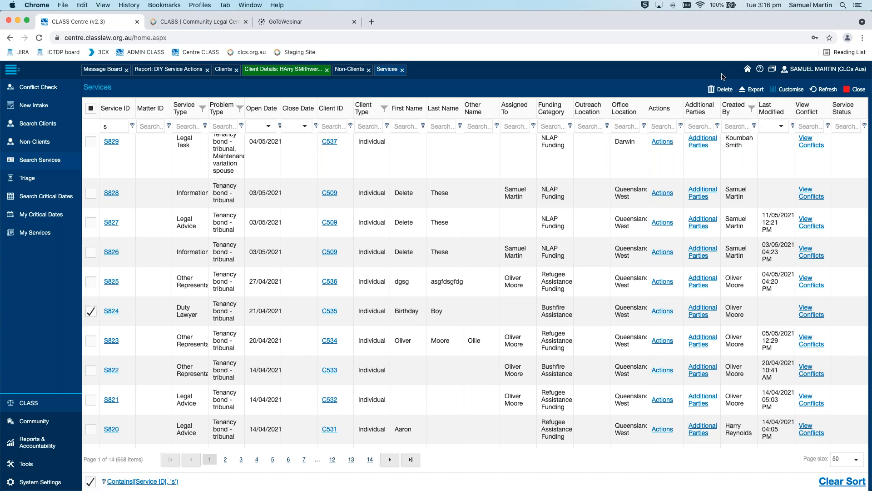
click(719, 89)
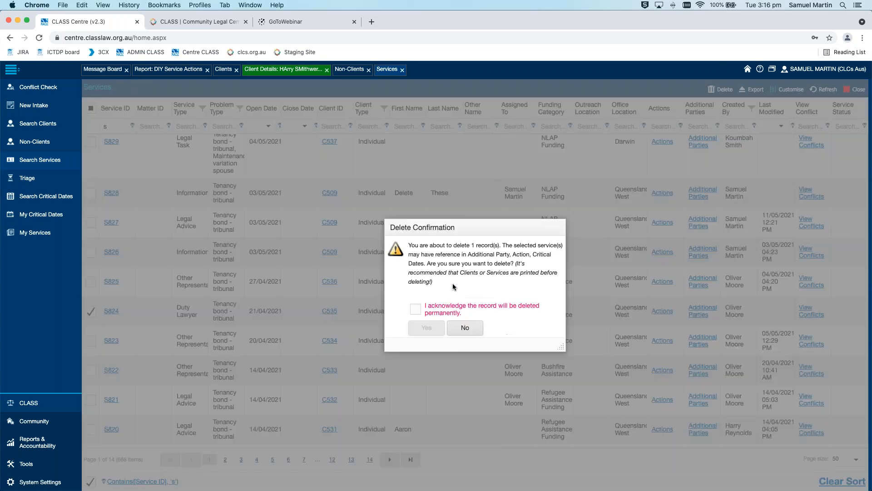
click(416, 309)
click(428, 328)
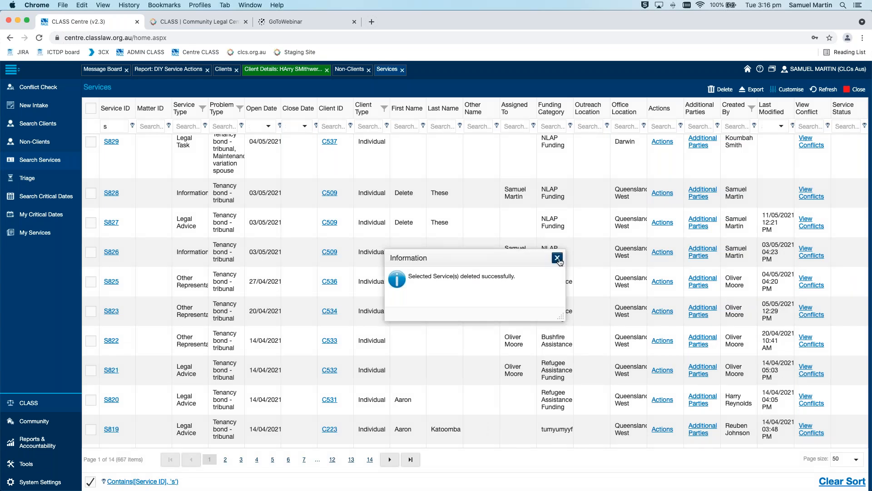
click(557, 258)
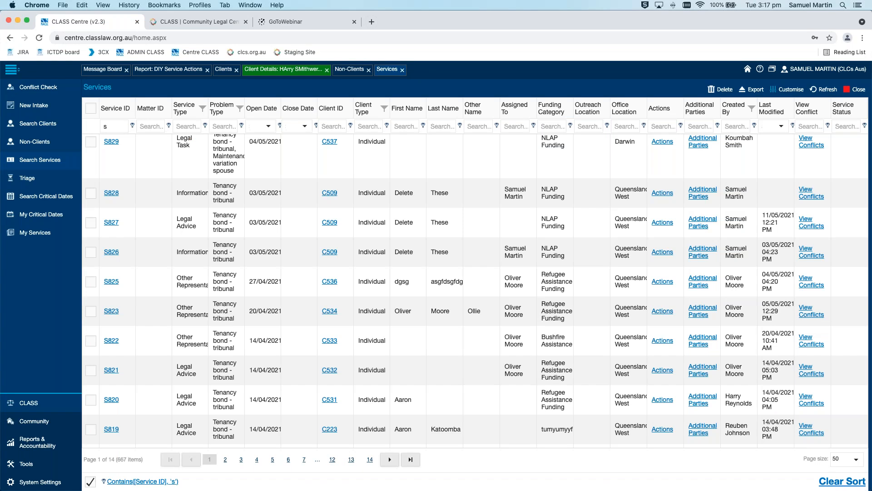
scroll(440, 161, up, 1)
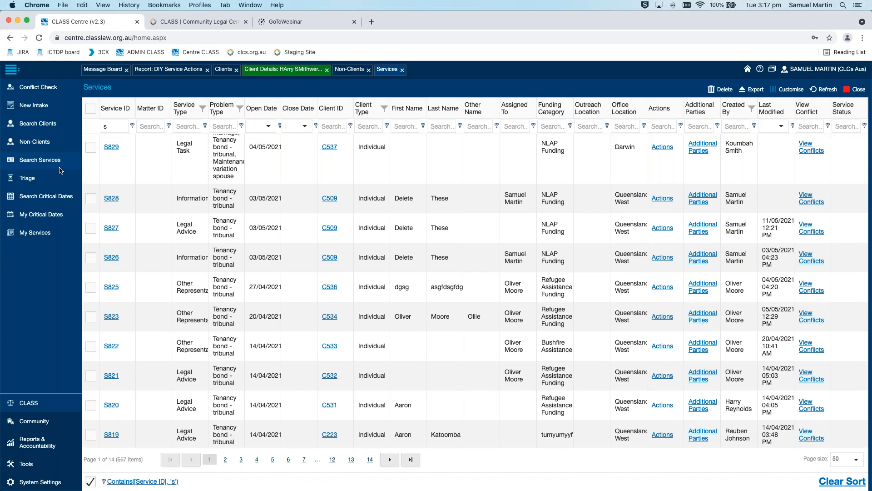
Open the second client in the client search results and show the Client Services of the client record that was already open
click(222, 73)
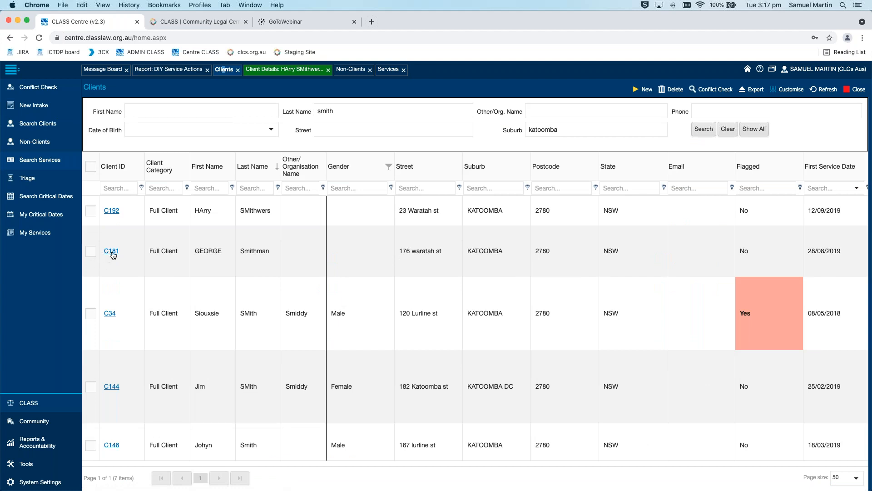
click(112, 251)
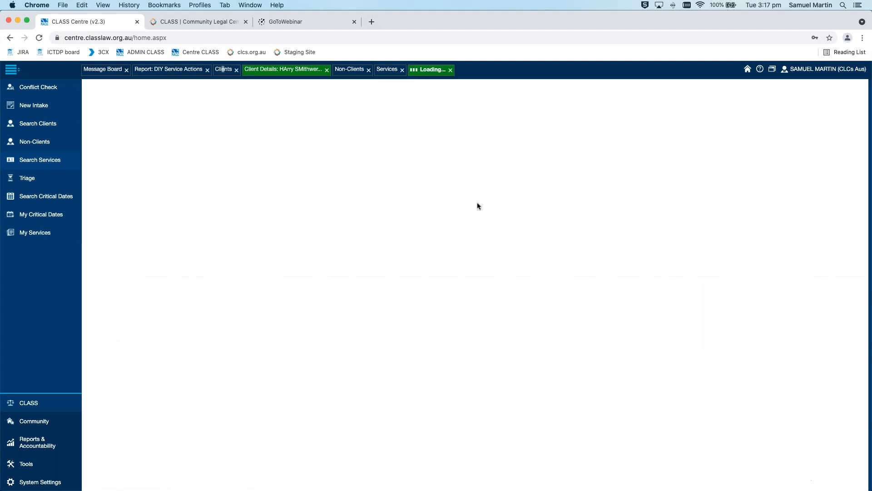
click(285, 69)
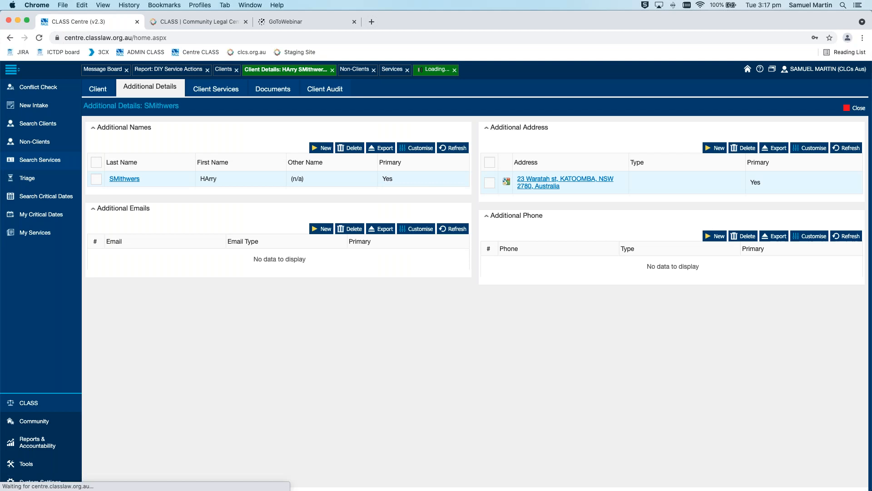
click(215, 89)
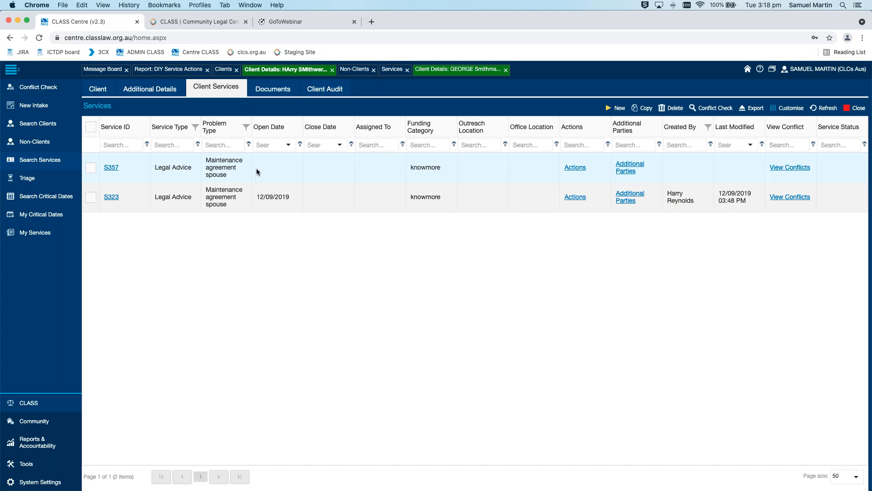
Copy the client's Legal Advice service that has no open date and confirm creating the new service
click(93, 169)
click(644, 110)
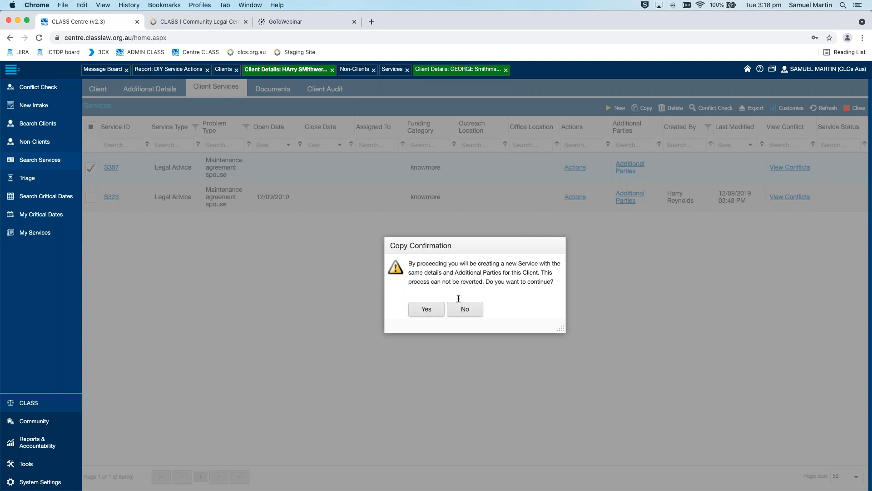
click(435, 308)
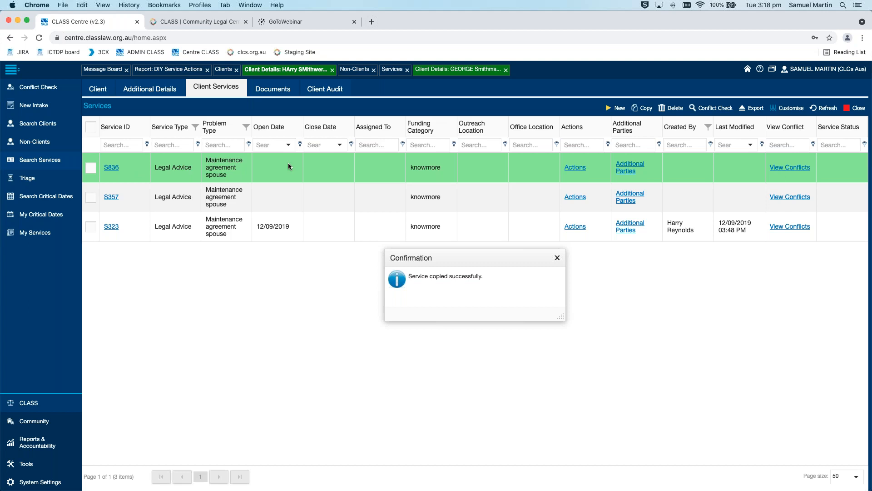
Open the newly copied service and set its required Created By field to the signed-in staff member
click(112, 167)
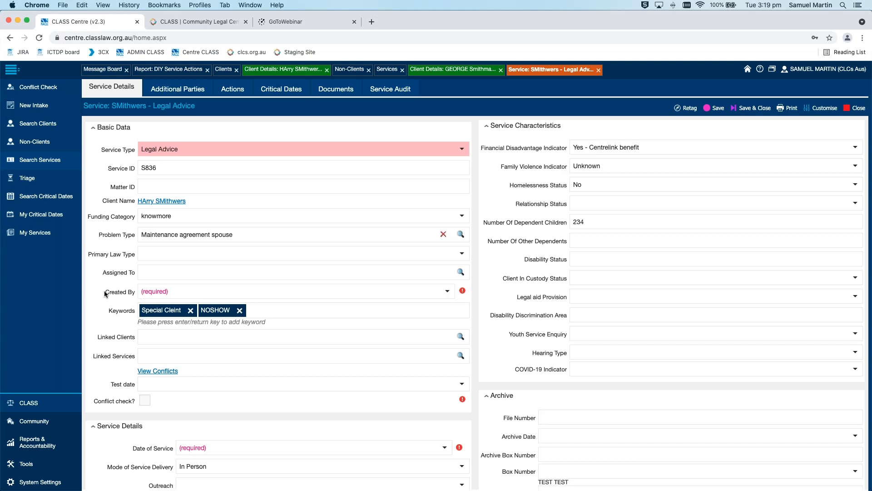
drag(107, 294, 135, 296)
click(473, 286)
click(447, 293)
scroll(274, 364, down, 3)
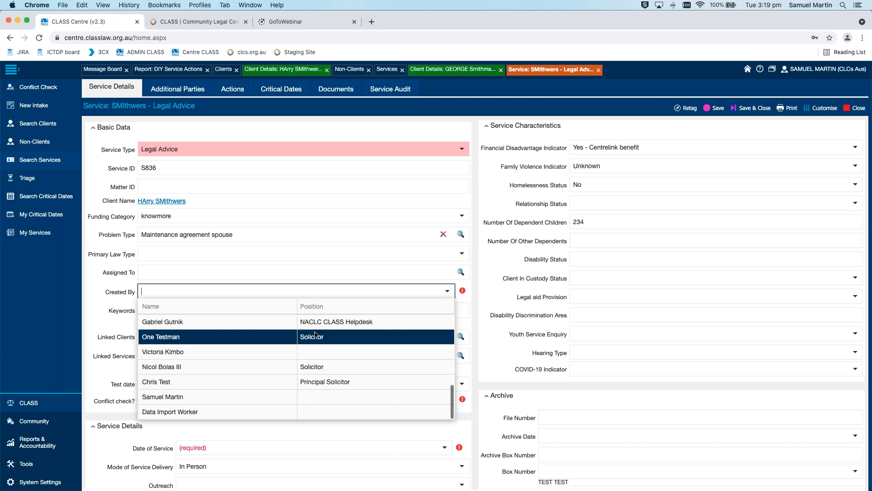
click(247, 403)
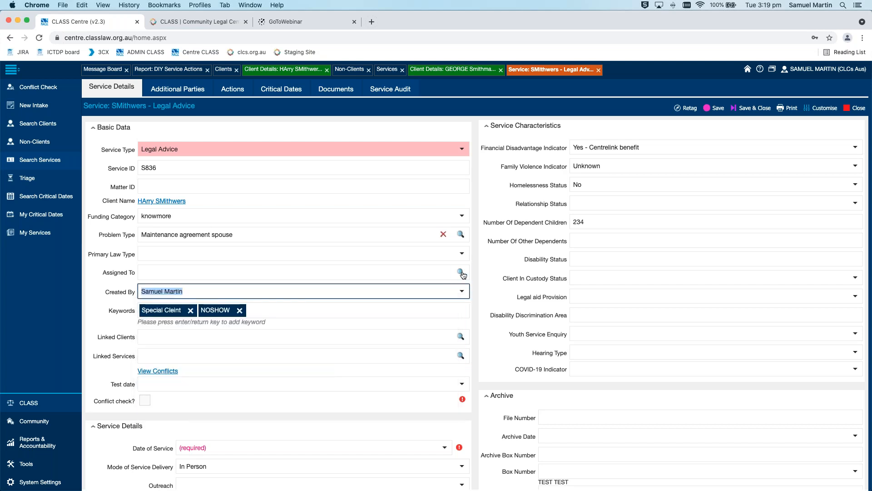
click(479, 247)
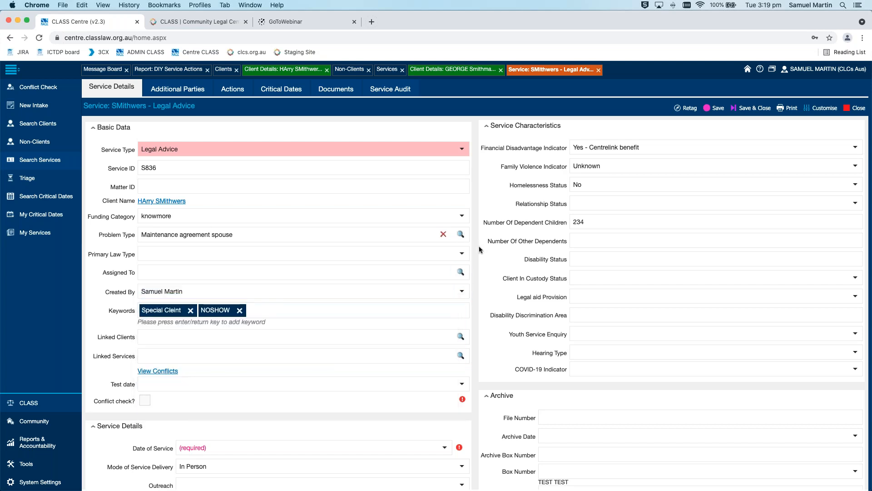
Set the copied service's Date of Service to today's date, 11/05/2021
scroll(479, 246, down, 2)
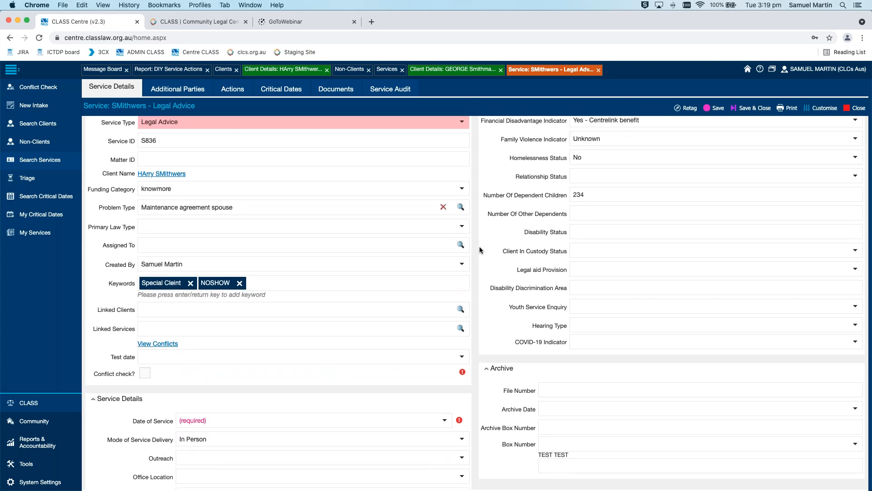
scroll(480, 246, up, 2)
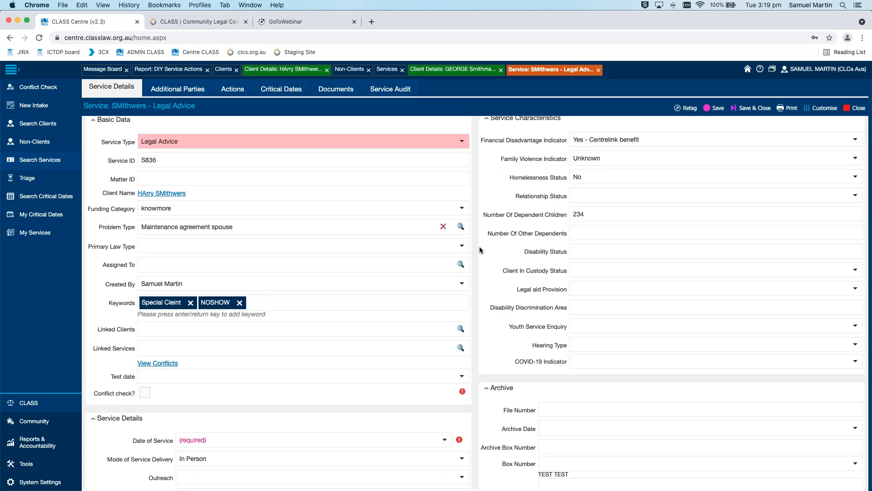
scroll(479, 246, down, 10)
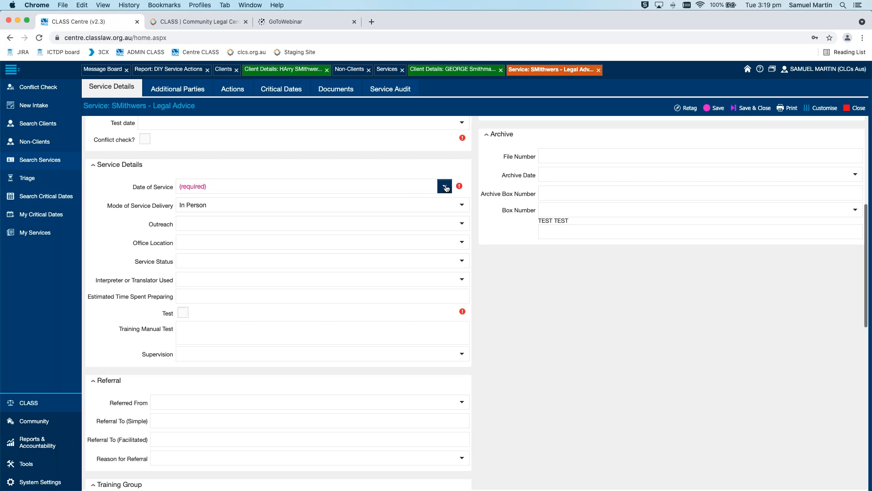
click(446, 187)
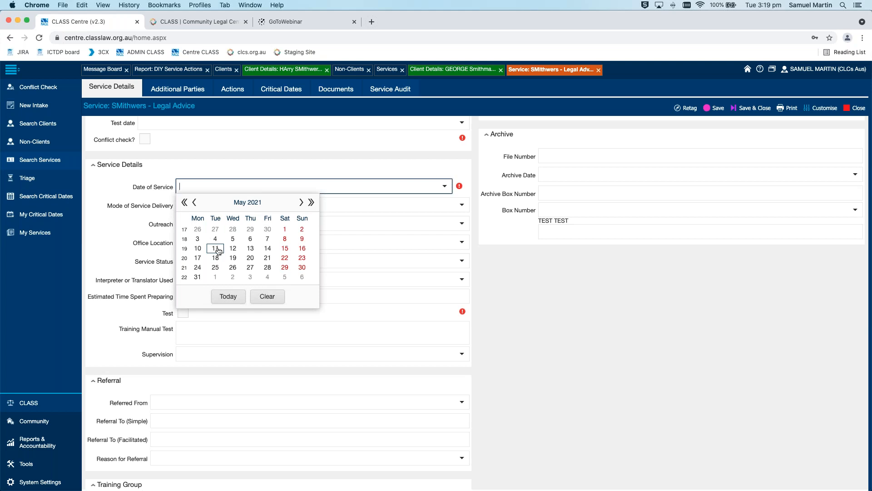
click(228, 296)
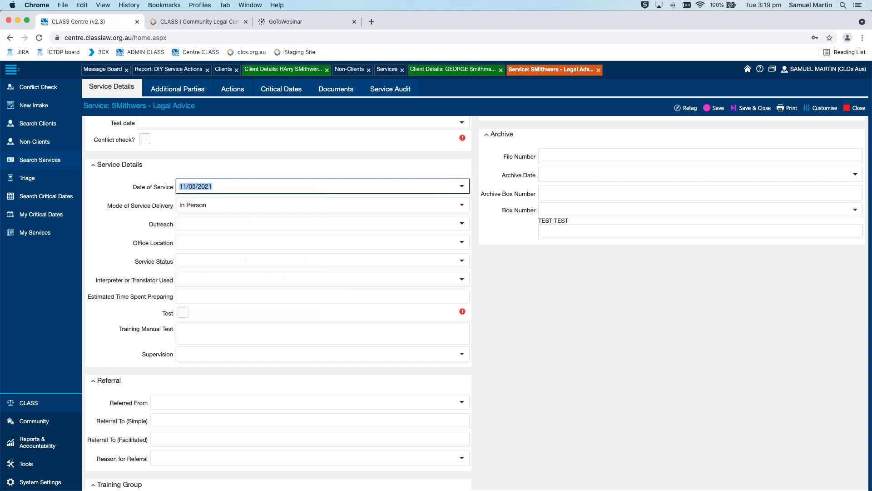
click(513, 300)
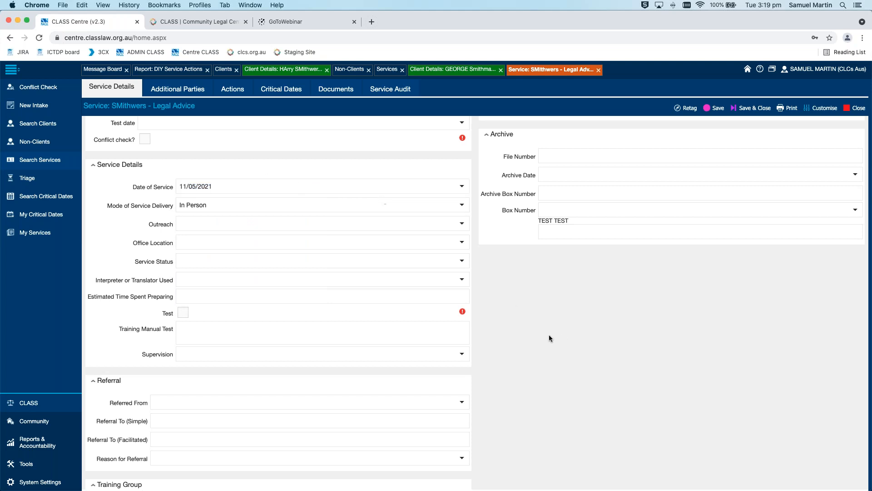
Check the required Test and Conflict check? boxes in the copied service
click(183, 313)
scroll(588, 349, down, 10)
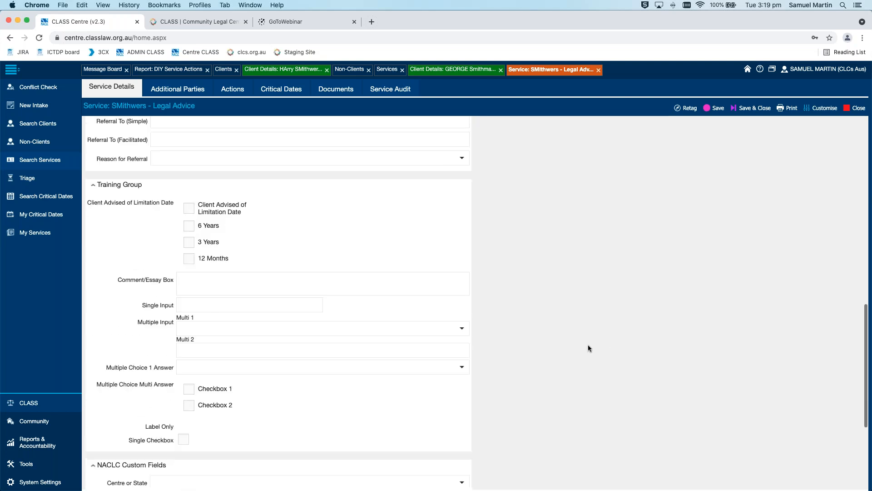
scroll(538, 334, up, 10)
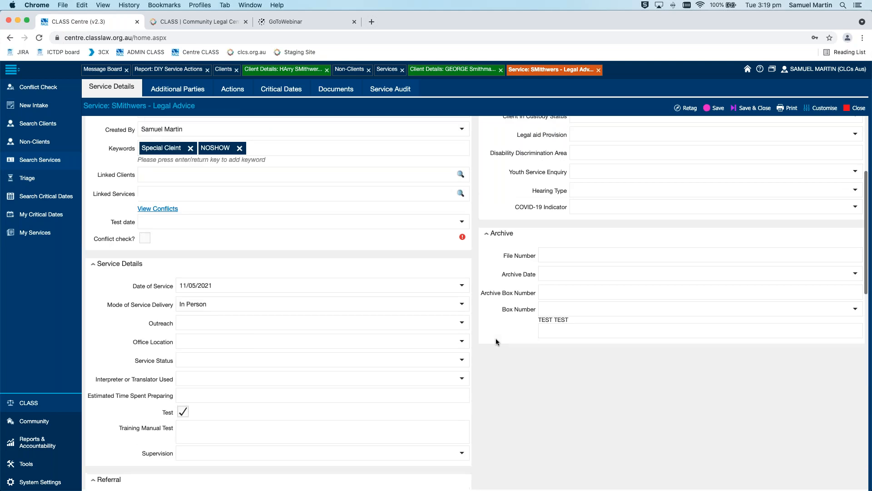
click(145, 342)
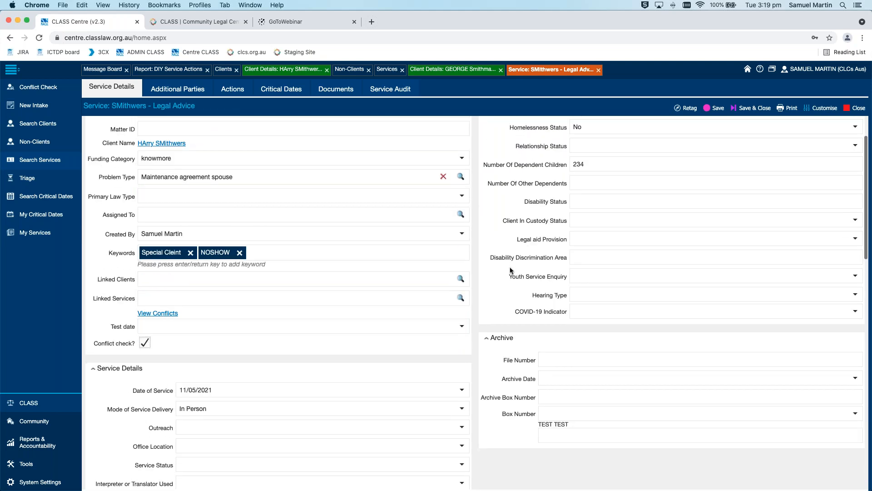
scroll(511, 269, up, 3)
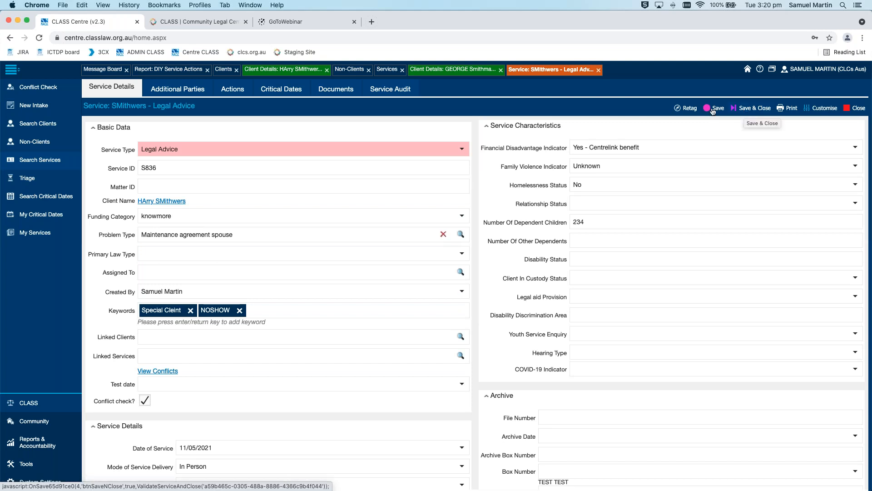
Fill the required Comment/Essay Box with "tfgtyrty", then save and close the copied service
click(756, 110)
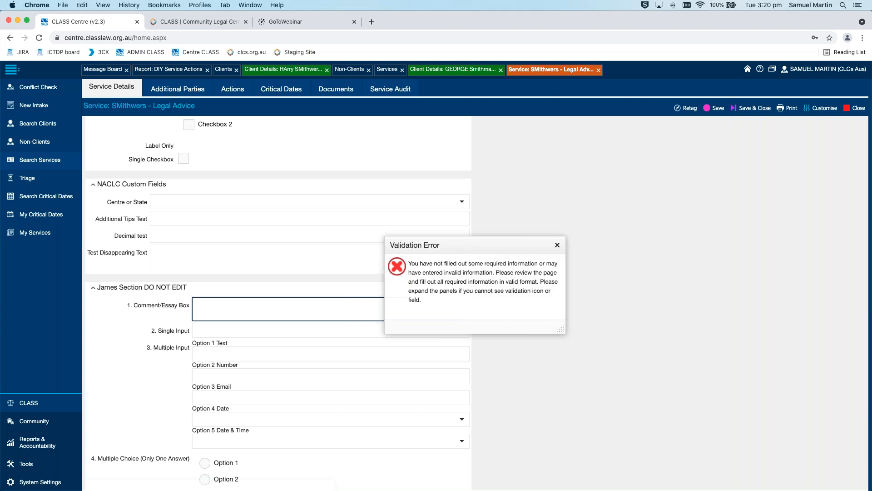
click(267, 306)
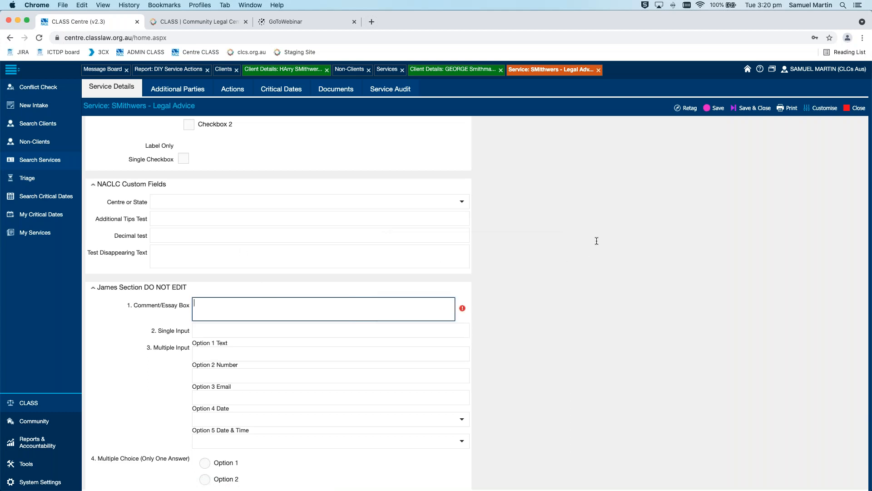
text(tfgtyrty)
click(758, 110)
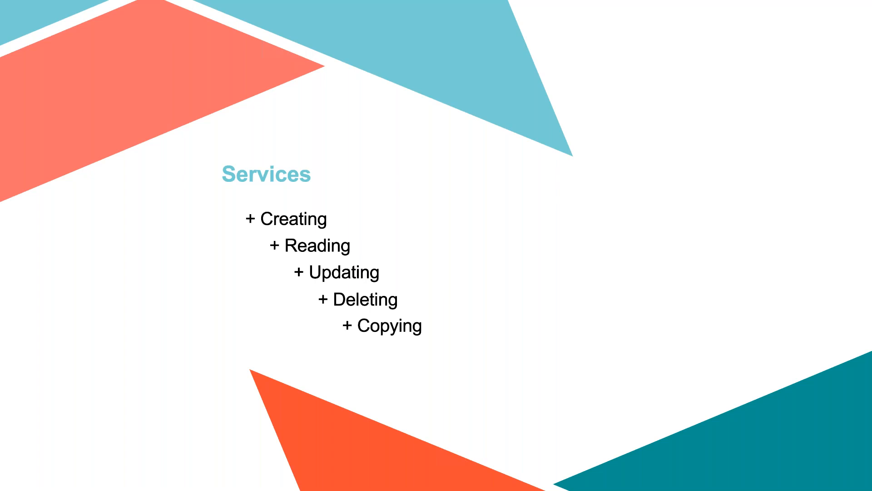
Return from the slides to the browser, view the triage services list, and filter the service search to Service Type "triage"
key(ctrl+Left)
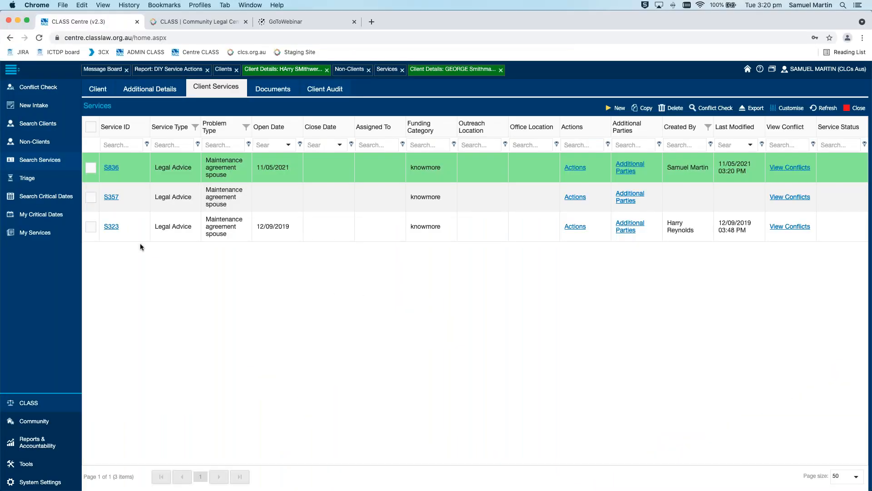
click(43, 179)
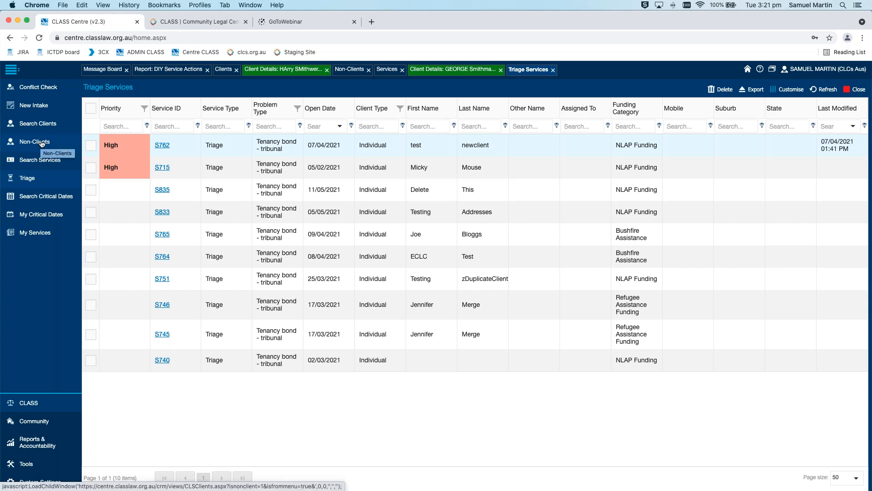
click(393, 71)
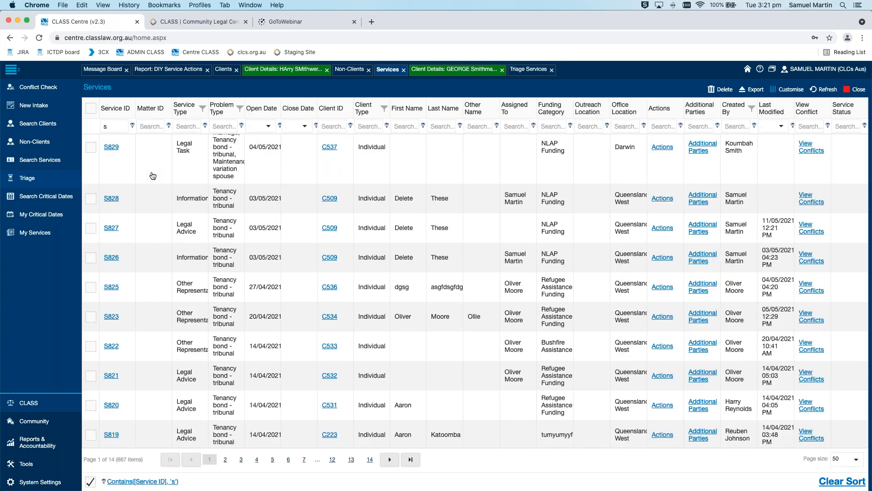
click(187, 126)
text(traige)
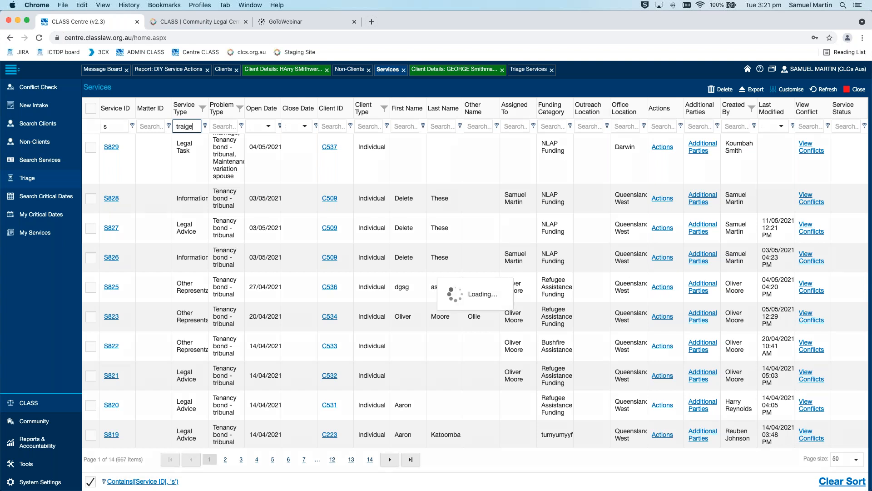
key(BackSpace)
key(BackSpace)
key(BackSpace)
key(BackSpace)
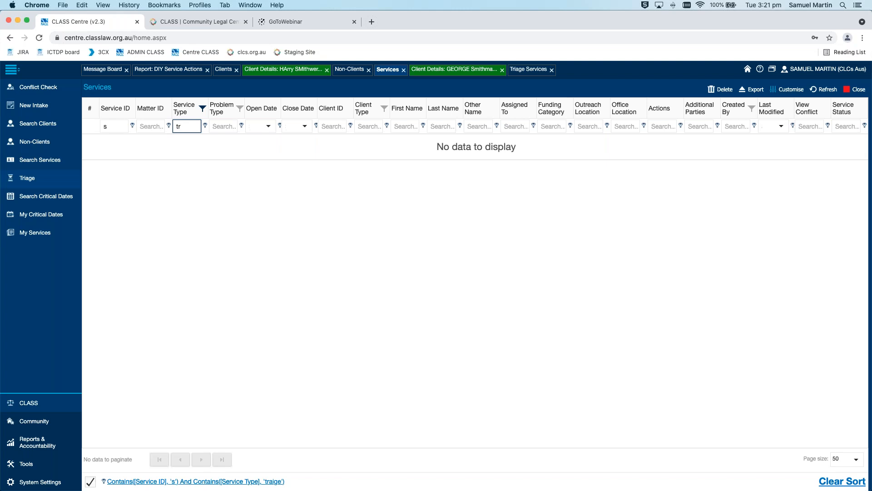
text(iage)
Reopen the Non-Clients list and look through the client categories of its records
click(48, 146)
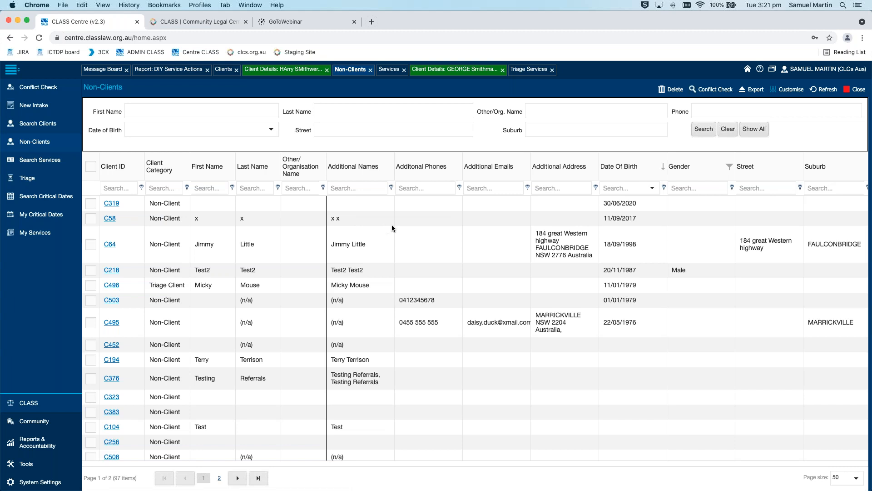
scroll(392, 224, down, 5)
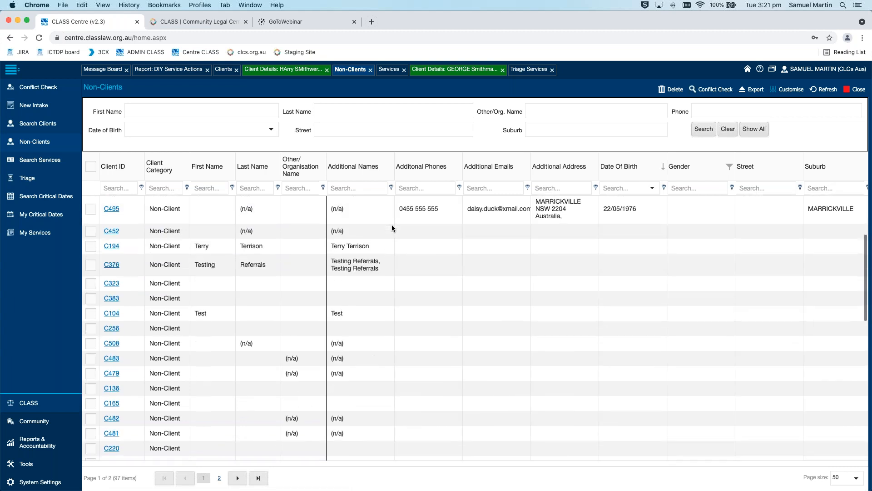
scroll(391, 225, up, 5)
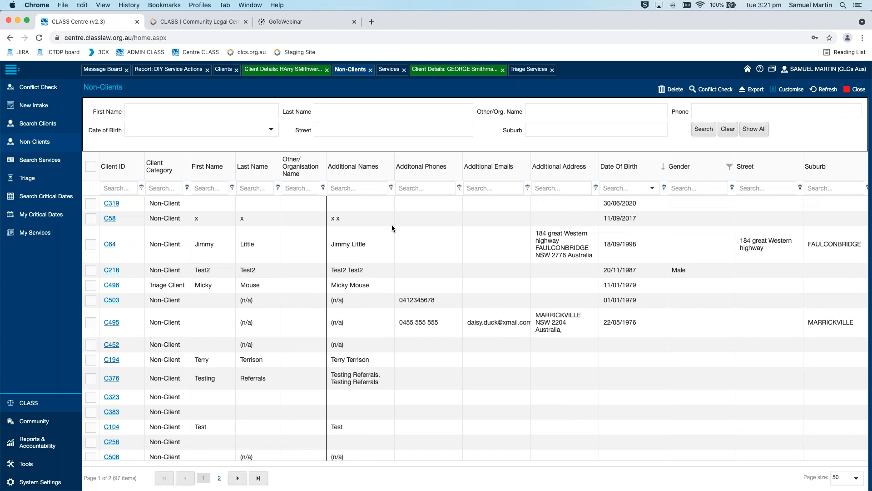
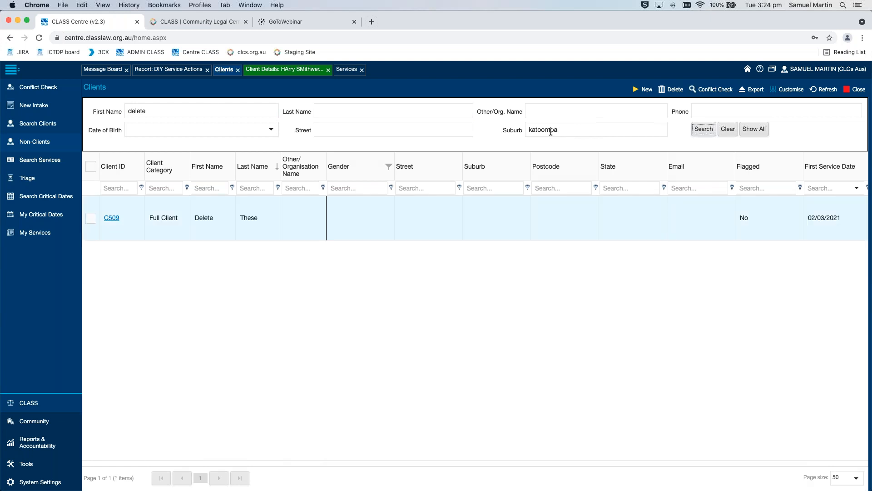
Rerun the client search for first name "delete" without the suburb, and open the last listed client's details
double_click(550, 132)
key(BackSpace)
key(Return)
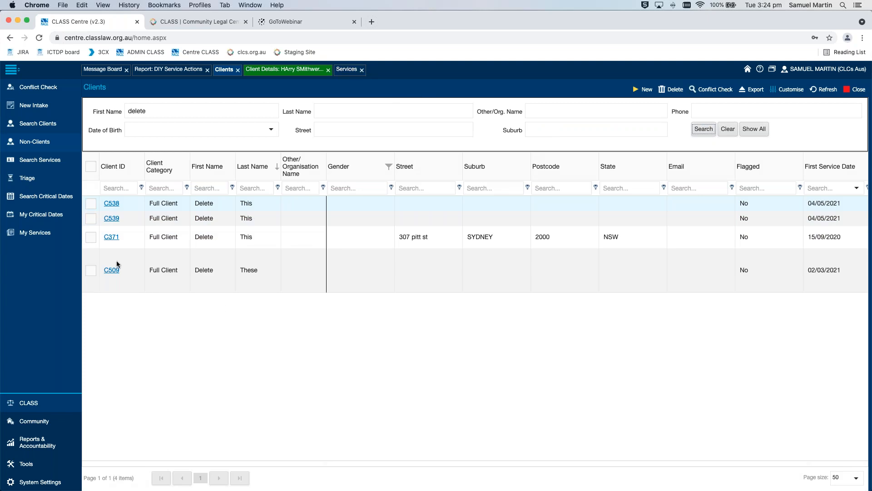
click(113, 270)
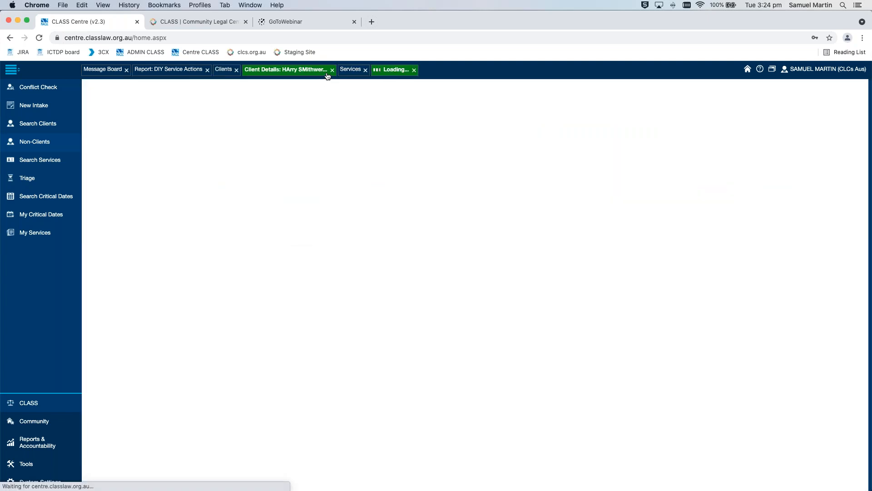
Close the other open client record without keeping its changes, and open the third service listed for the remaining client
click(332, 70)
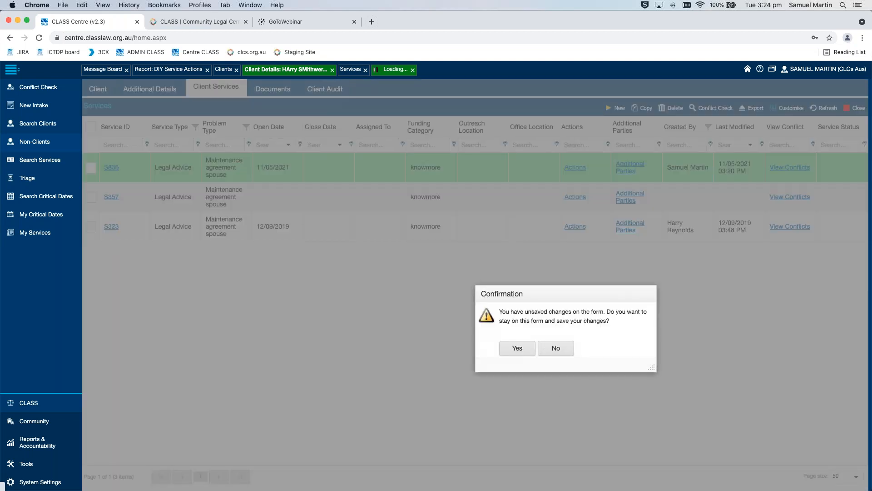
click(553, 351)
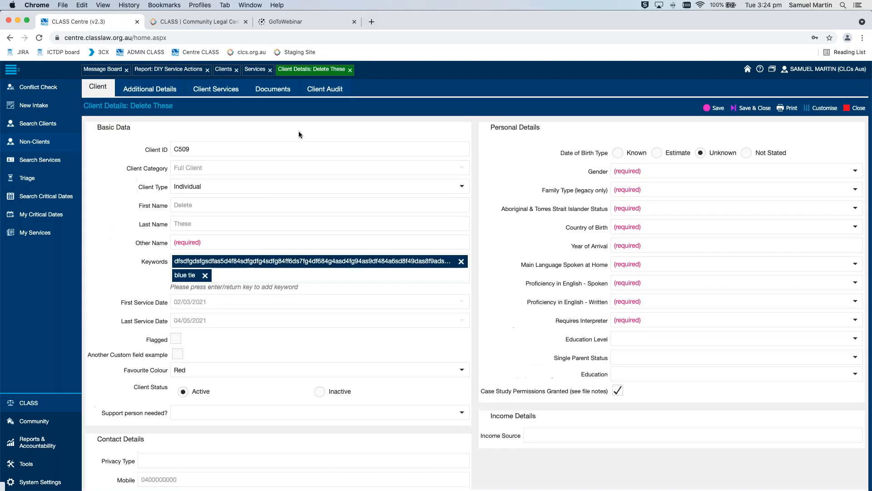
click(230, 91)
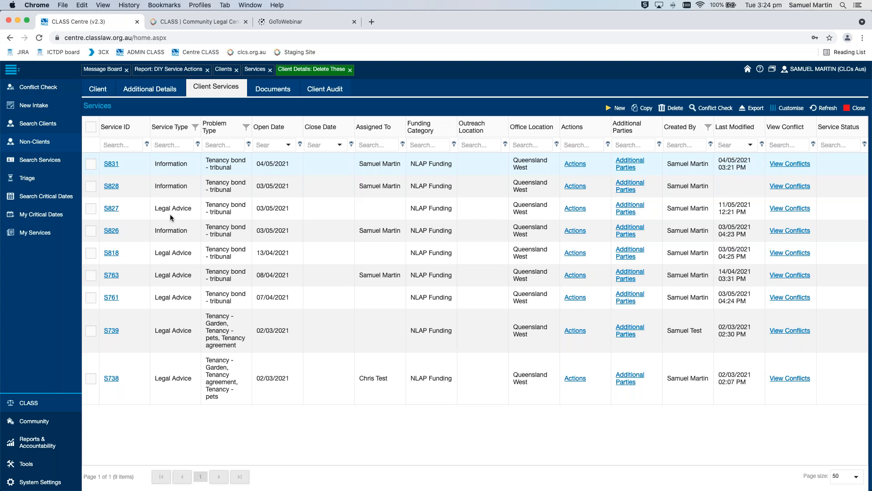
click(111, 208)
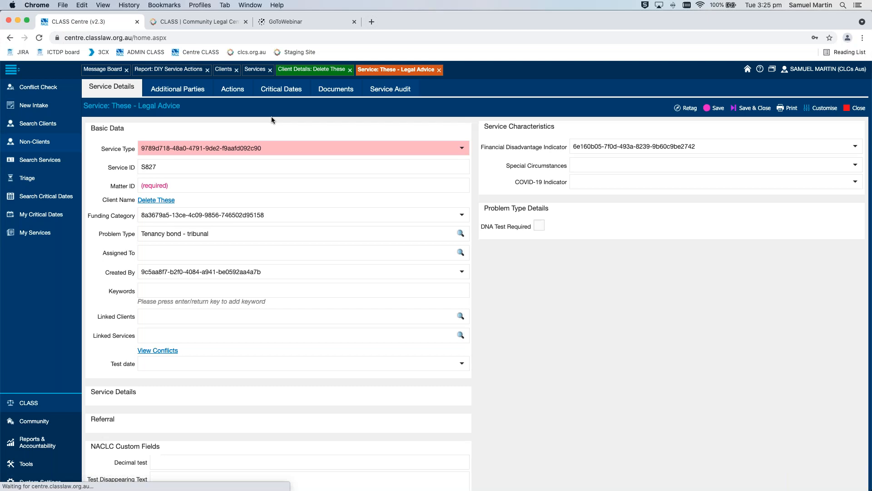
Start a new action for the Legal Advice service with Action Type Appointments and description "12/04/2021 10:00am"
click(233, 89)
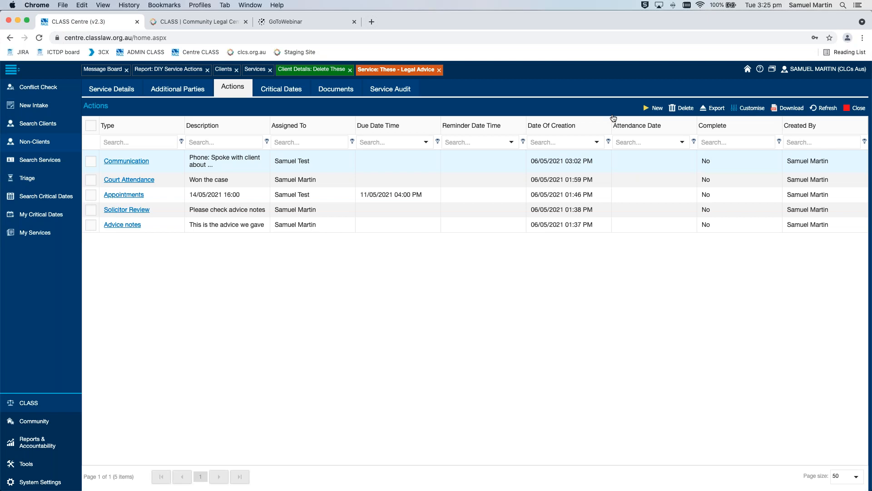
click(657, 110)
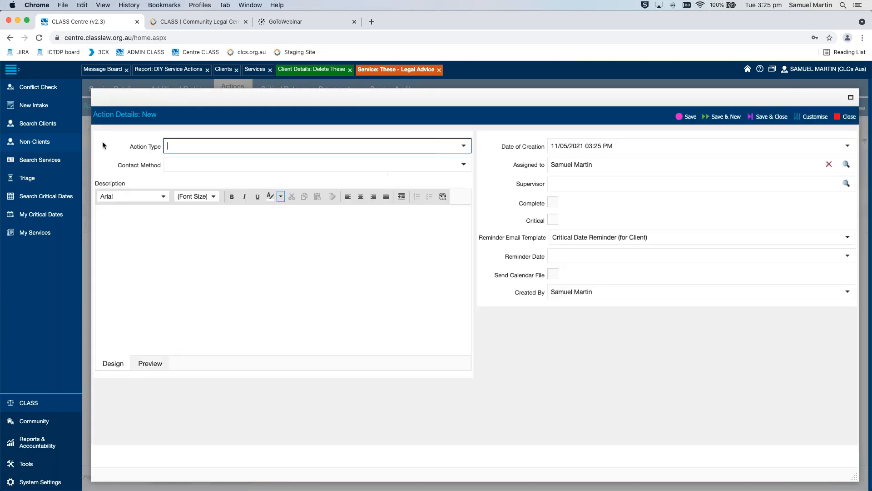
click(463, 145)
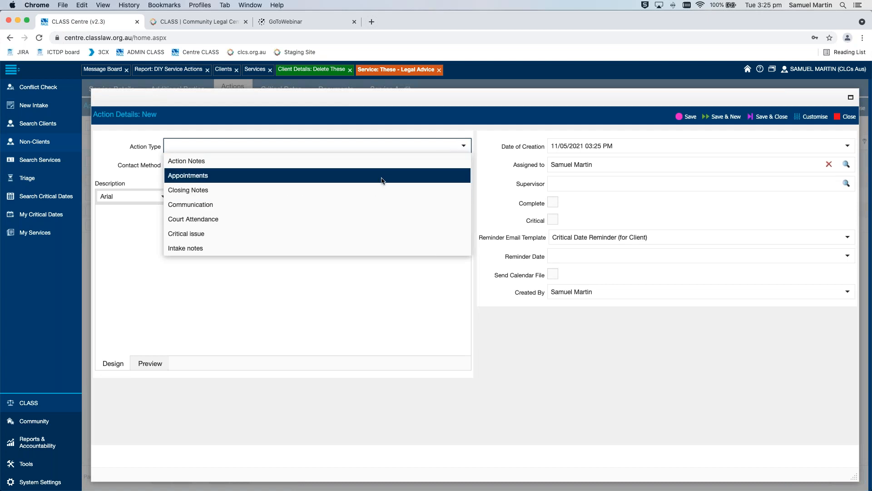
click(379, 178)
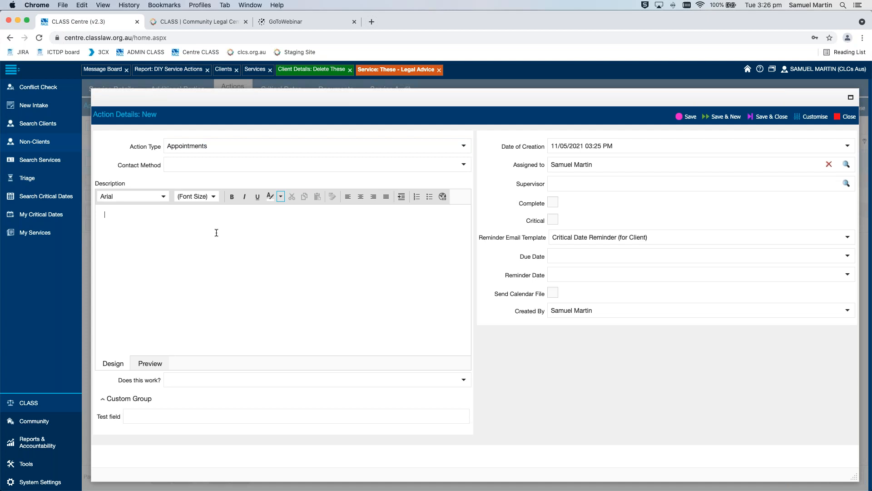
text(12/04/2021 10:00am)
Consult the Appointments slide, return to the browser, and assign the action to the solicitor listed just above the current assignee
key(ctrl+Right)
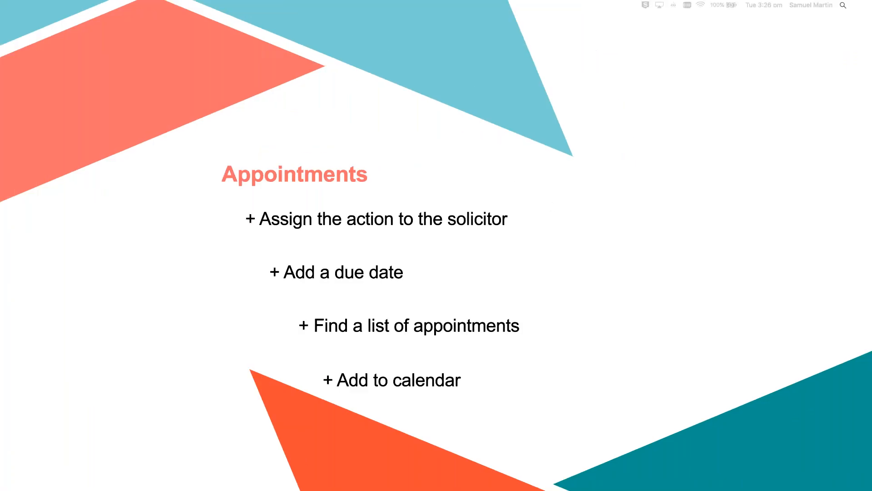
key(ctrl+Left)
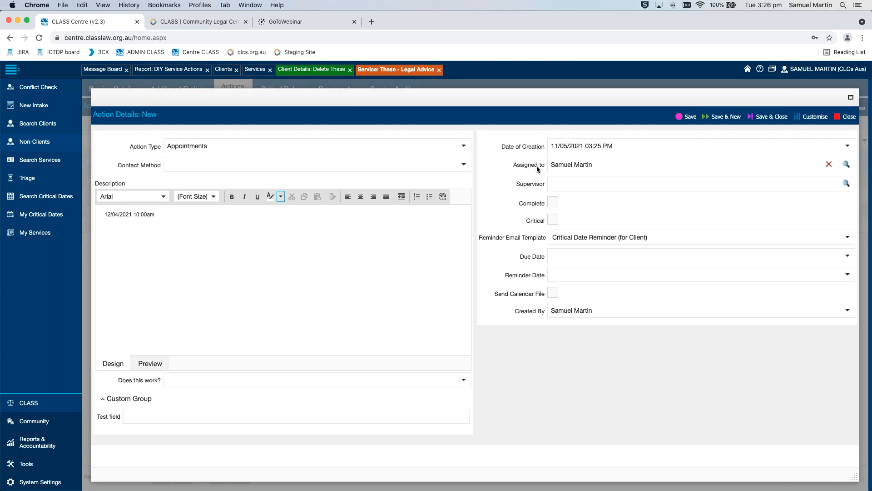
click(693, 164)
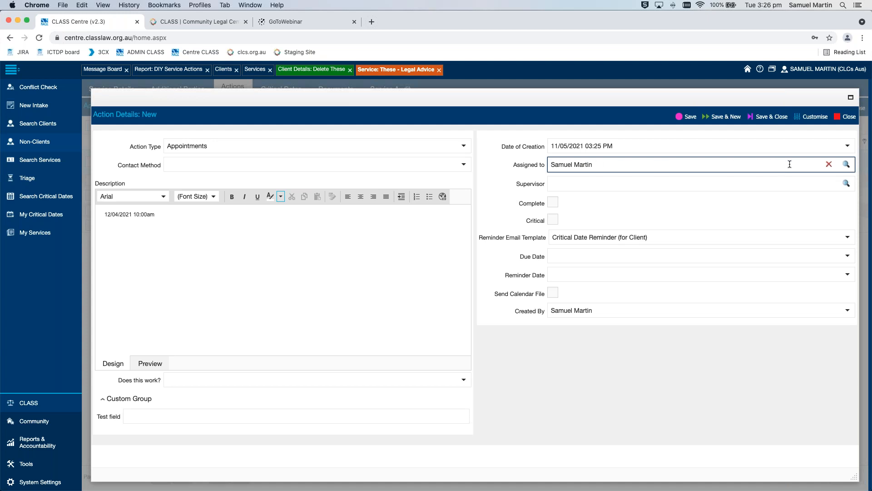
click(846, 164)
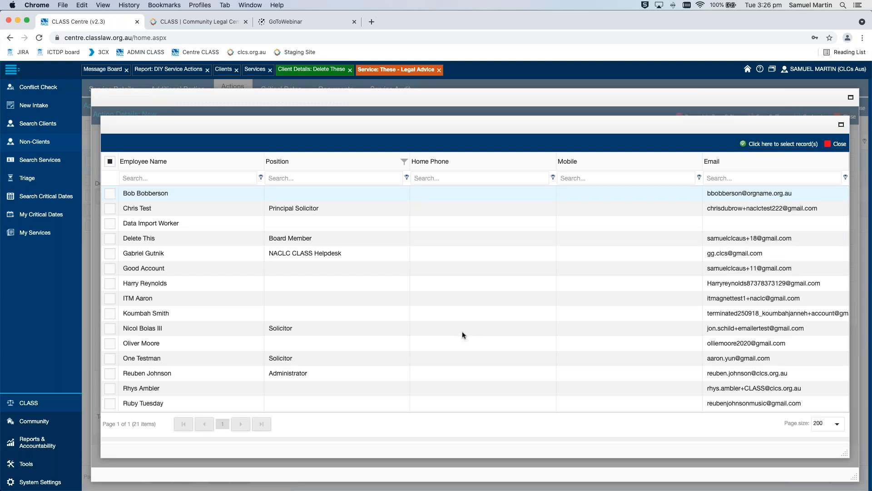
scroll(399, 341, down, 3)
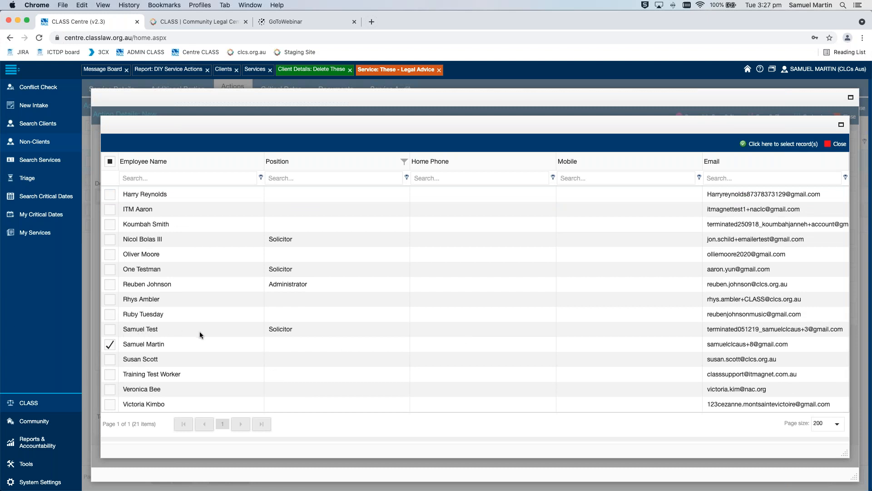
click(285, 331)
click(788, 145)
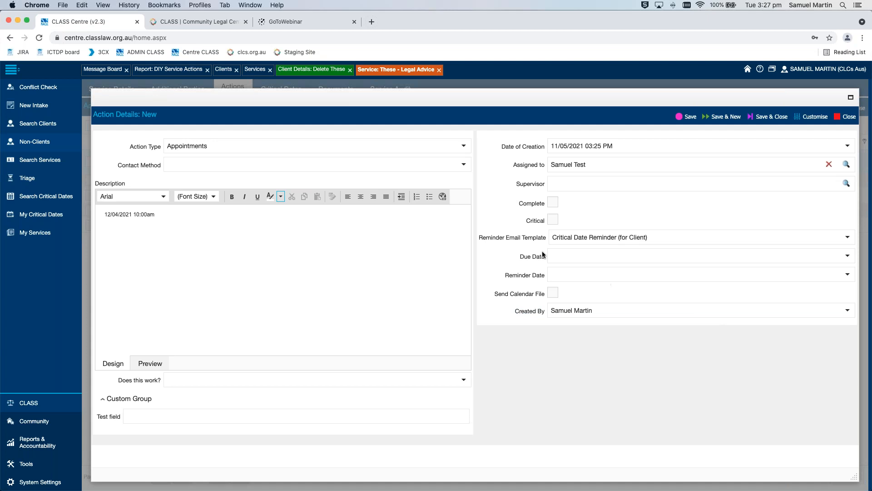
Set the appointment's Due Date to 12/05/2021 10:00 AM
drag(521, 257, 548, 258)
click(847, 257)
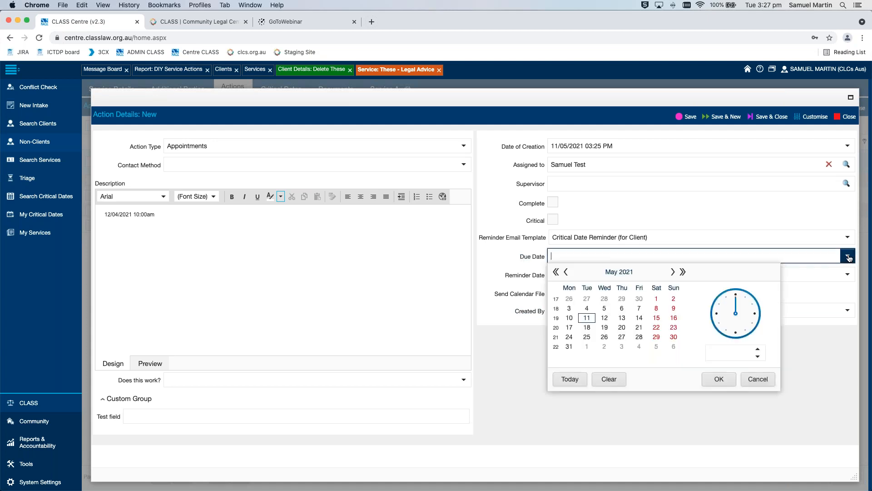
click(604, 319)
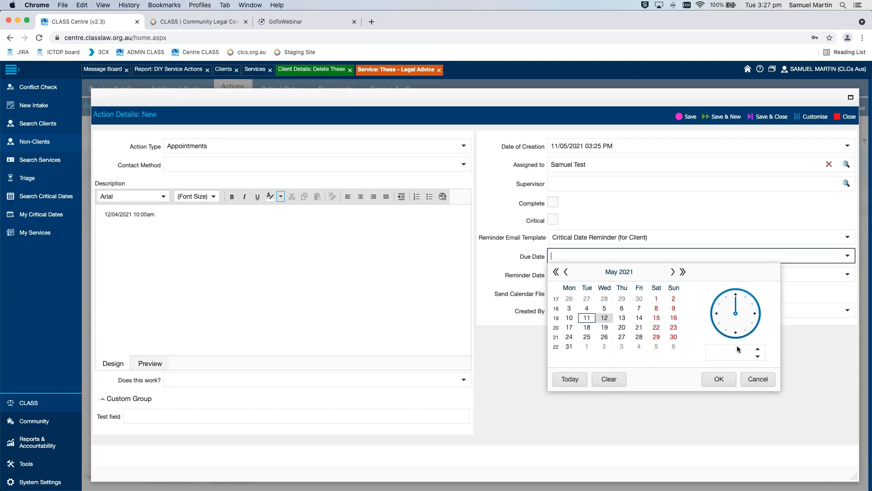
click(757, 349)
click(758, 350)
click(758, 350)
click(758, 350)
click(758, 350)
click(757, 350)
click(757, 350)
click(757, 350)
click(758, 350)
click(757, 350)
click(720, 380)
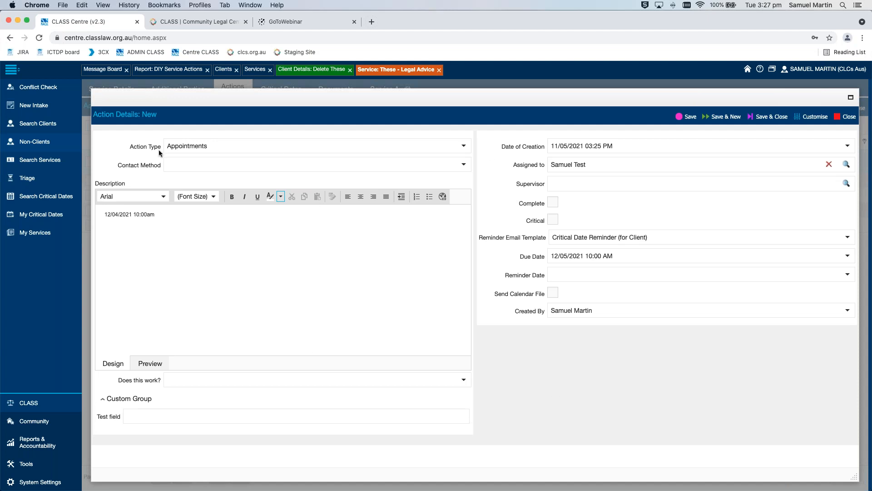
Review the Contact Method options without choosing one, then save and close the appointment action
click(463, 166)
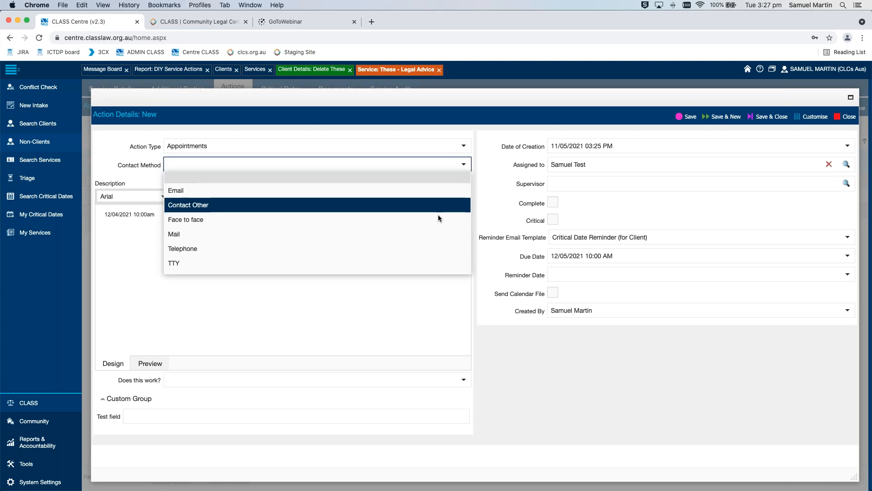
scroll(438, 214, down, 2)
scroll(409, 211, up, 2)
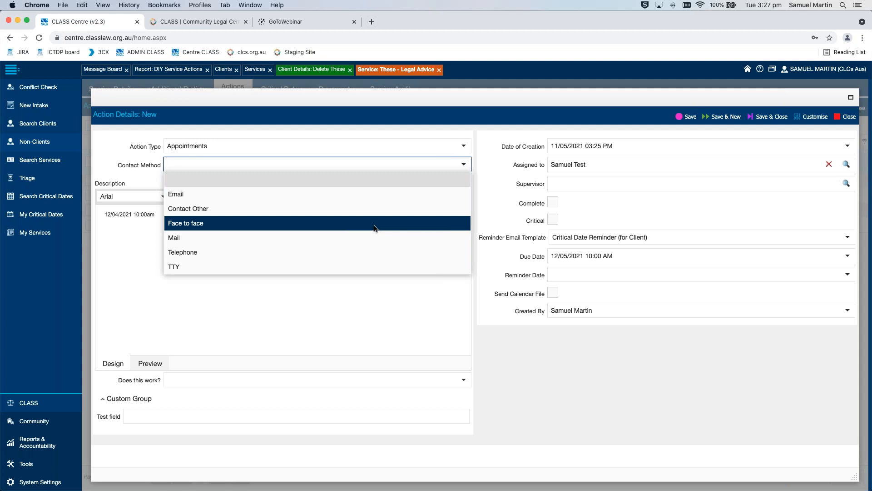
scroll(373, 226, down, 2)
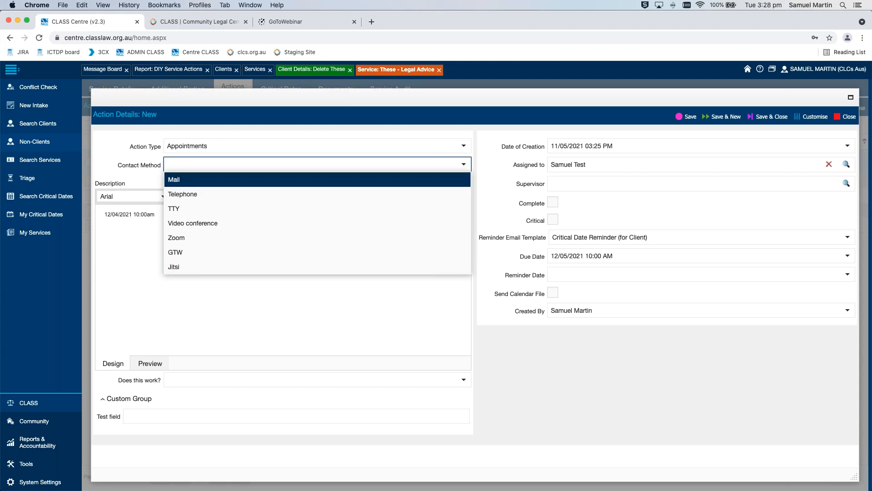
click(473, 146)
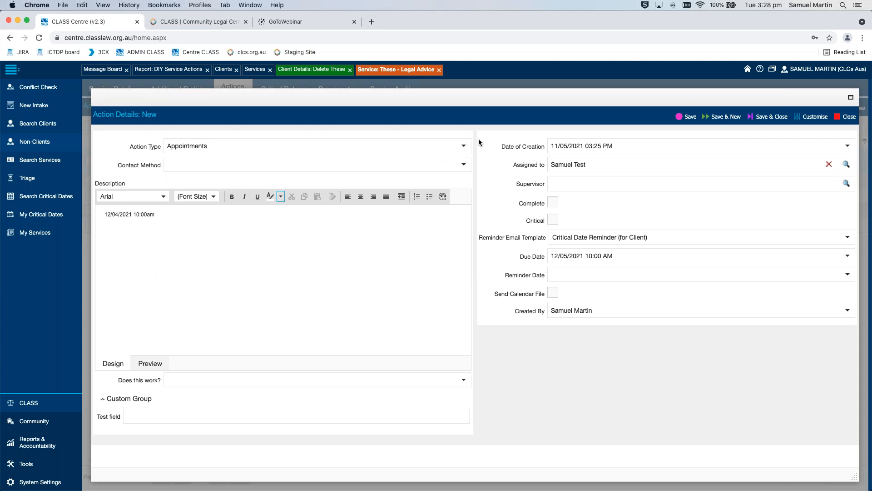
click(773, 127)
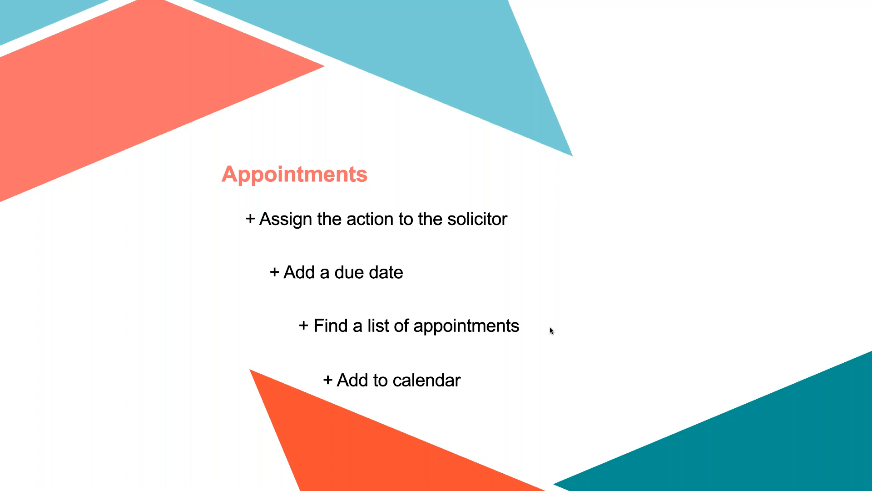
Return from the slides to the browser, view the DIY Service Actions report, and go back to the service's actions
key(super+Tab)
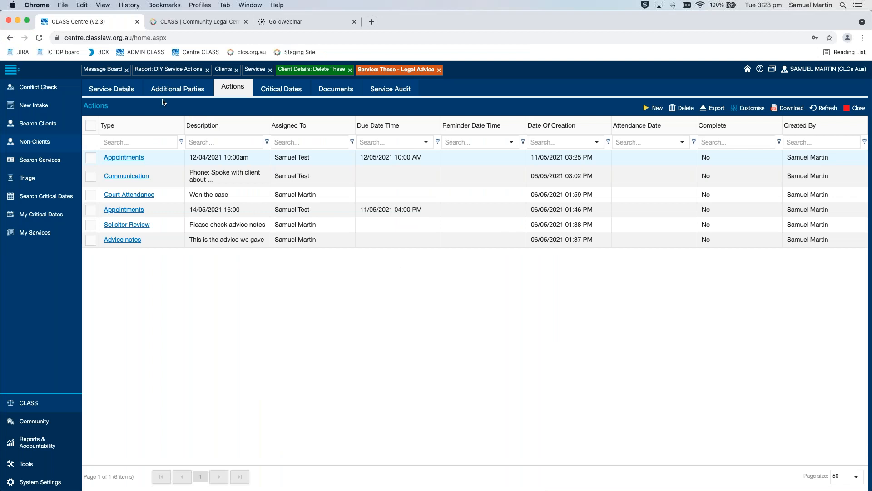
click(169, 69)
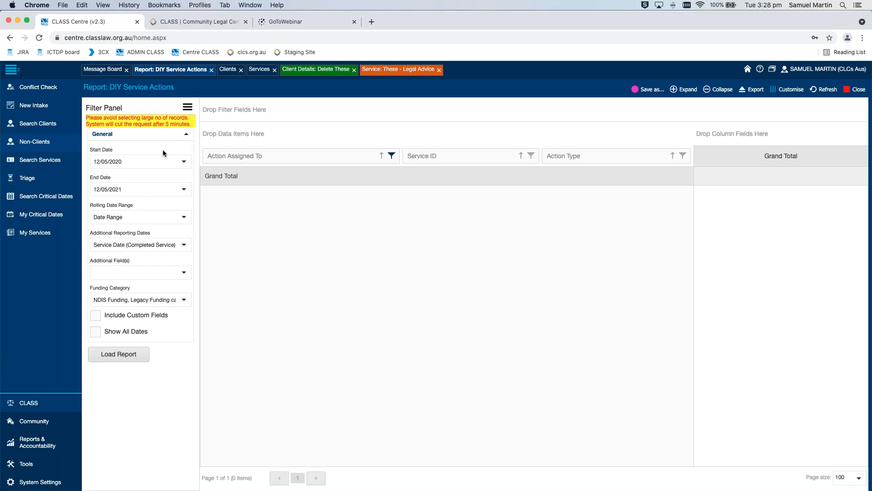
click(393, 71)
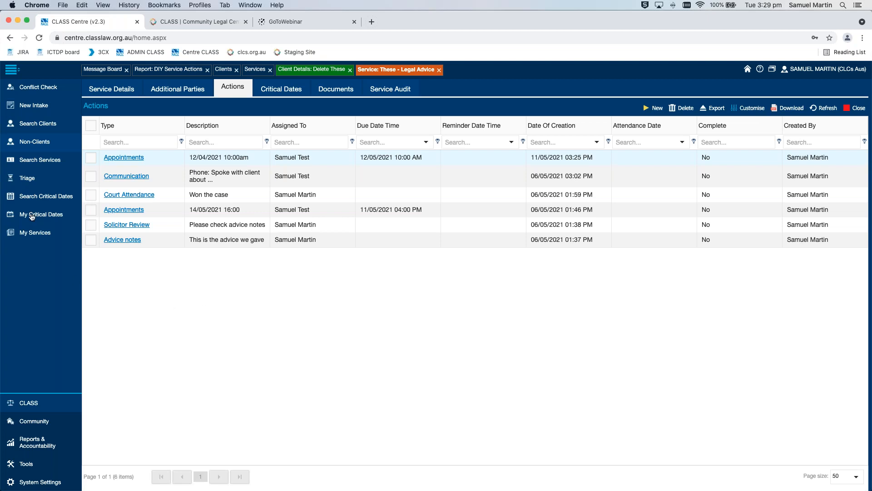
Open the critical dates search, filter Type by "app", and look through the listed appointments
click(64, 197)
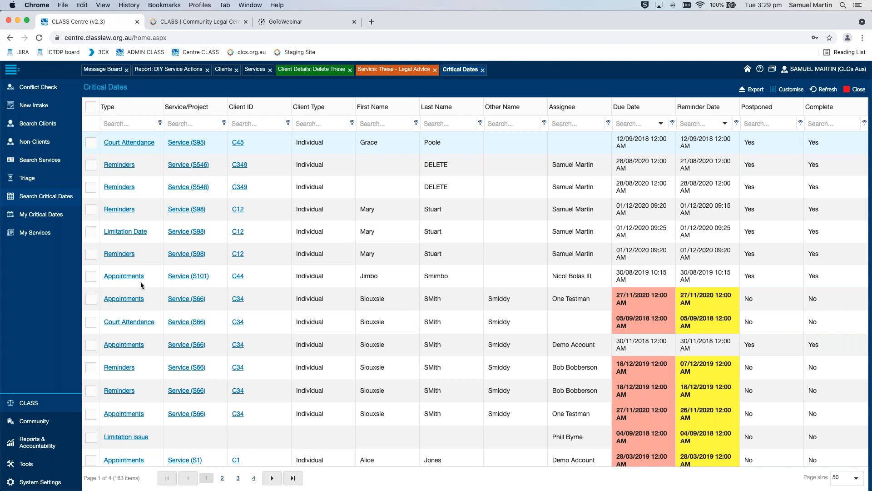
click(129, 122)
text(appoi)
key(BackSpace)
key(BackSpace)
key(Return)
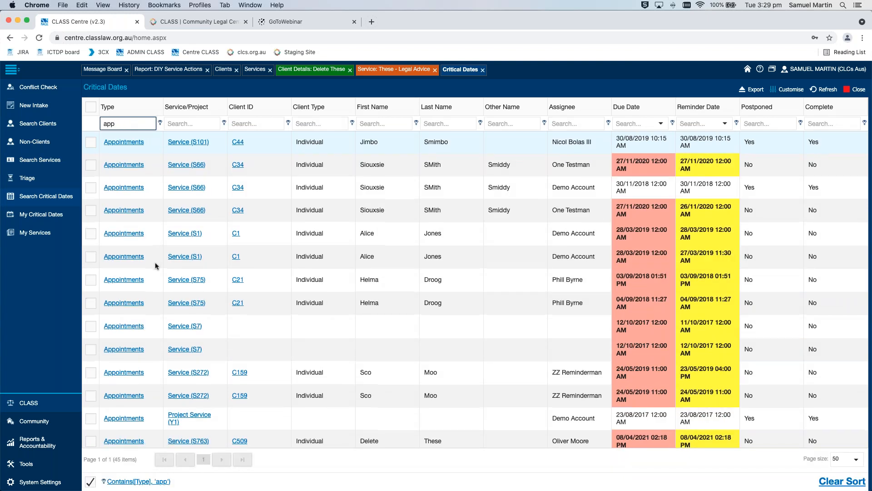
scroll(155, 266, down, 10)
scroll(155, 265, up, 10)
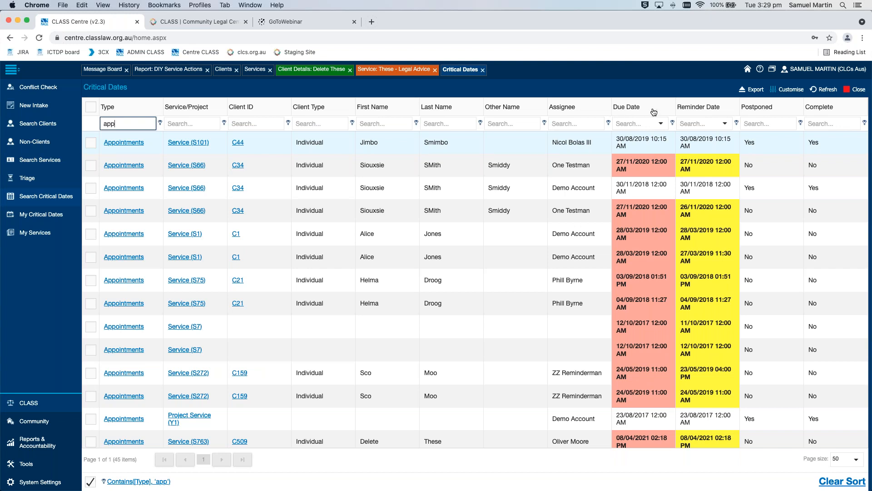
Filter the listed appointments by Due Date from 11/05/2021 12:00 AM
click(661, 123)
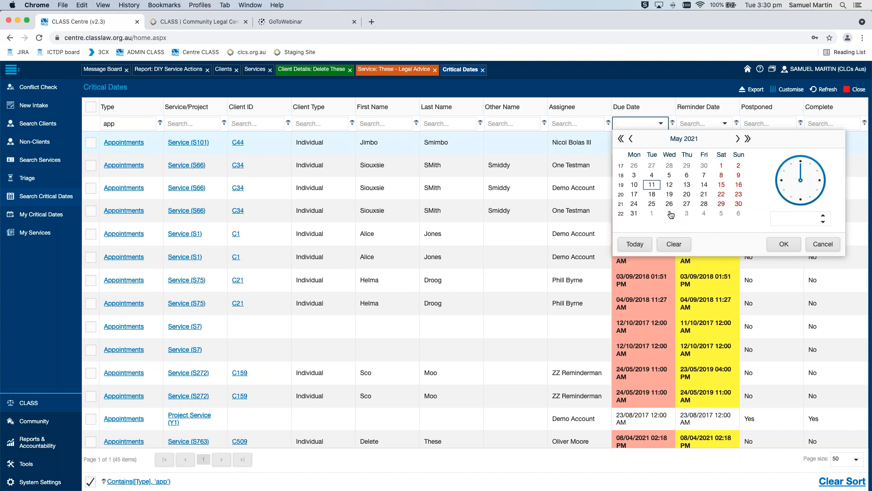
click(783, 245)
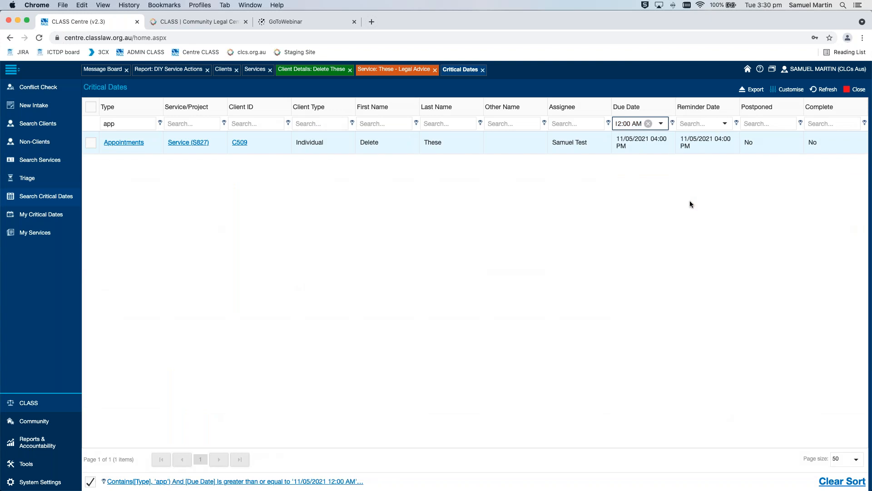
click(498, 197)
click(629, 123)
Filter the appointments by the assignee's first name and clear the Due Date filter
click(572, 123)
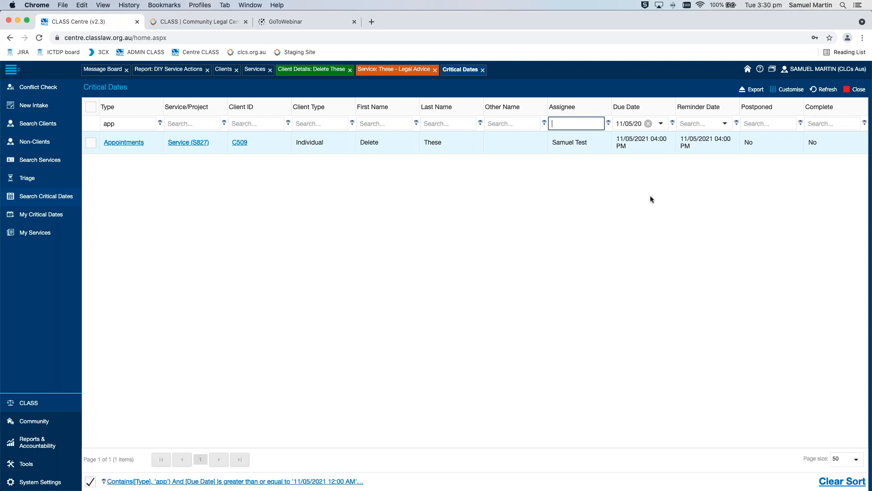
text(samuel)
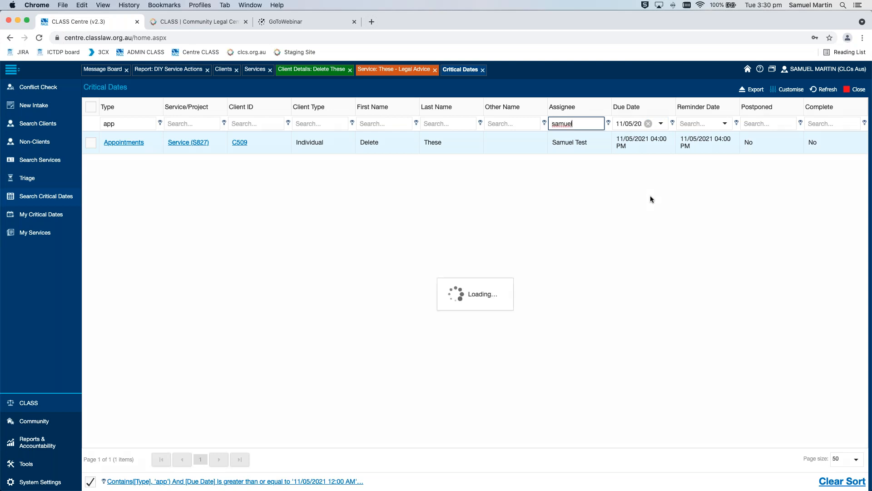
click(457, 191)
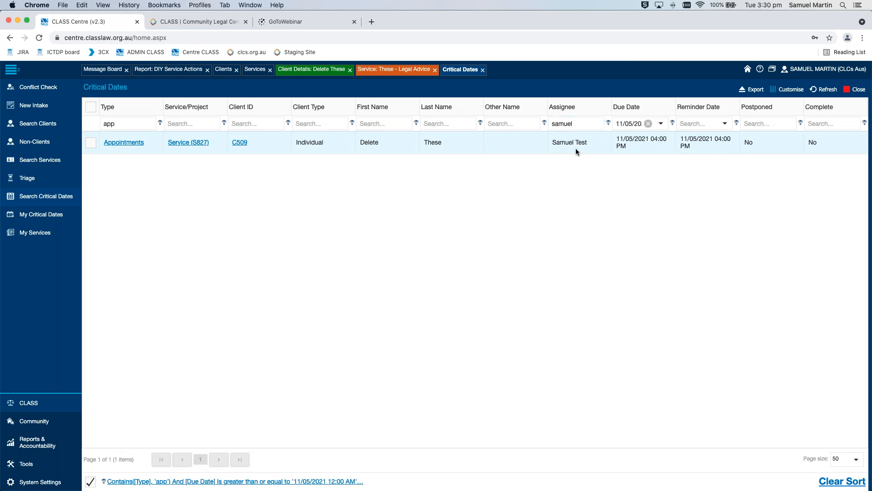
click(626, 124)
key(BackSpace)
key(Return)
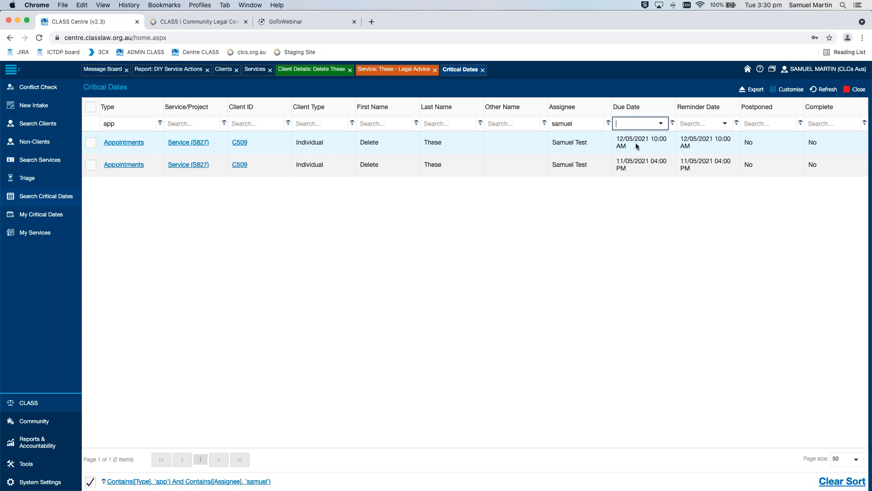
click(641, 244)
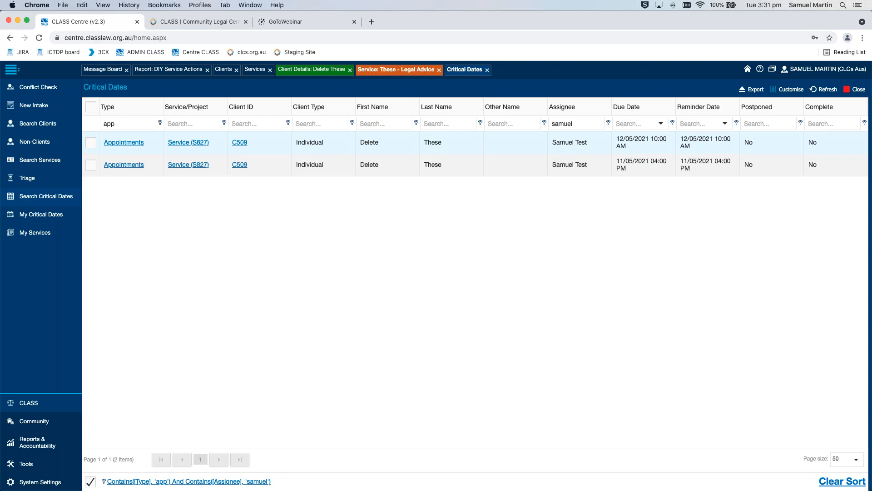
Open the service's appointment action due 12/05/2021 10:00 AM, enable Send Calendar File, and check the Assigned to field
click(406, 73)
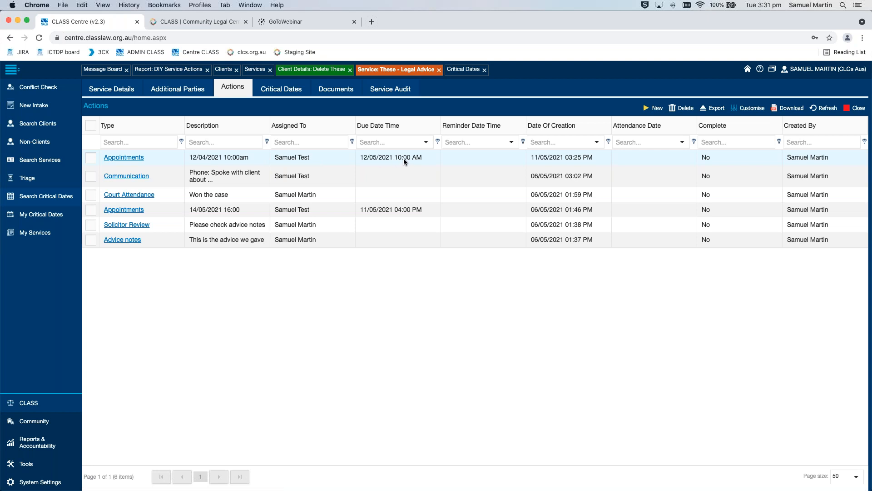
click(135, 159)
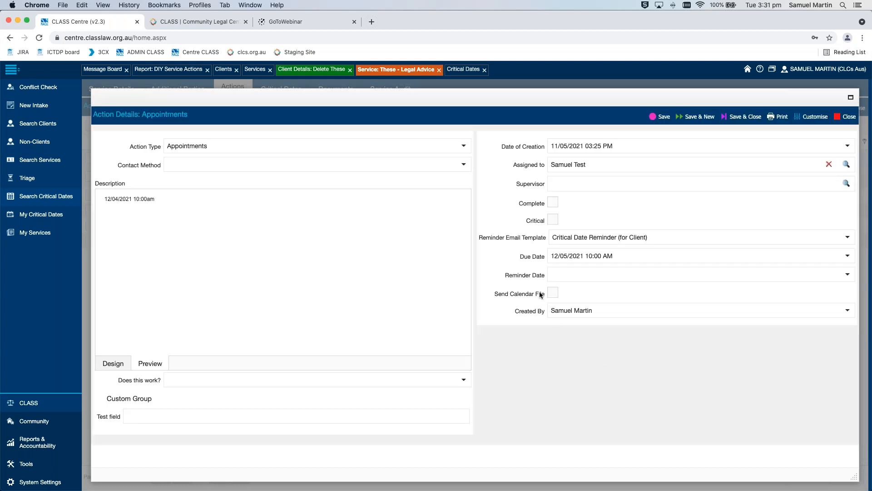
click(555, 293)
drag(589, 165, 549, 166)
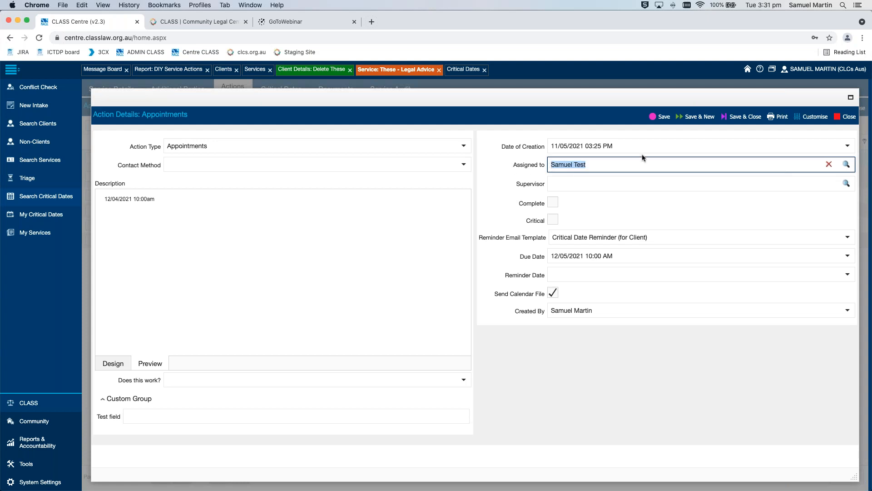
click(736, 131)
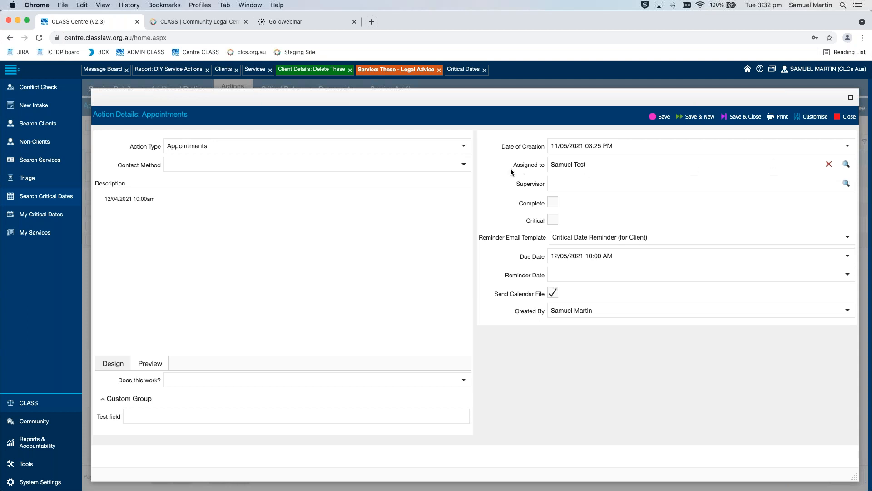
Add a second employee to the appointment's Assigned to field, and close the action without saving
click(846, 164)
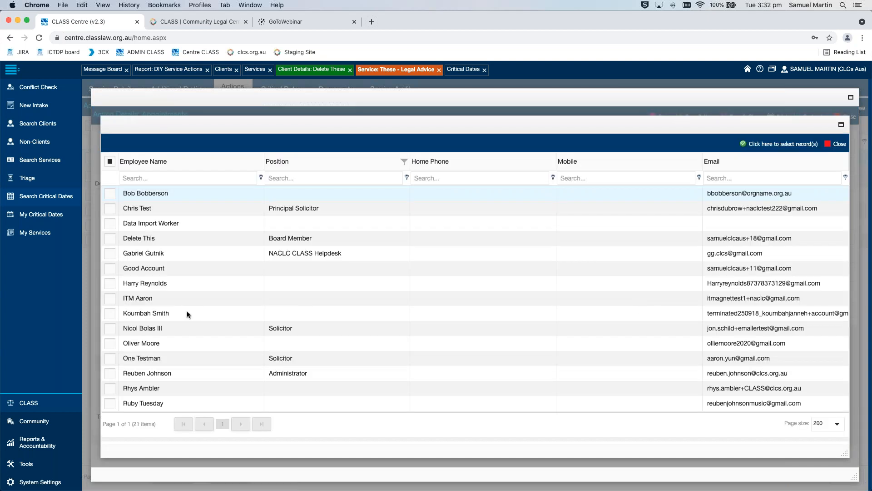
scroll(191, 314, down, 3)
click(110, 346)
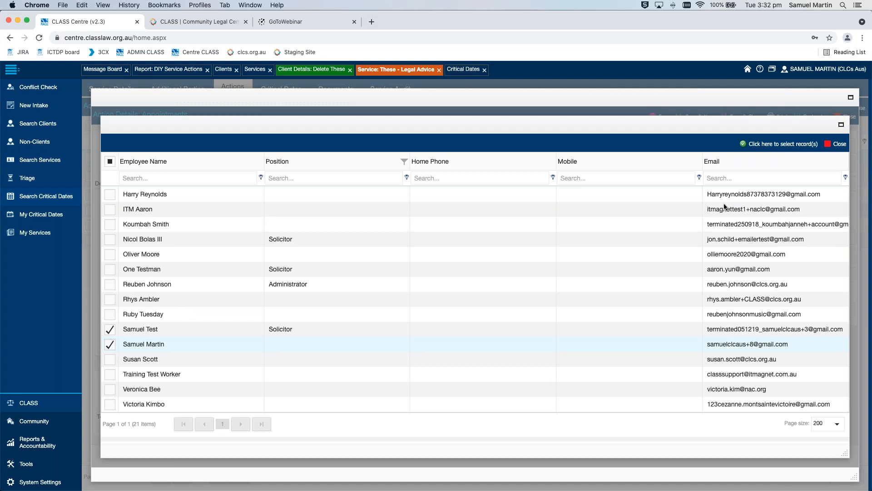
click(782, 144)
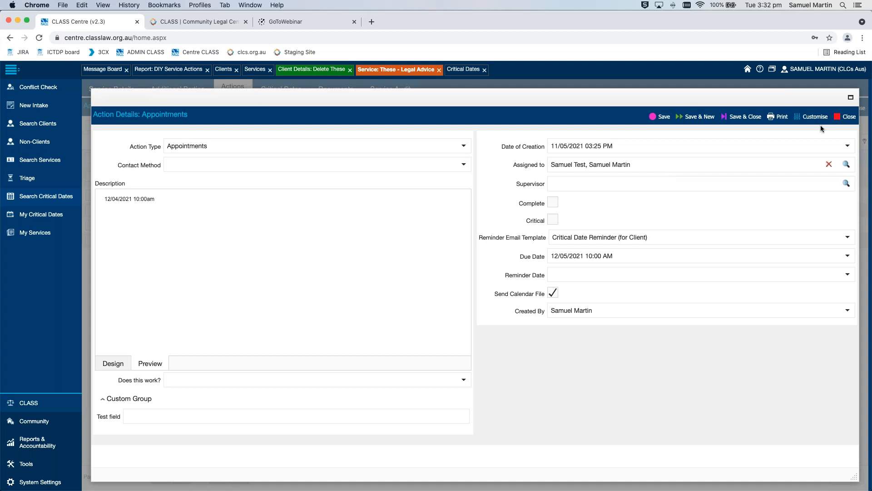
click(848, 118)
click(468, 311)
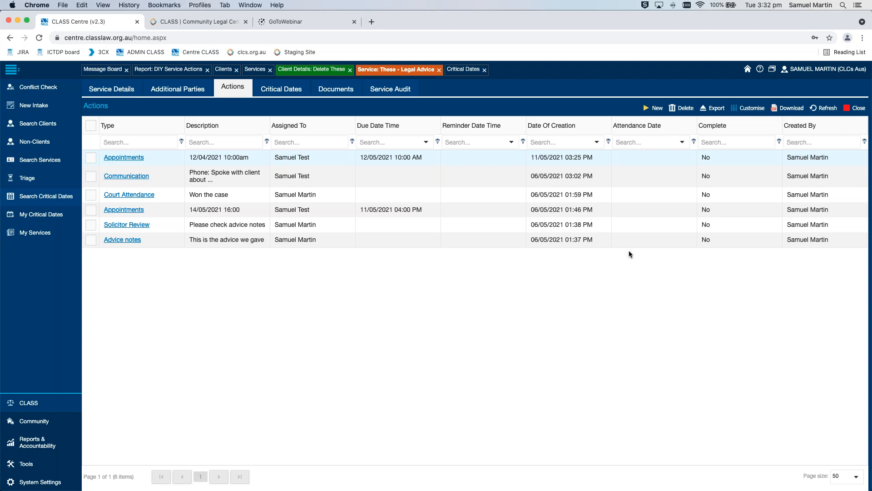
Open the triage services list and view the actions of the service opened on 02/03/2021
click(33, 179)
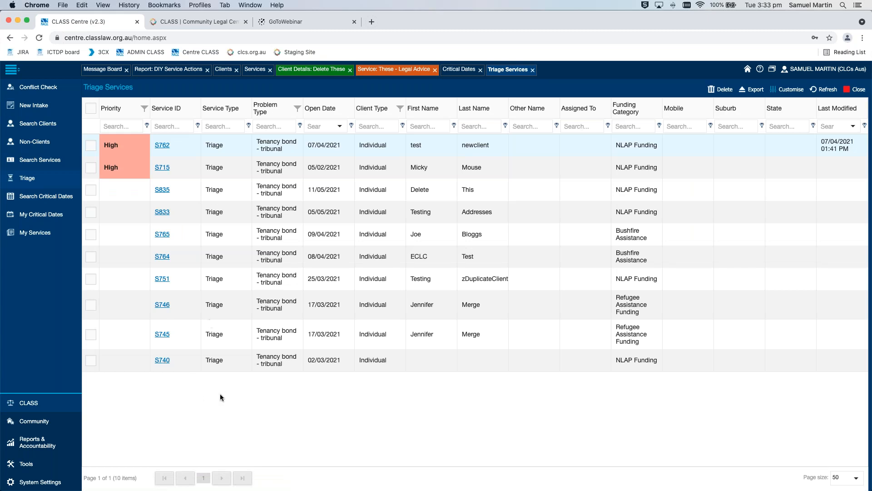
click(162, 359)
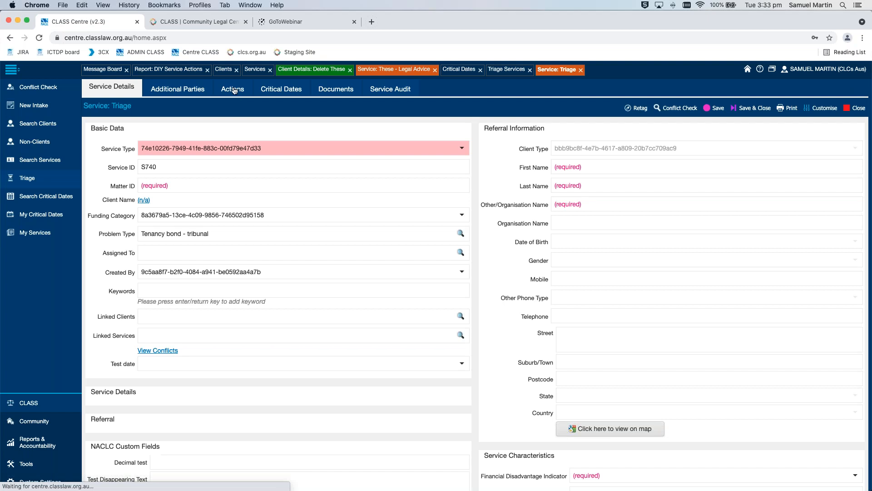
click(234, 90)
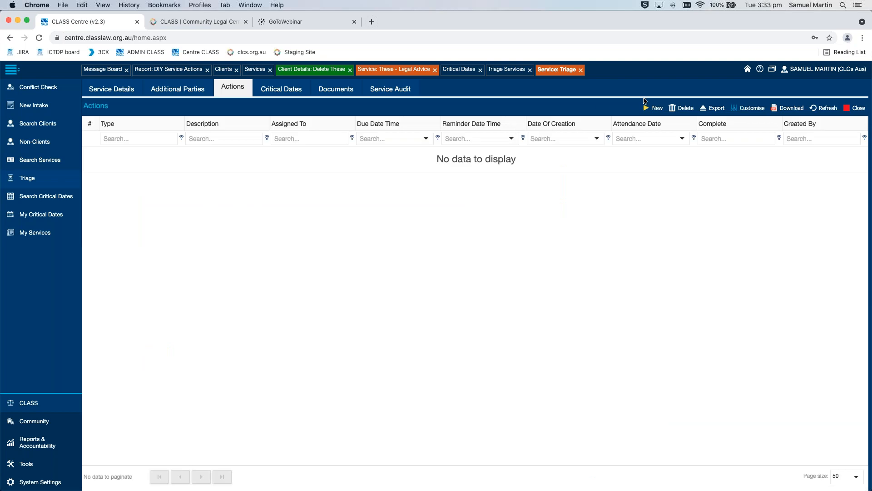
Bring up a blank new action for the triage service, view its fields, then discard it and close the triage views
click(660, 111)
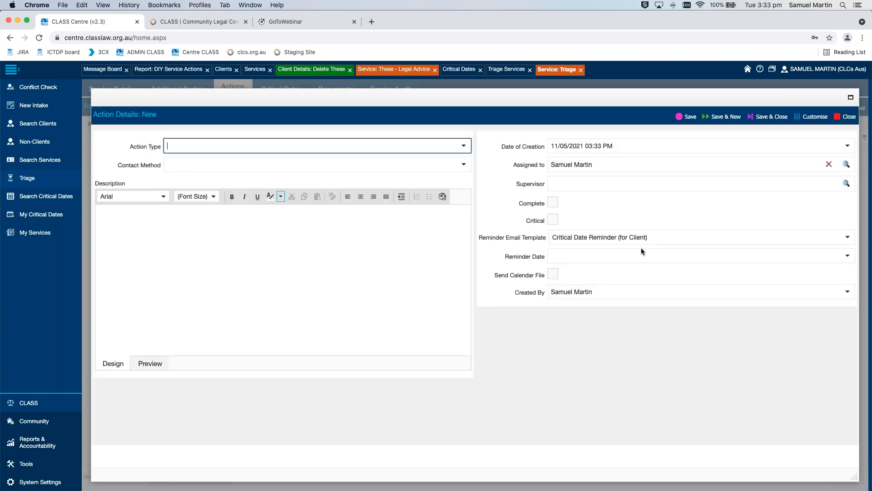
click(476, 274)
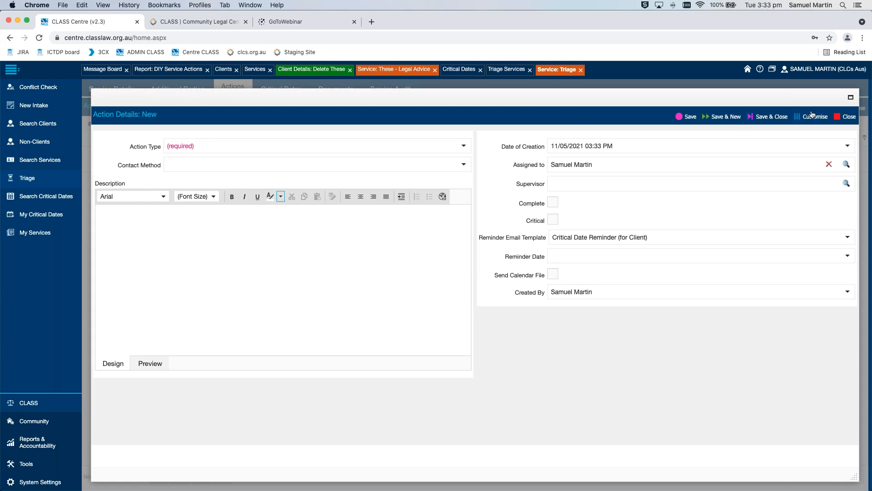
click(849, 118)
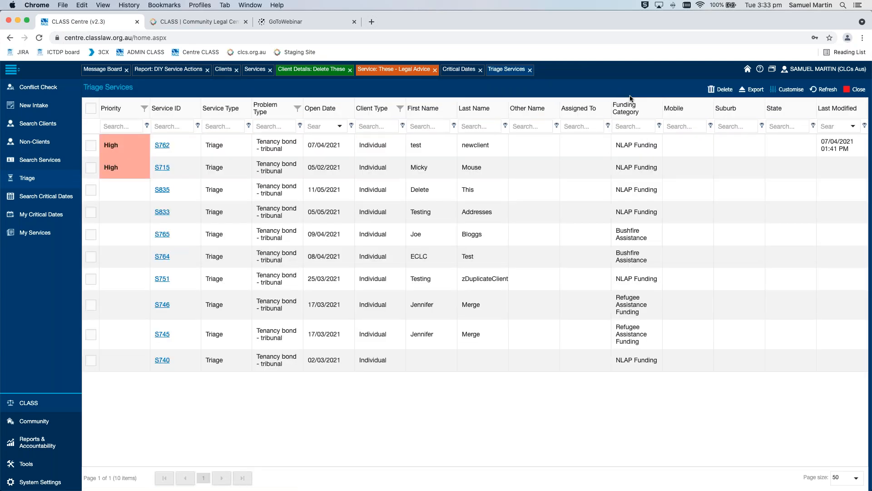
click(529, 70)
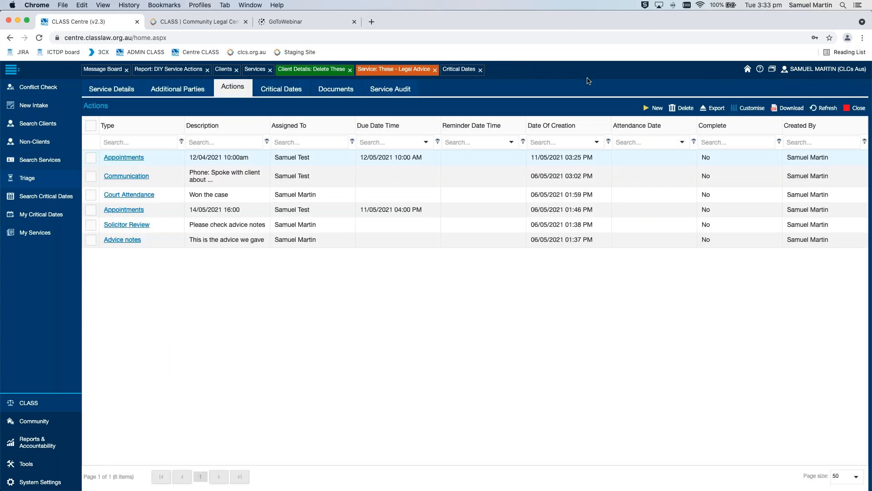
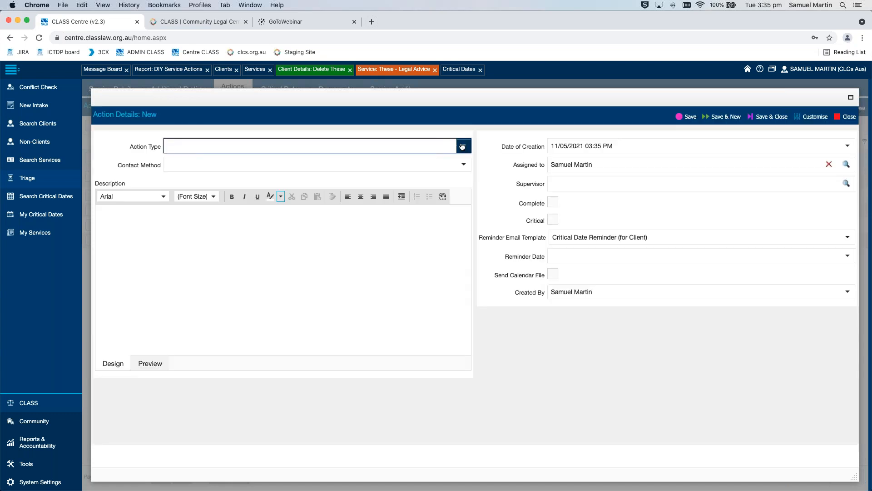
Set the new action's type to Action Notes and enter the description "This is the advice we gave the client"
click(463, 147)
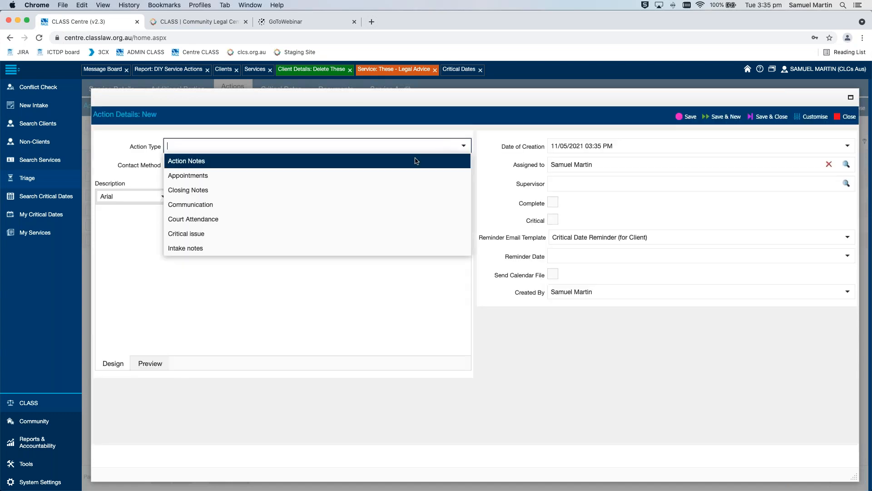
click(416, 161)
click(335, 244)
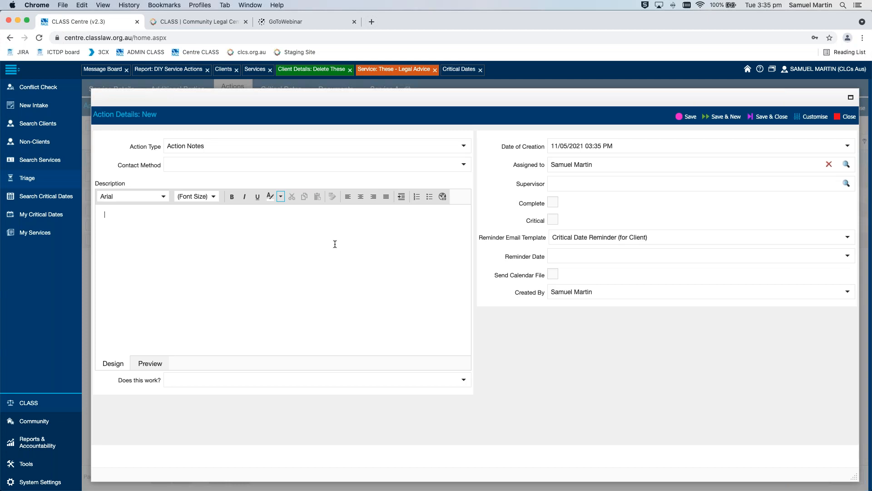
text(This is the advice we gave the client)
Assign the Action Notes action to both the current assignee and the test solicitor with the same first name
click(851, 167)
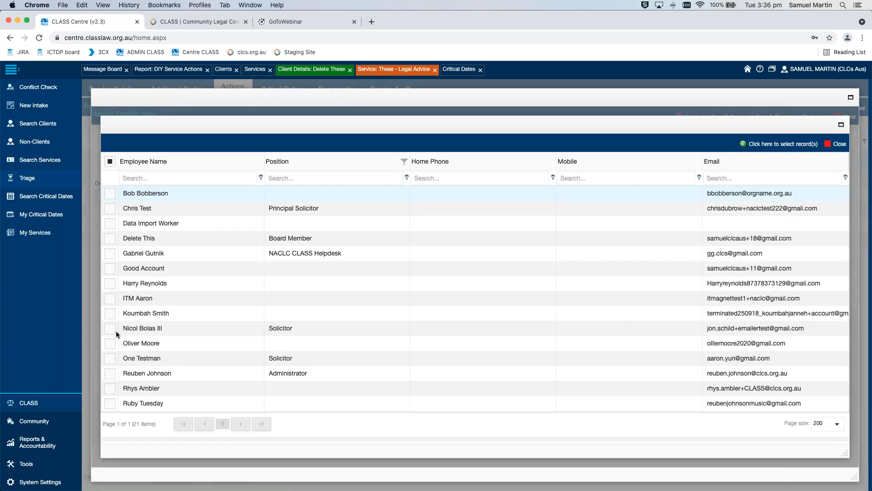
scroll(128, 331, down, 3)
click(110, 329)
click(110, 344)
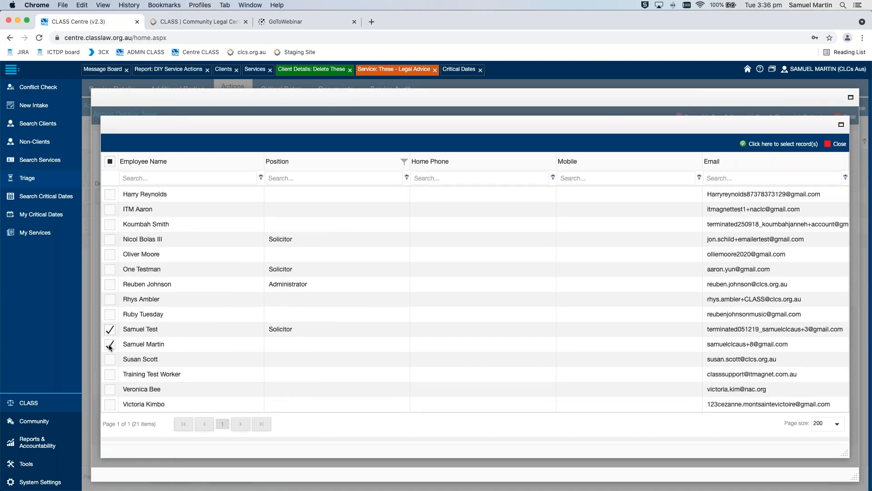
click(773, 144)
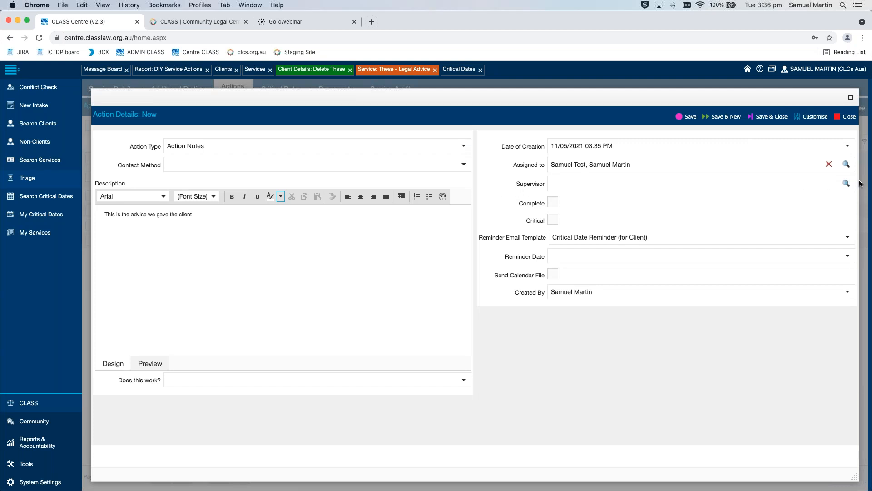
Set the same test solicitor as supervisor of the Action Notes action, and save and close it
click(846, 184)
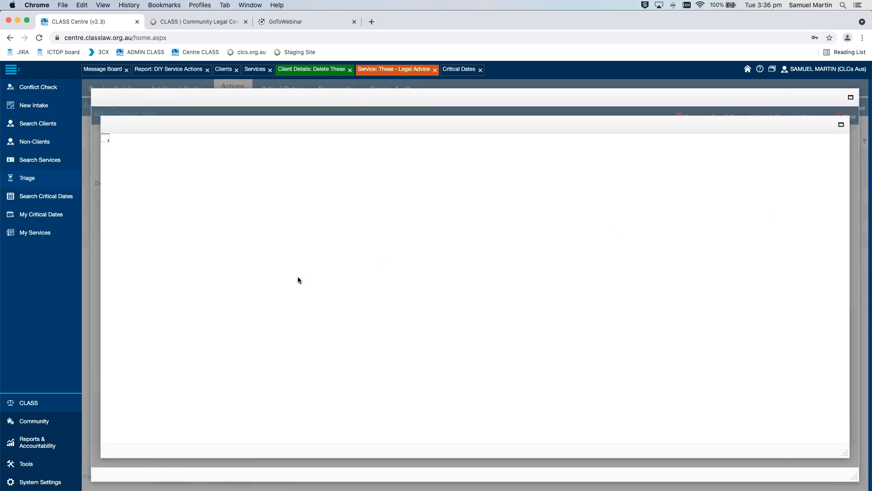
click(241, 282)
scroll(241, 283, down, 3)
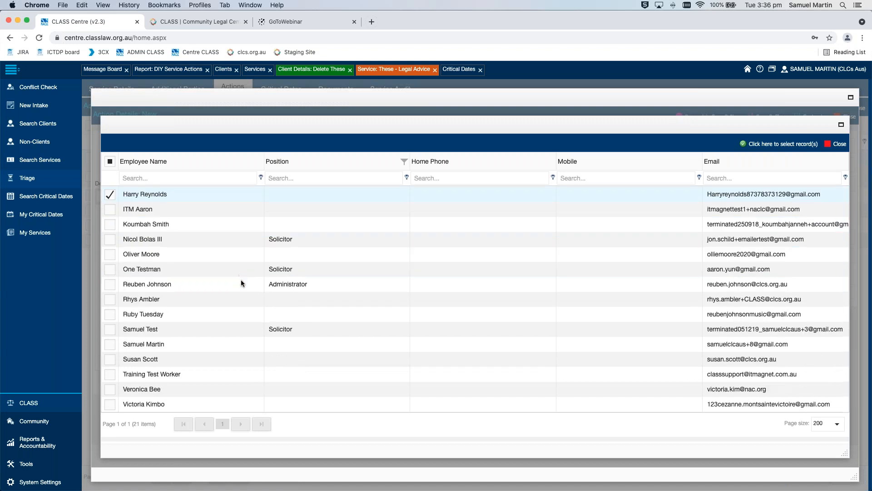
scroll(241, 283, up, 3)
click(110, 284)
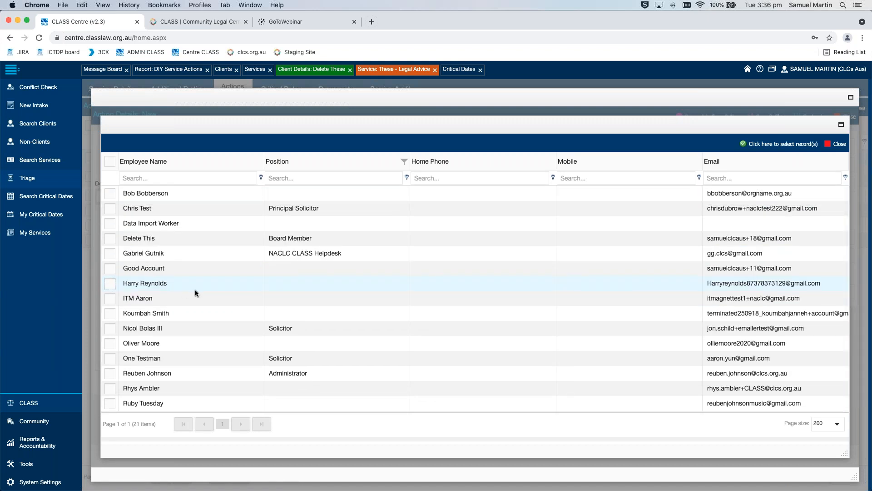
scroll(195, 293, down, 3)
click(110, 329)
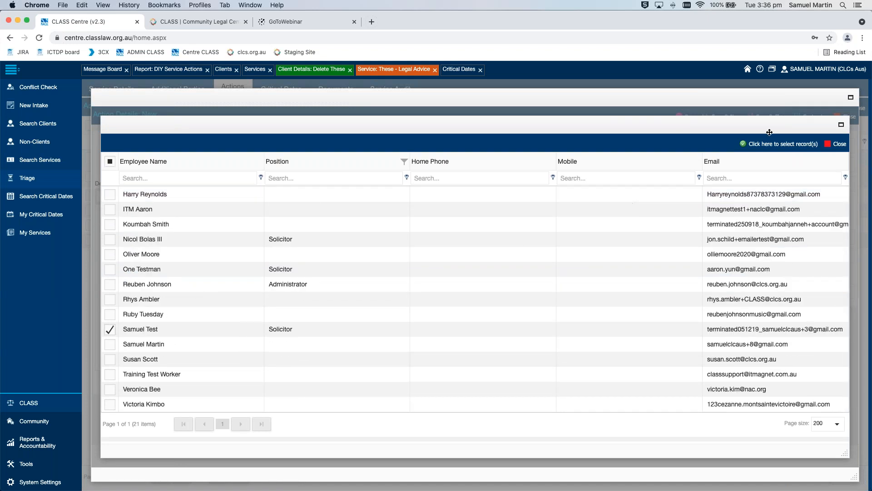
click(771, 146)
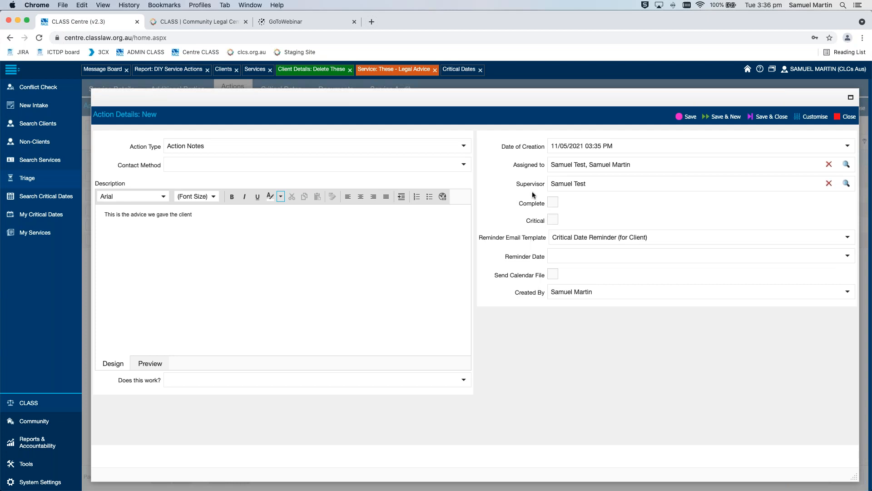
click(768, 119)
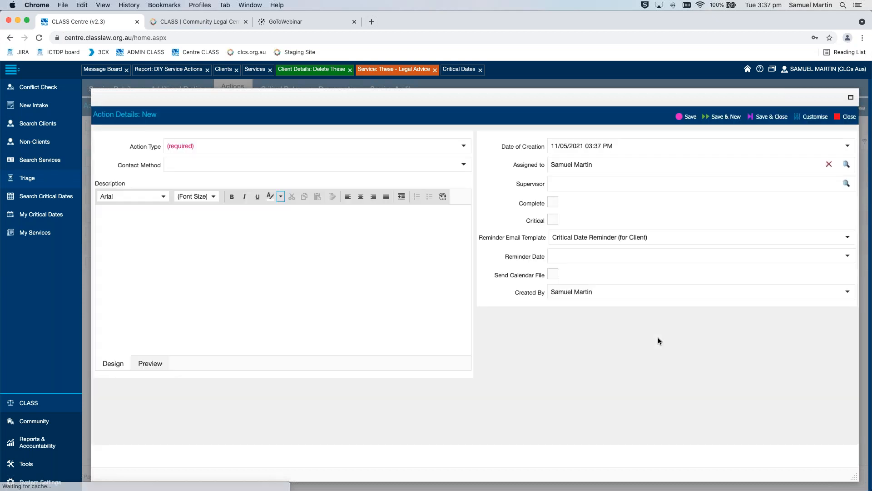
Set the action type of another new action to Open Service Review (Principal Solicitor)
click(463, 145)
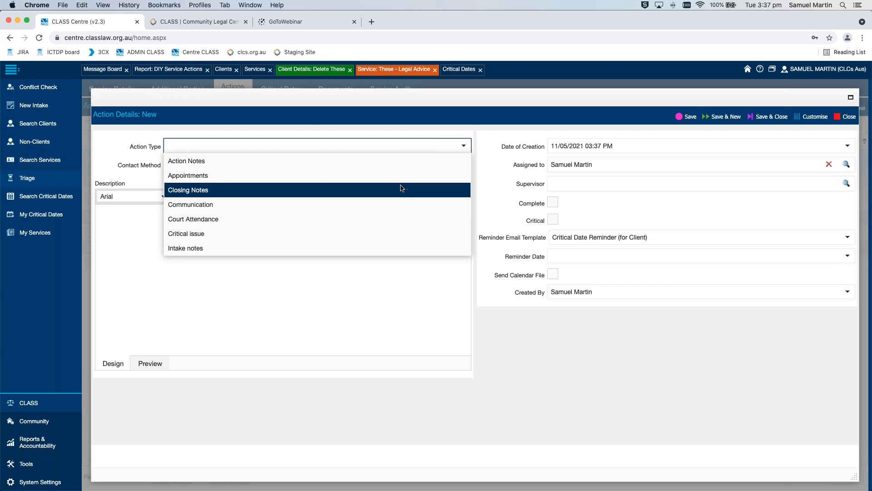
scroll(408, 183, down, 2)
scroll(407, 183, down, 5)
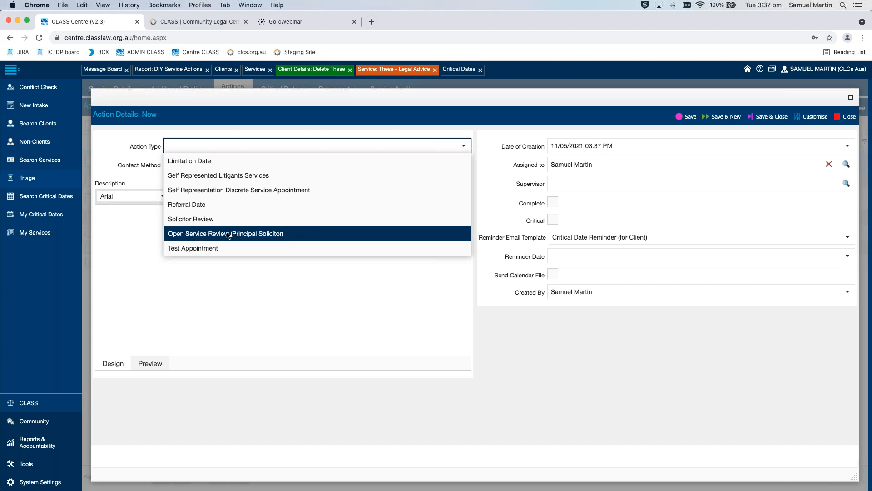
click(243, 234)
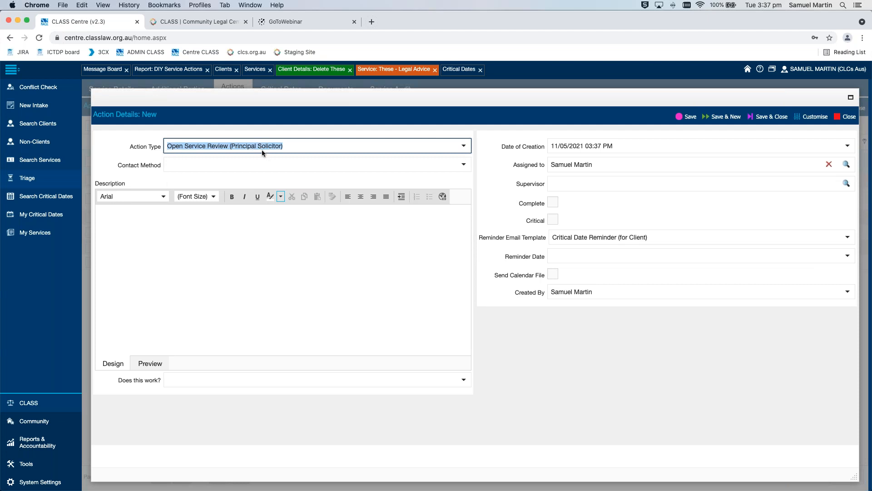
Enter "Please review" as the description of the service review action
click(309, 226)
text(Pleaw)
key(BackSpace)
key(BackSpace)
text(se )
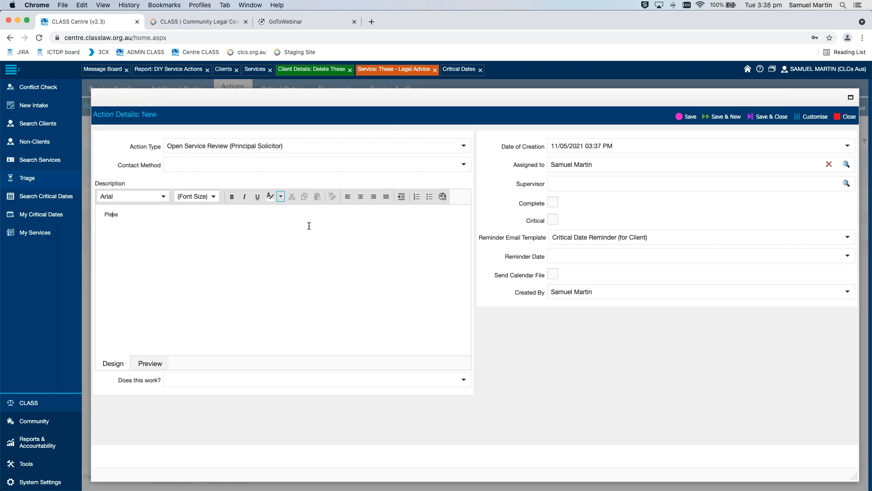
text(a)
key(Right)
key(Right)
key(Right)
text(review)
Add the test solicitor to the service review action's Assigned to field, keeping the current assignee
click(847, 165)
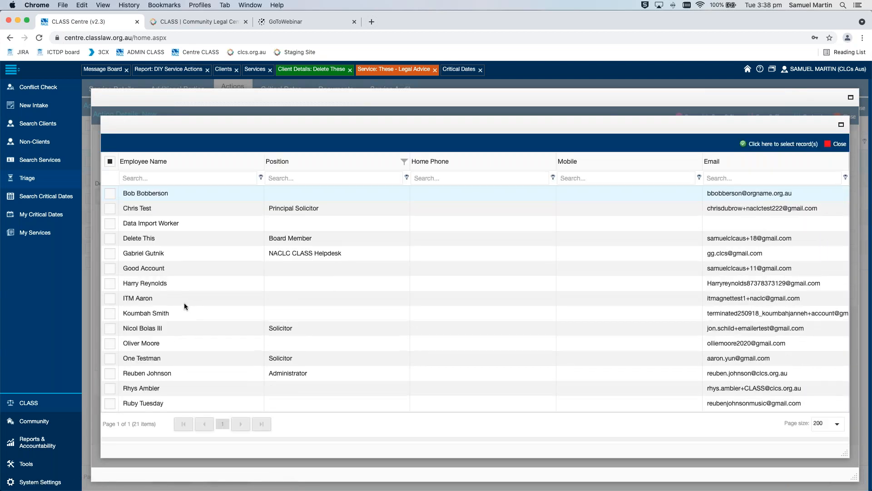
scroll(186, 307, down, 3)
click(110, 332)
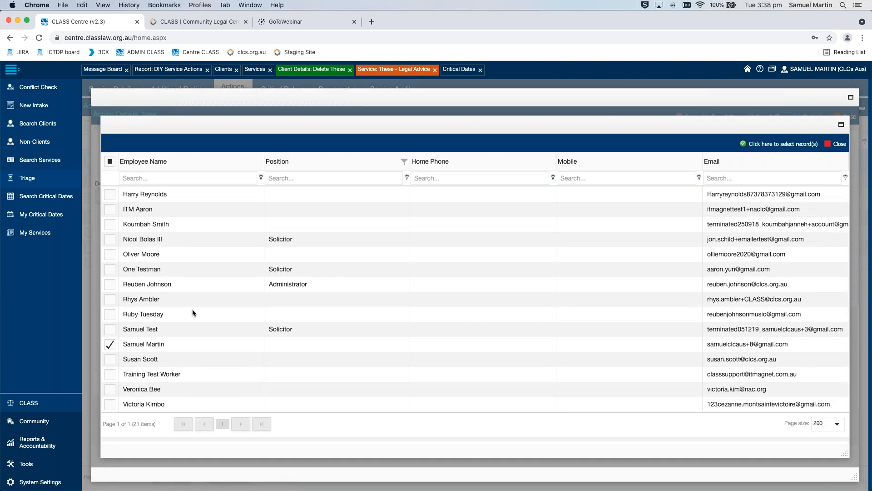
click(783, 143)
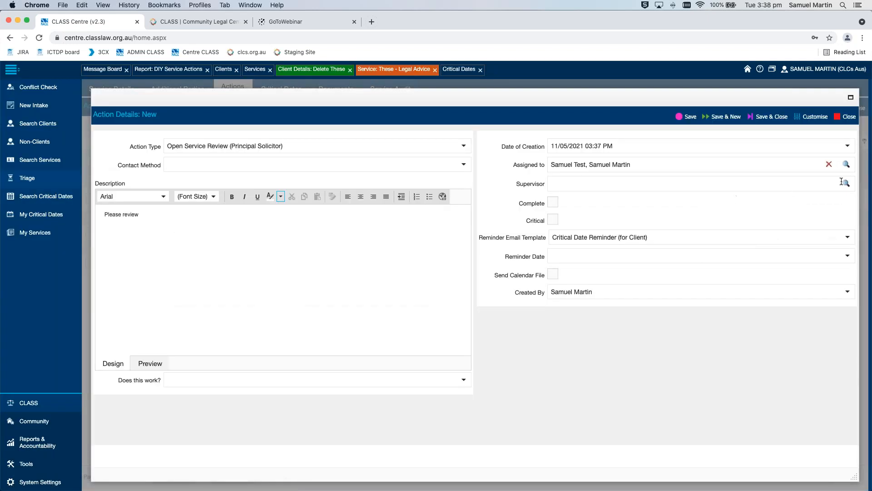
Set the test solicitor as the service review action's supervisor, and save and close the action
click(853, 184)
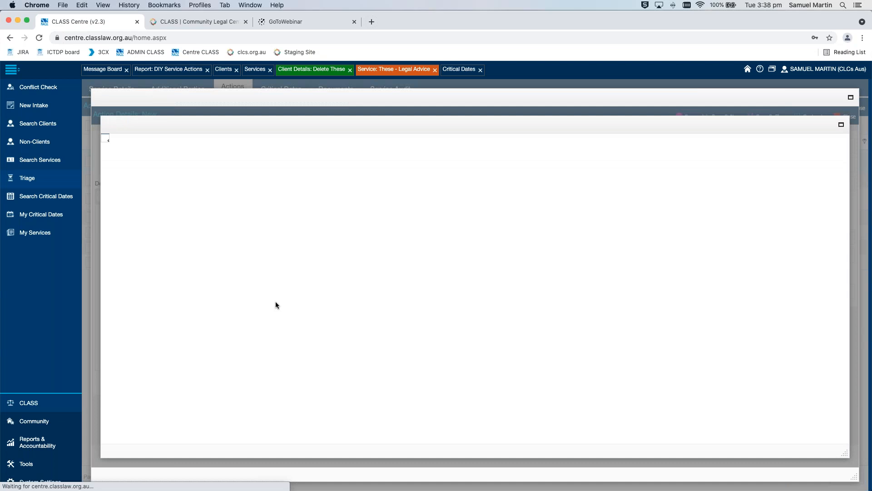
scroll(275, 305, down, 5)
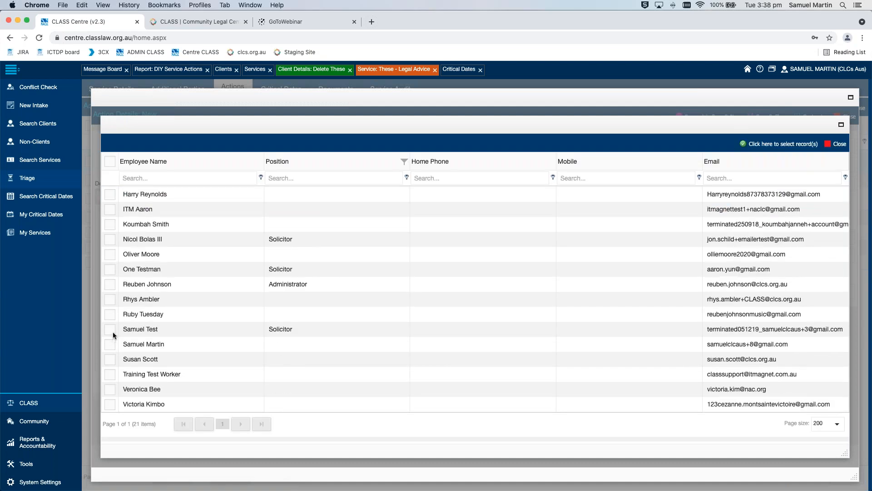
click(110, 330)
click(780, 144)
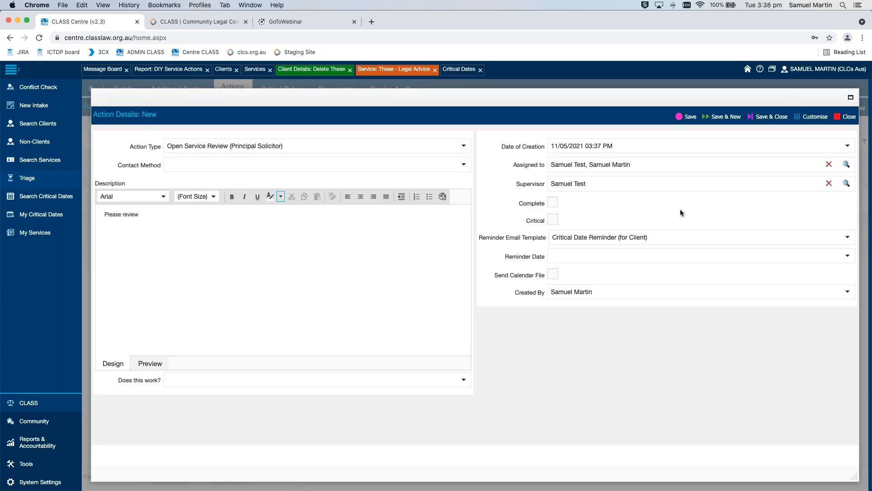
click(783, 116)
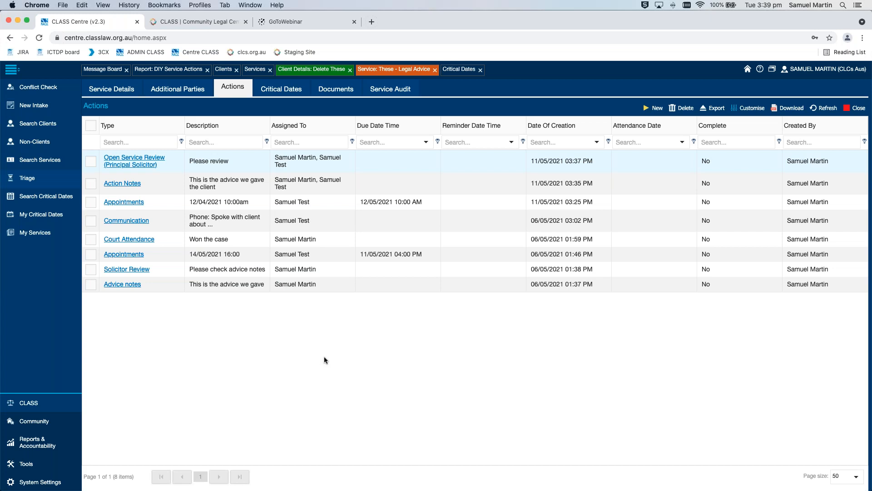
In the DIY Service Actions report, include Action Assigned To as an additional field and load the report
click(174, 73)
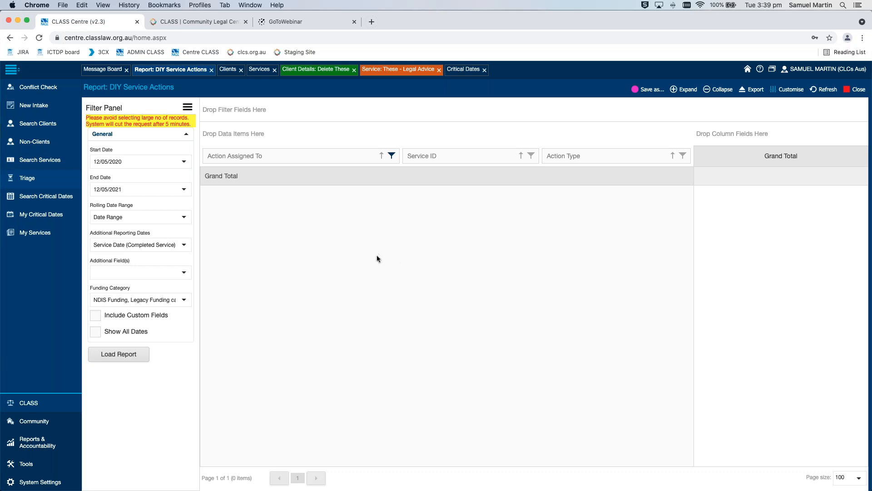
mouse_move(83, 87)
mouse_down()
mouse_move(175, 87)
mouse_move(83, 88)
mouse_up()
click(175, 88)
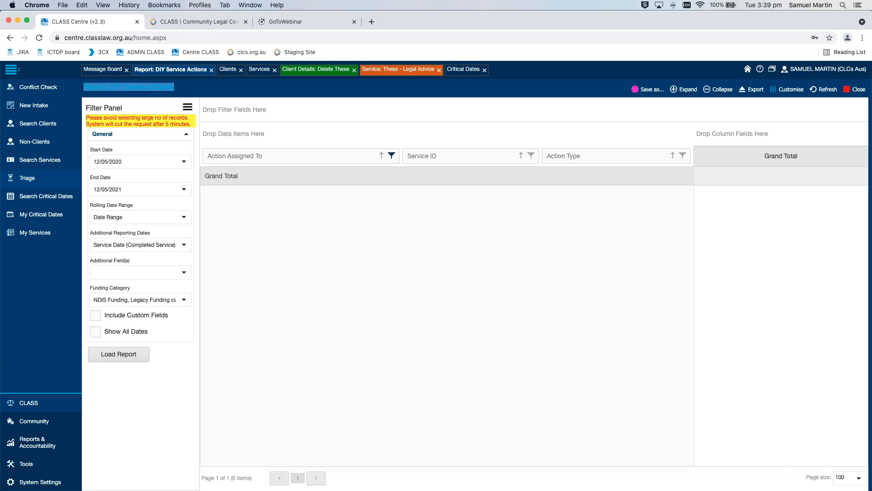
click(168, 98)
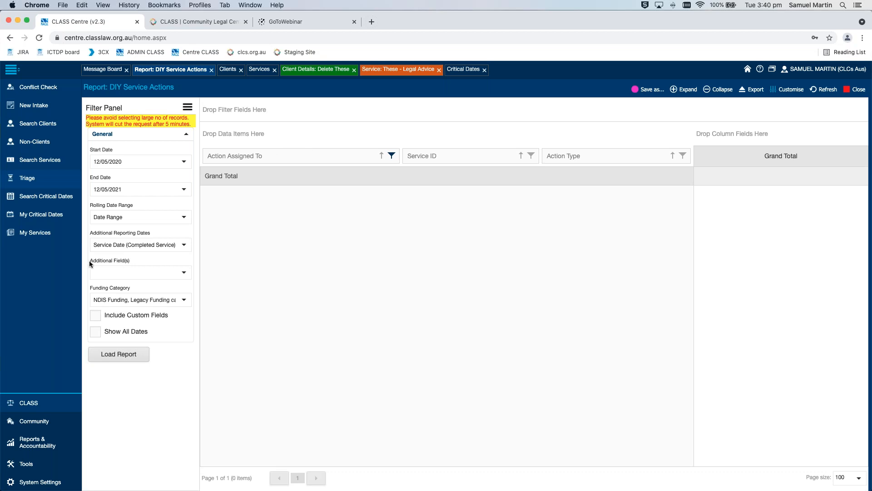
click(182, 272)
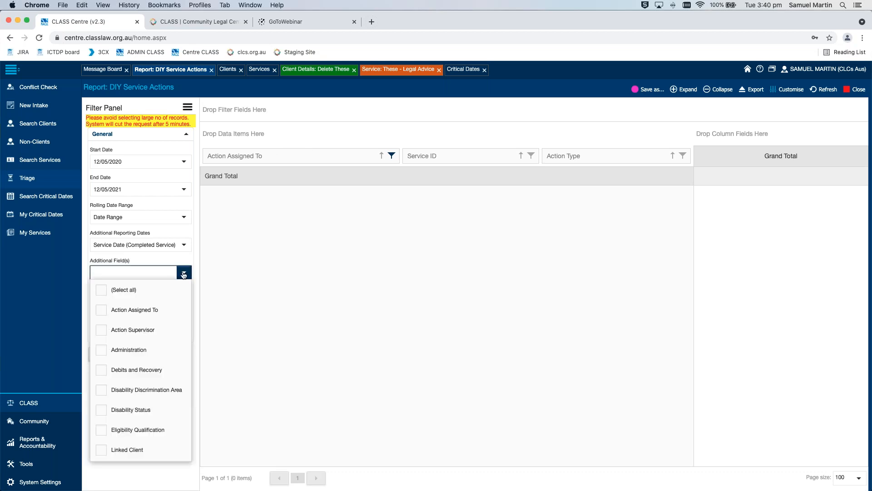
click(122, 314)
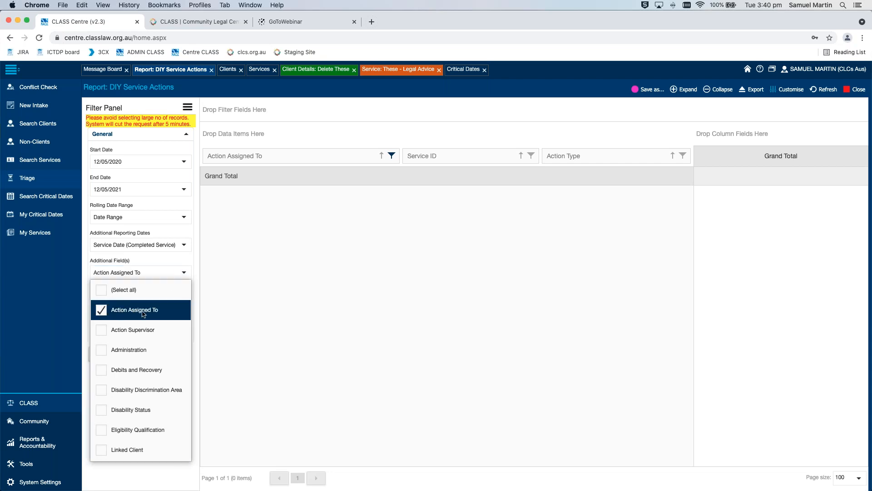
click(197, 284)
click(134, 355)
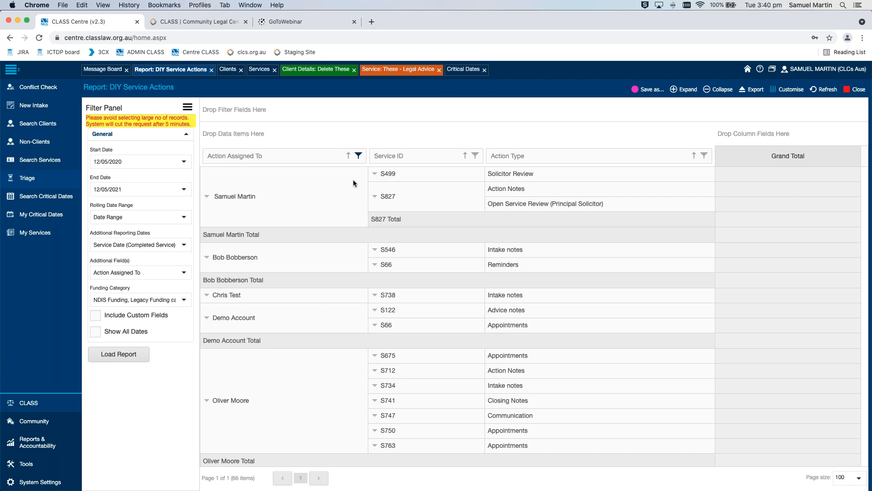
Filter the report's Action Assigned To column to show only the test solicitor
click(359, 156)
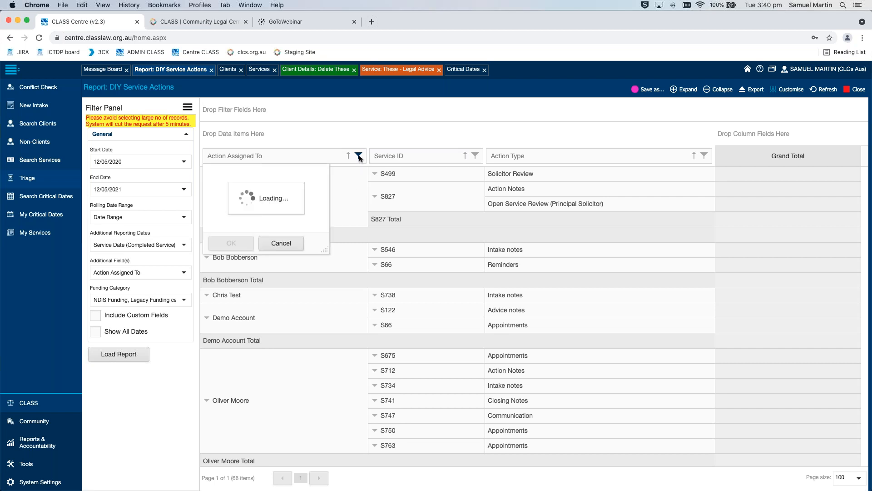
click(208, 168)
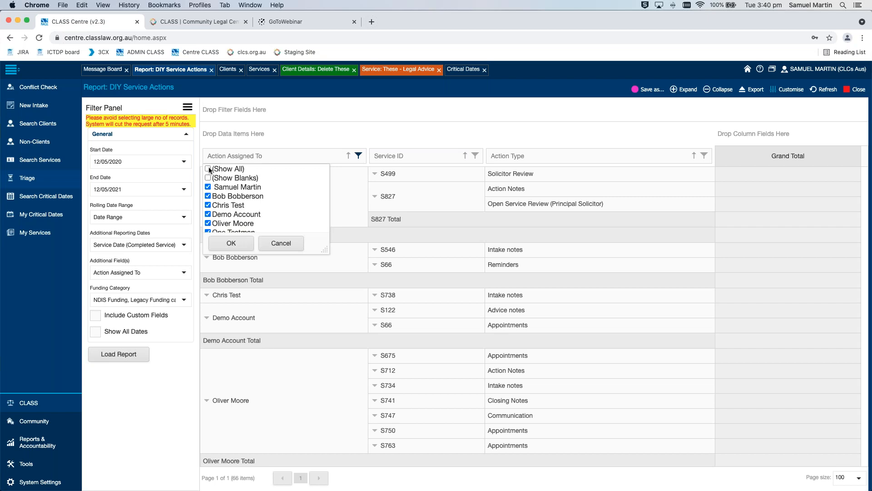
click(209, 168)
scroll(292, 203, down, 3)
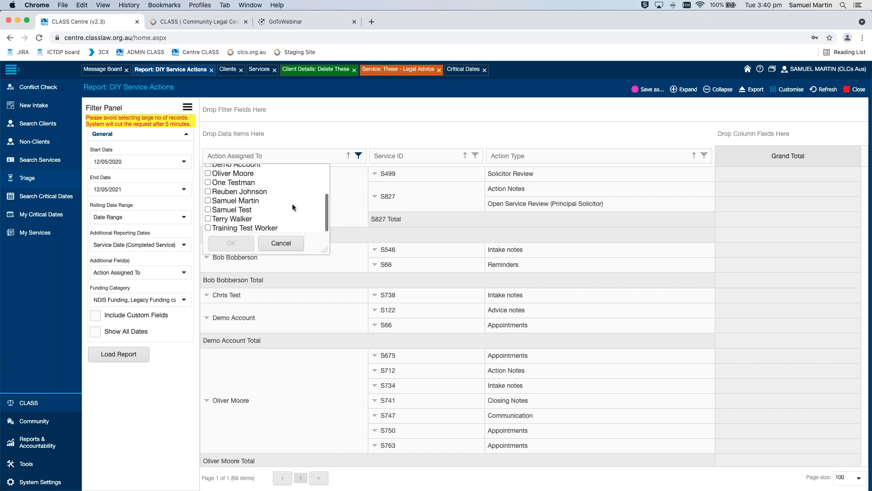
click(209, 210)
click(232, 244)
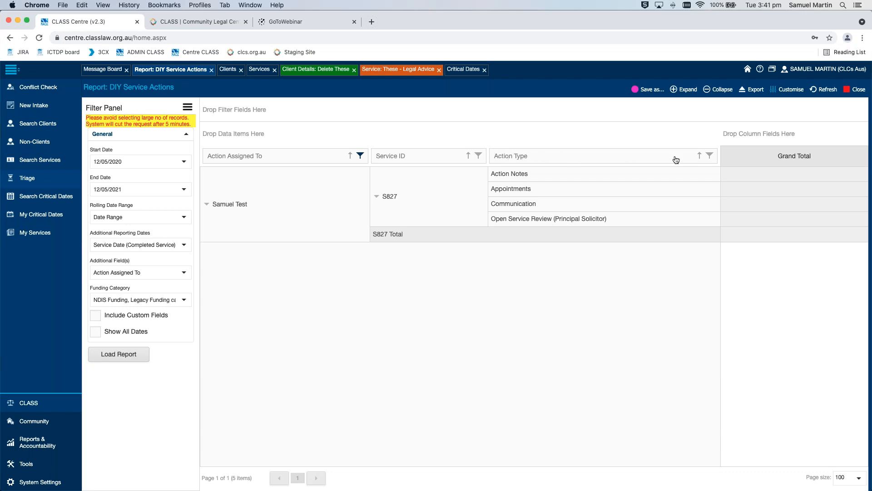
click(710, 156)
click(494, 169)
scroll(536, 213, down, 3)
click(568, 243)
Filter the report's Action Type column to only Open Service Review (Principal Solicitor)
click(709, 156)
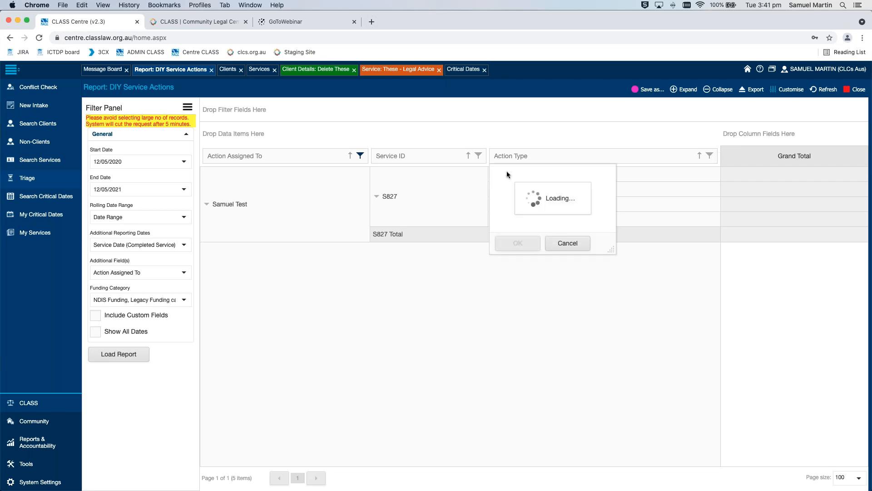
click(494, 169)
scroll(495, 181, down, 3)
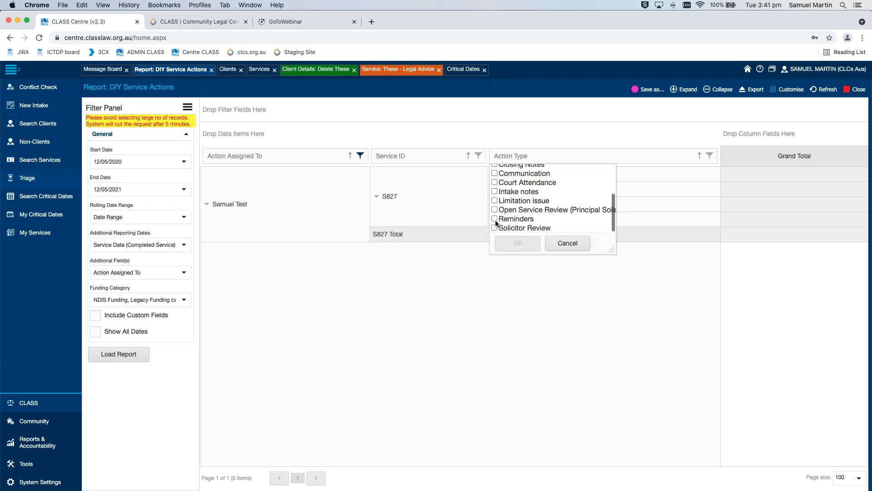
click(495, 210)
click(518, 243)
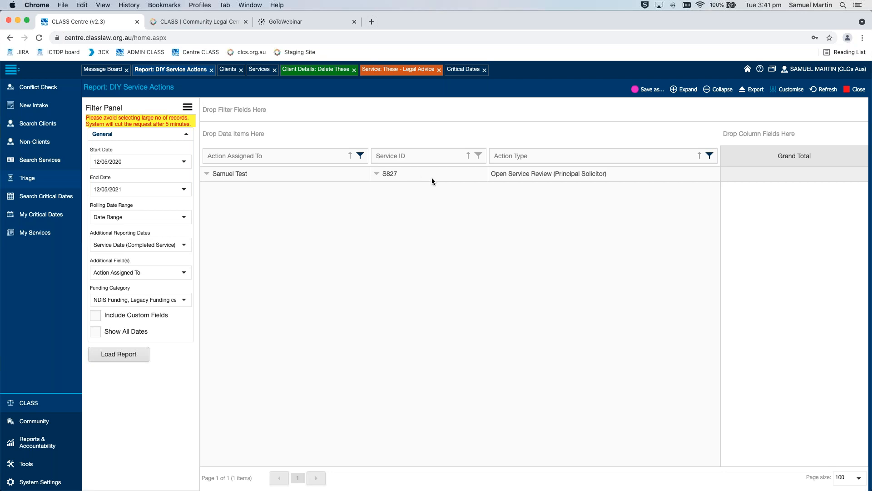
click(753, 89)
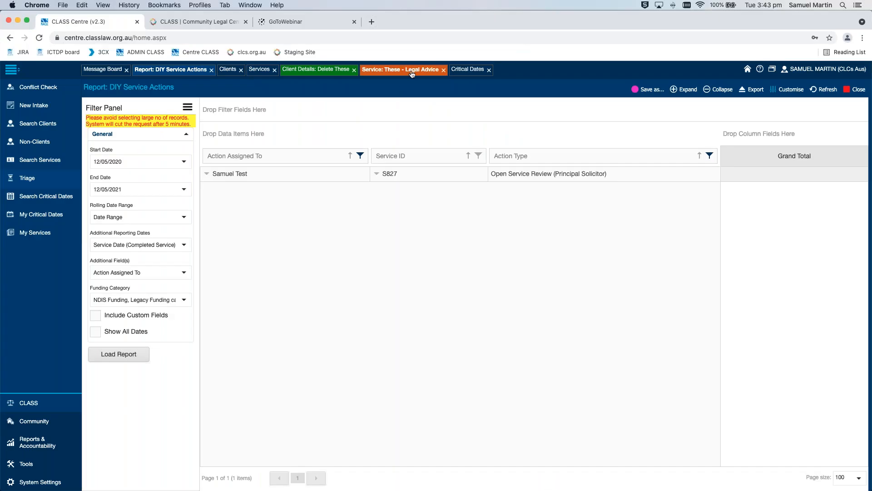
In the open Legal Advice service, start a new action with action type Communication and contact method Telephone
click(413, 74)
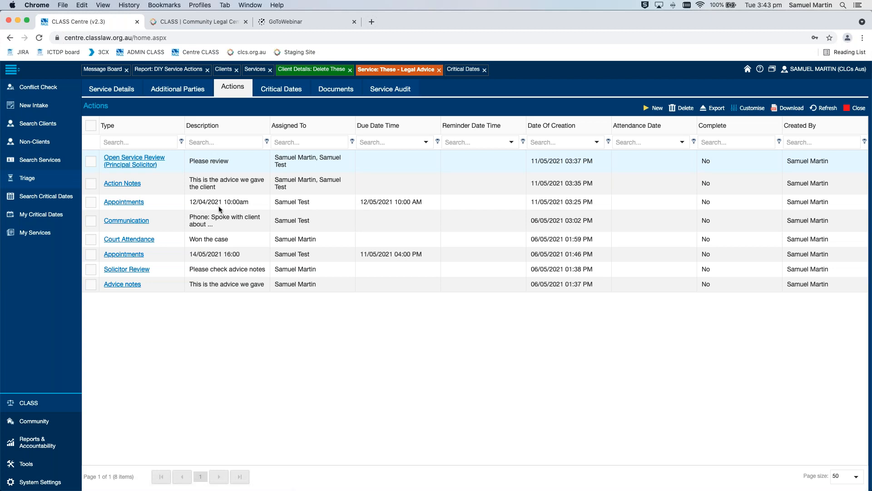
click(645, 110)
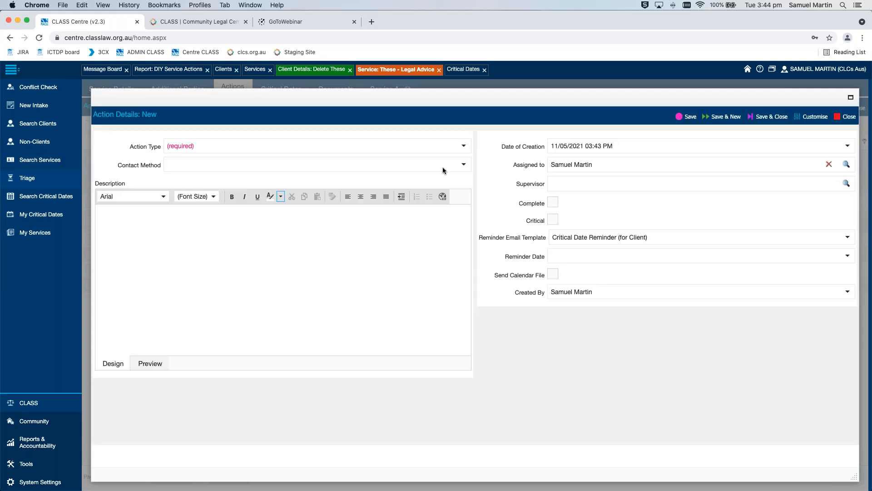
click(464, 147)
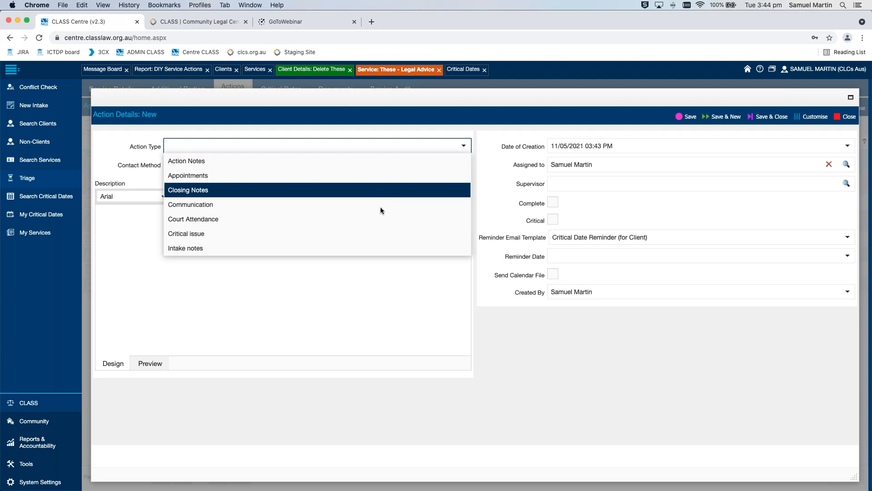
click(381, 205)
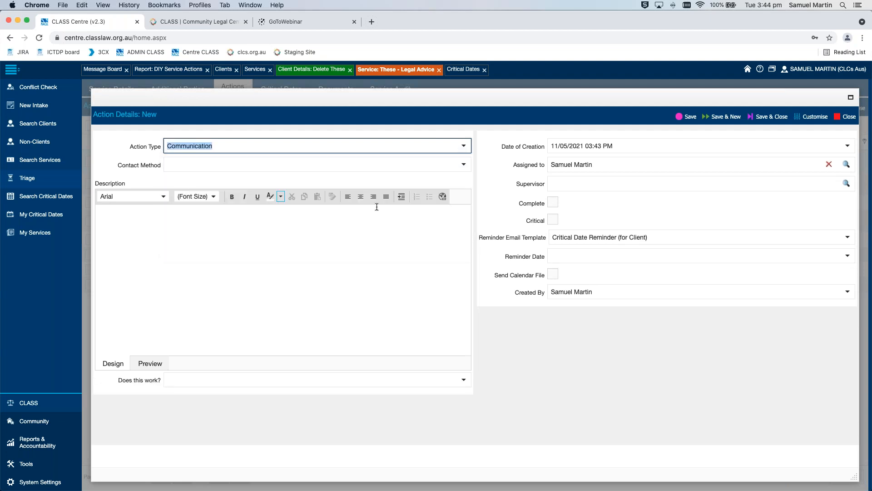
click(463, 164)
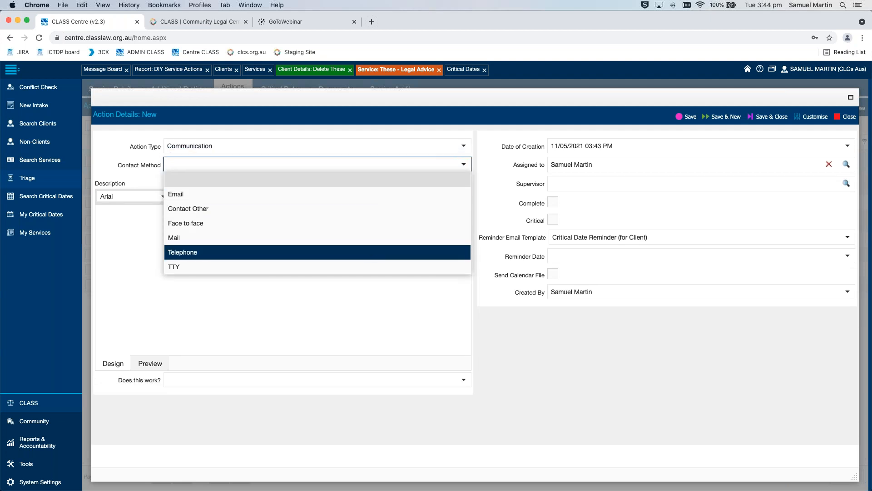
click(328, 247)
Enter "Phone: Spoke" as the Communication action's description, and save and close the action
text(Phone)
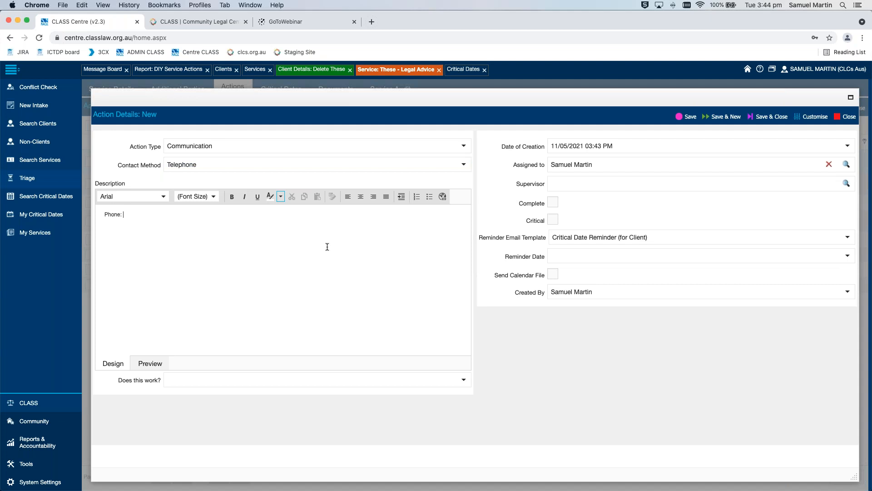
text(: Spoke)
click(782, 117)
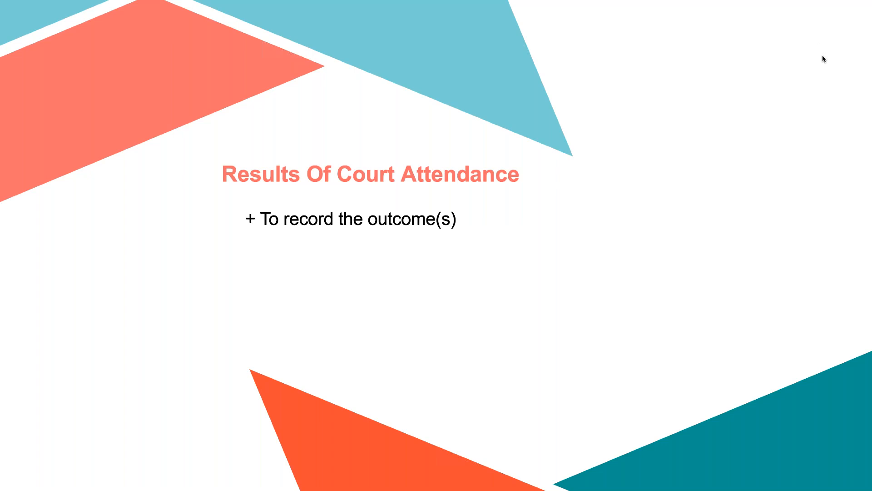
Return from the slides to CLASS and start a new service action with the action type Court Attendance
key(ctrl+Left)
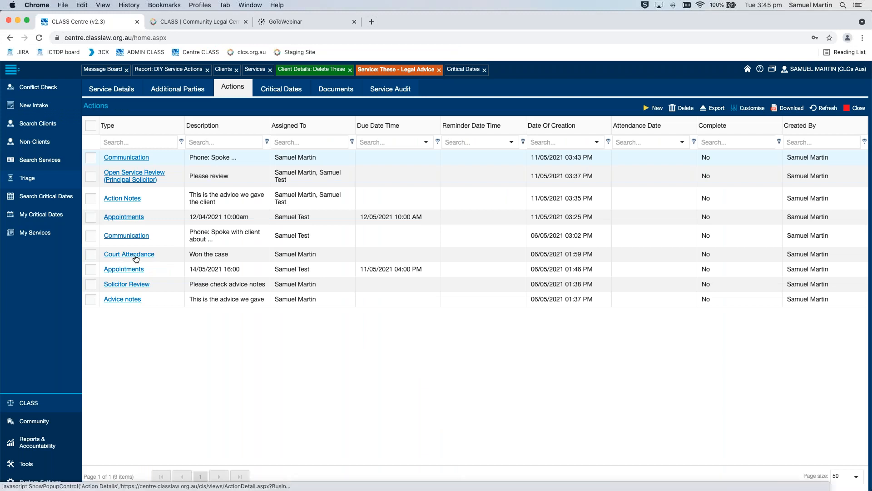
click(657, 109)
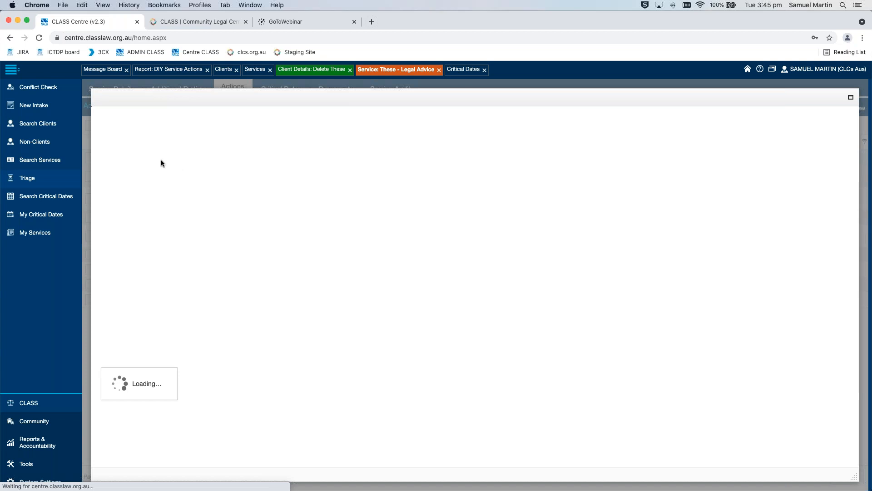
click(463, 145)
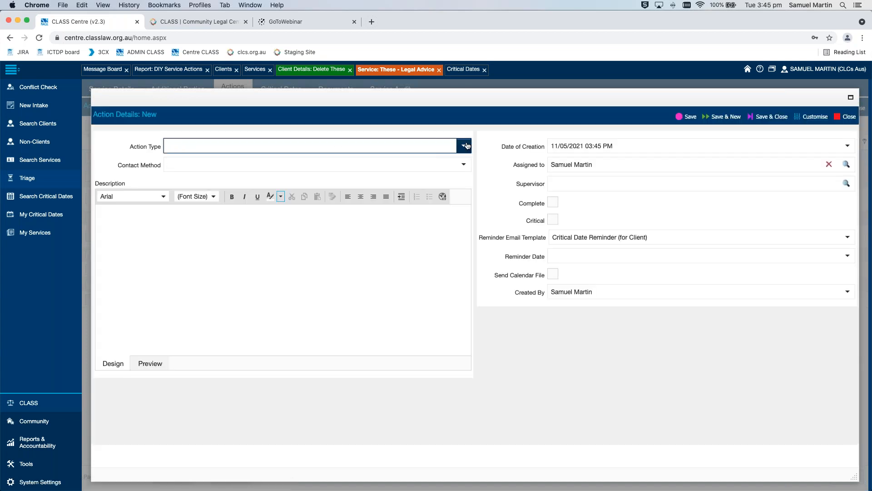
scroll(370, 185, down, 6)
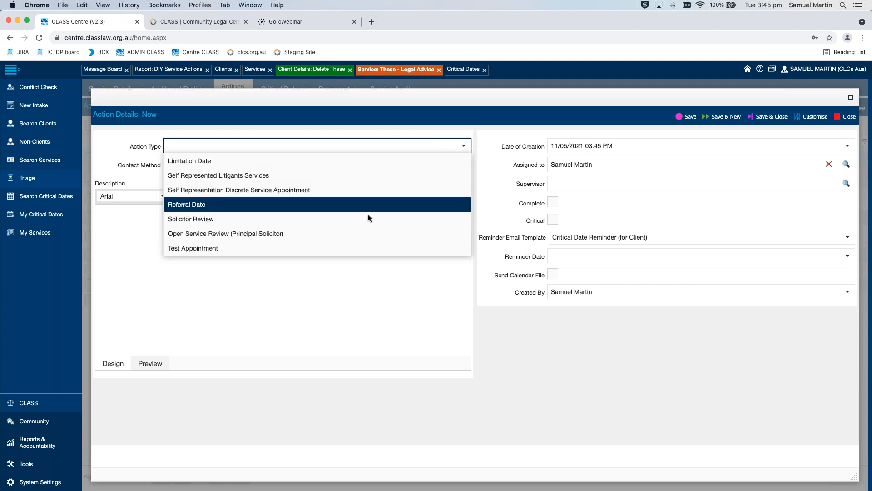
scroll(368, 226, up, 1)
scroll(368, 224, down, 1)
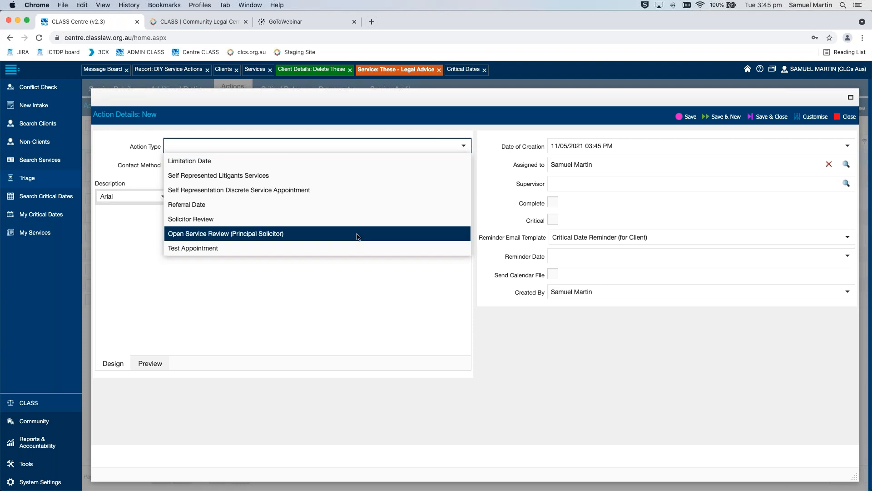
scroll(359, 236, up, 5)
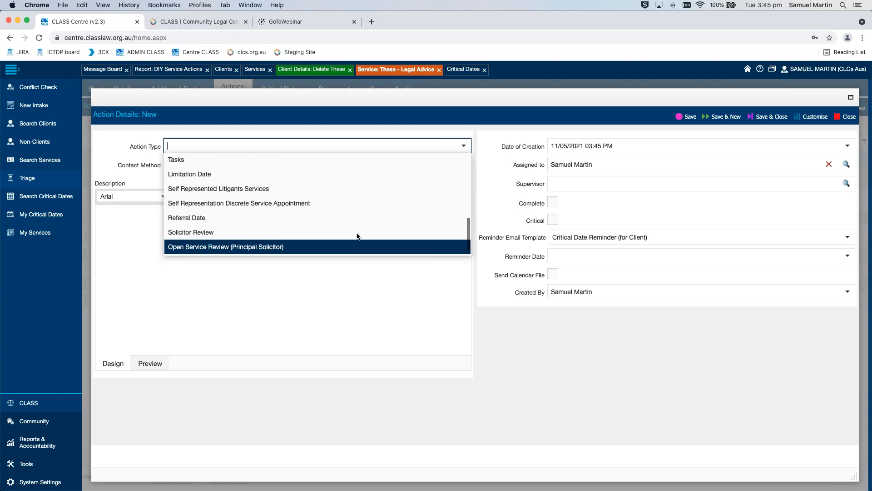
scroll(357, 236, up, 2)
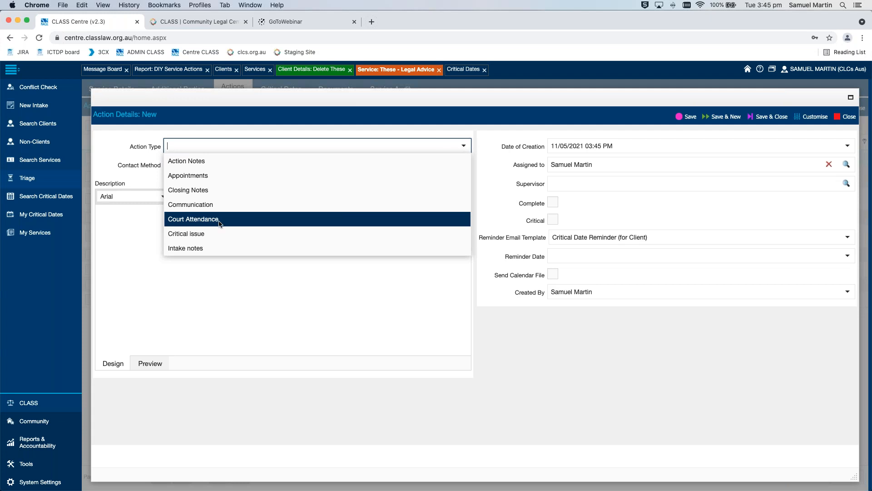
click(301, 219)
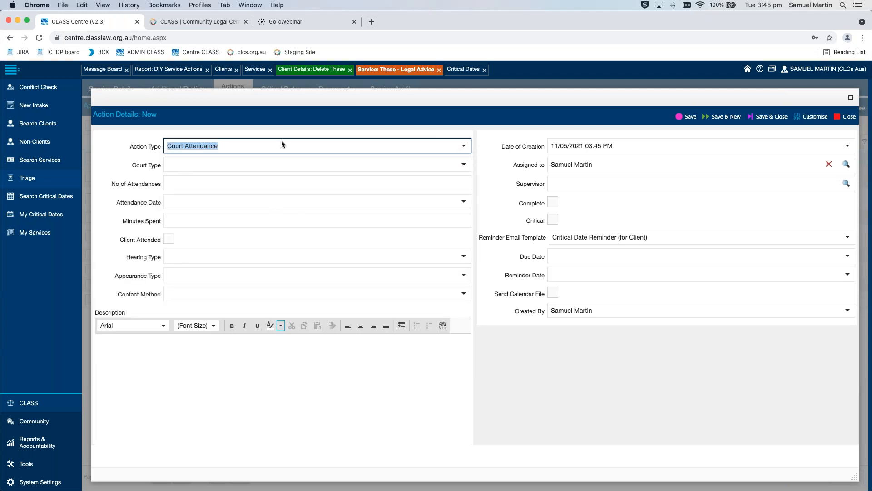
click(476, 189)
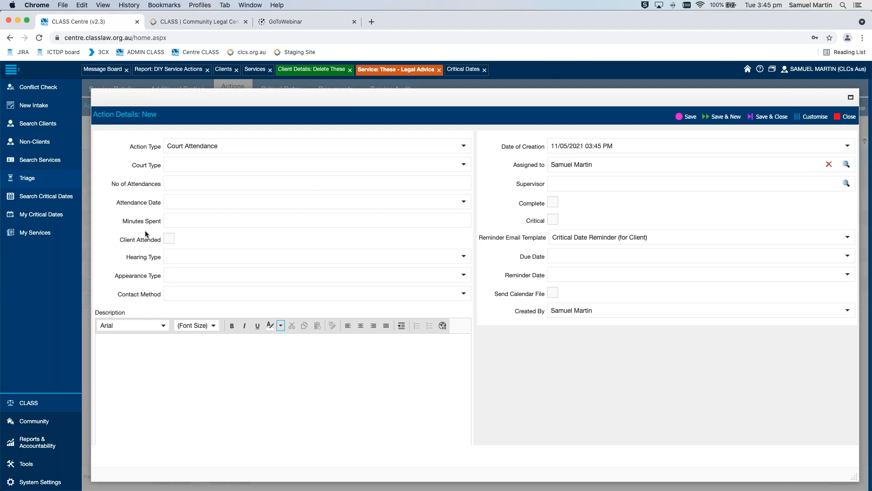
Enter "Won the case" as the Court Attendance action's description, and save and close the action
scroll(146, 234, down, 1)
scroll(169, 236, up, 1)
scroll(223, 308, down, 4)
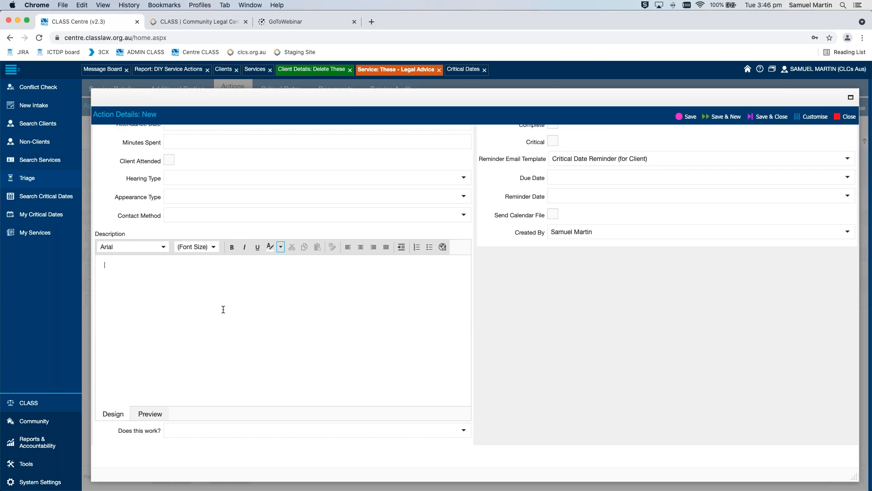
text(Won the case)
scroll(492, 342, up, 3)
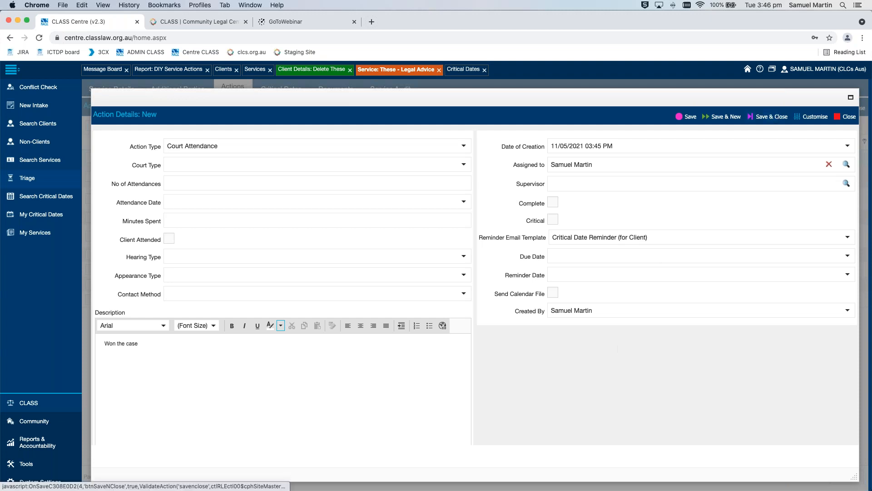
click(770, 116)
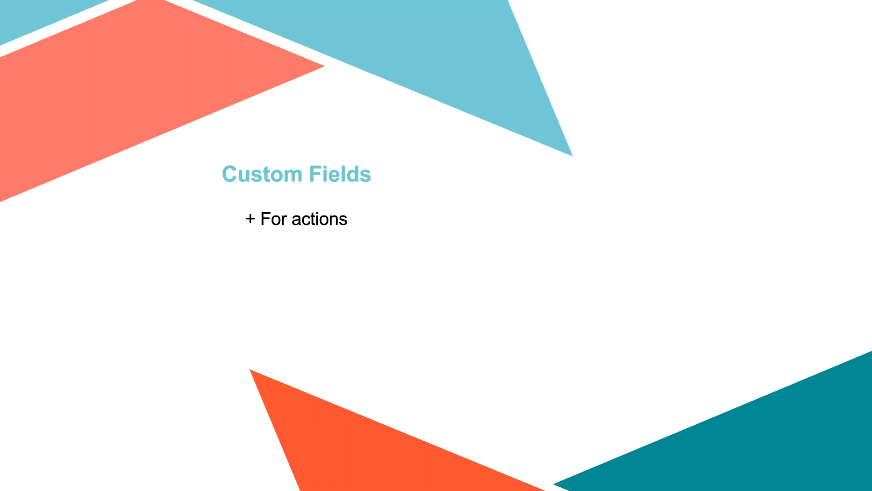
Return from the slides to CLASS, and in the existing Advice notes action set the custom field "Does this work?" to Yes
key(ctrl+Left)
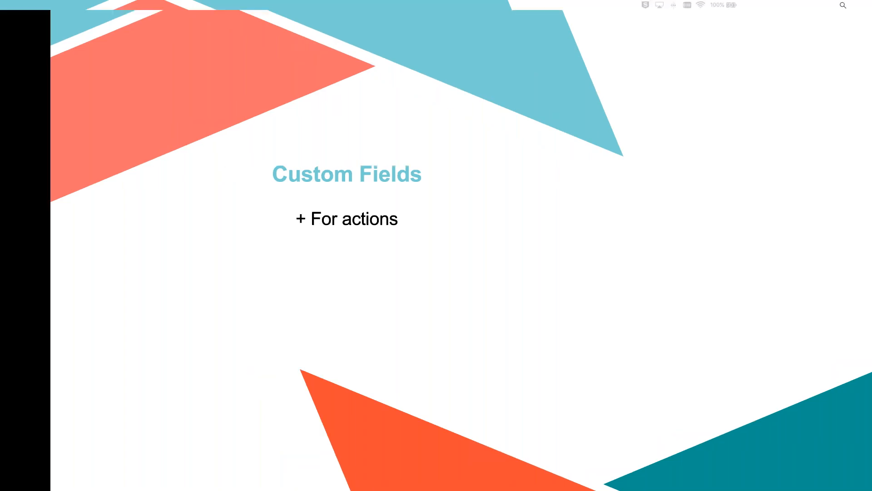
click(122, 314)
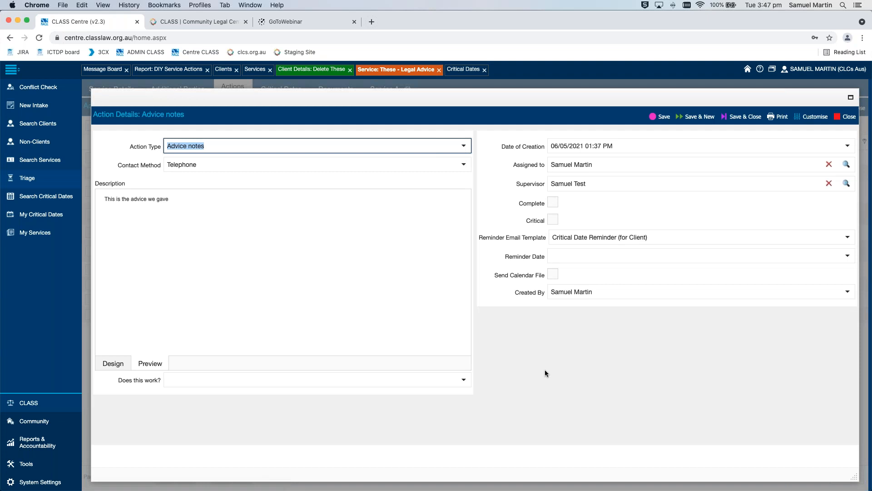
click(477, 306)
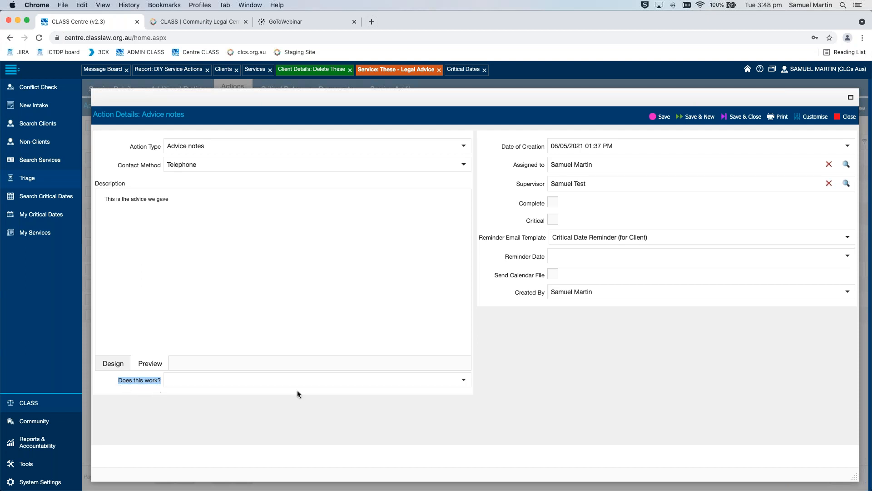
click(464, 380)
click(396, 412)
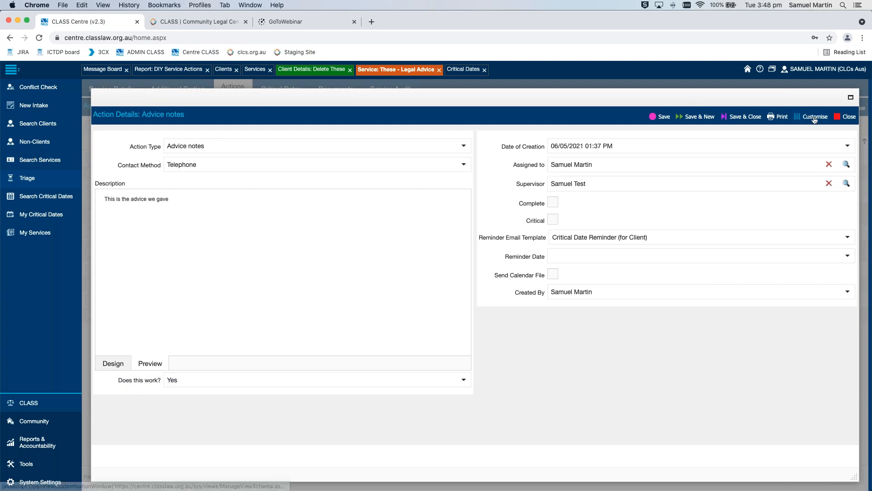
Open the view customisation for Action Details and look at its standard fields and its custom fields
mouse_move(815, 119)
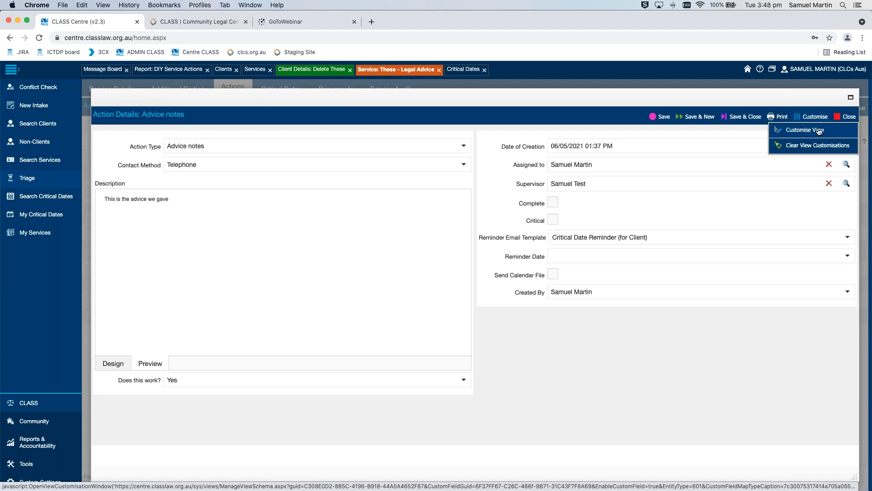
click(819, 131)
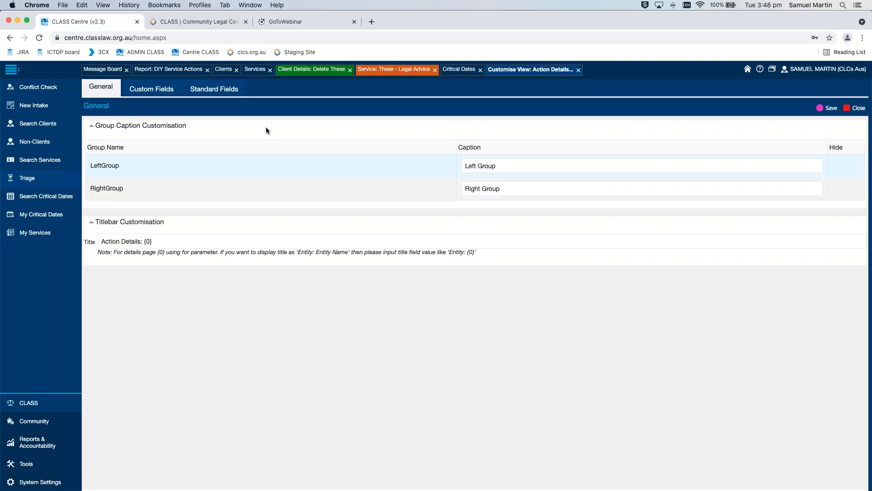
click(223, 89)
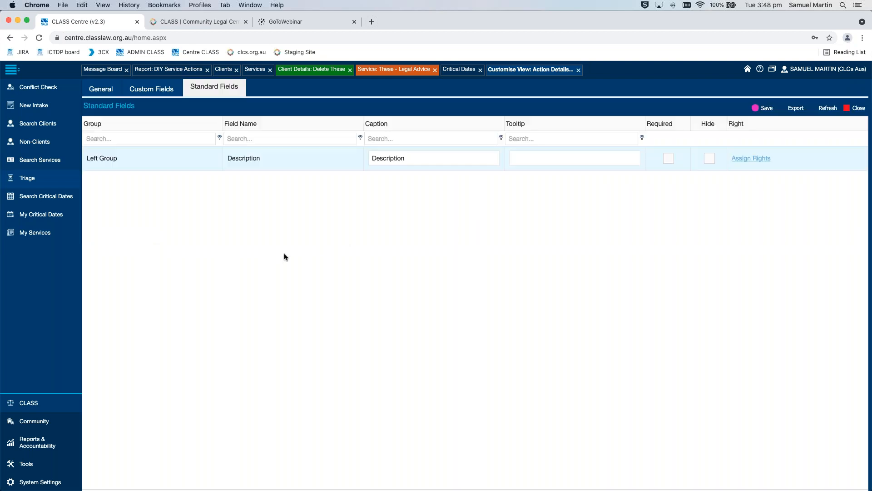
click(166, 87)
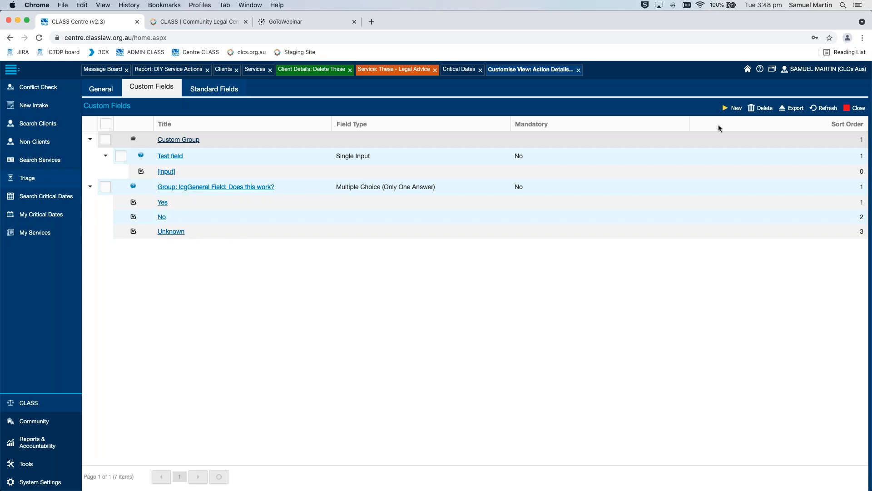
Start a new custom field in Custom Group with the title "gwtytr" and the map type ActionTypeMapType
click(736, 109)
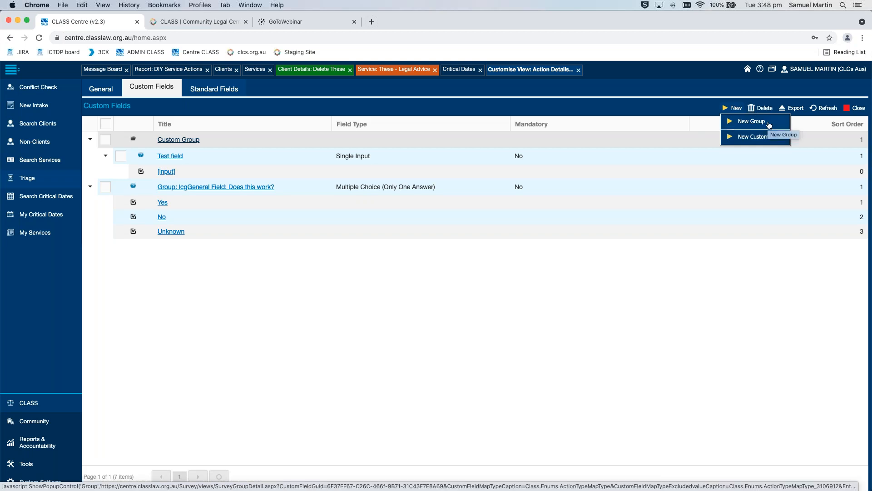
click(755, 137)
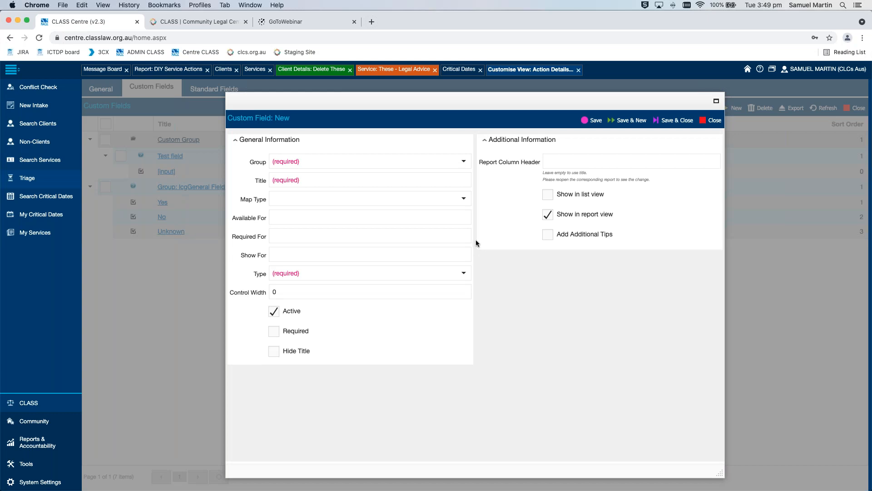
click(463, 161)
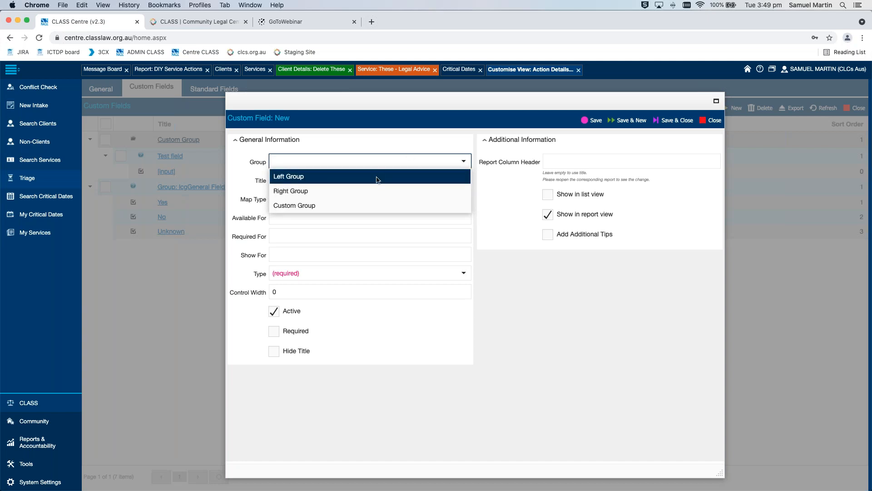
click(376, 205)
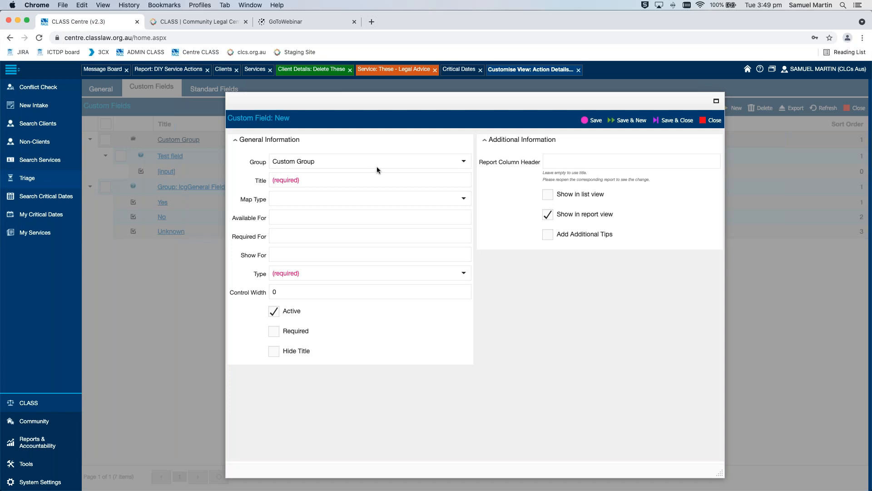
click(405, 179)
text(gwytr)
click(463, 199)
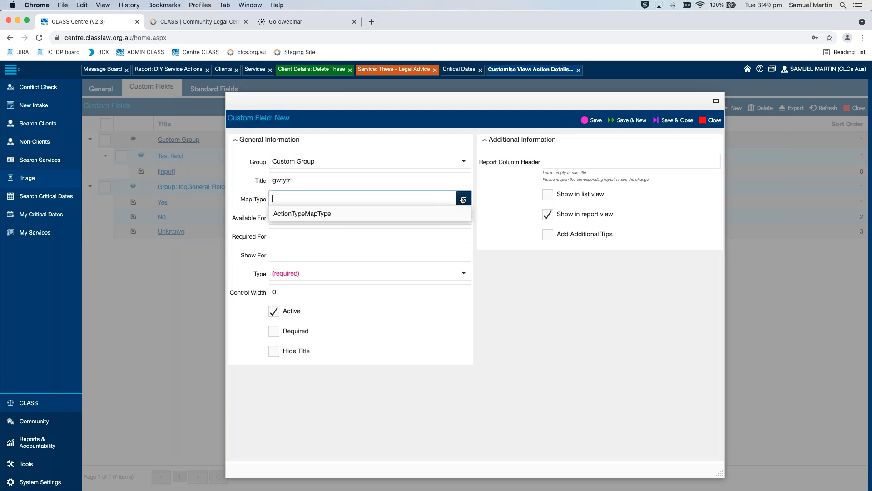
click(433, 215)
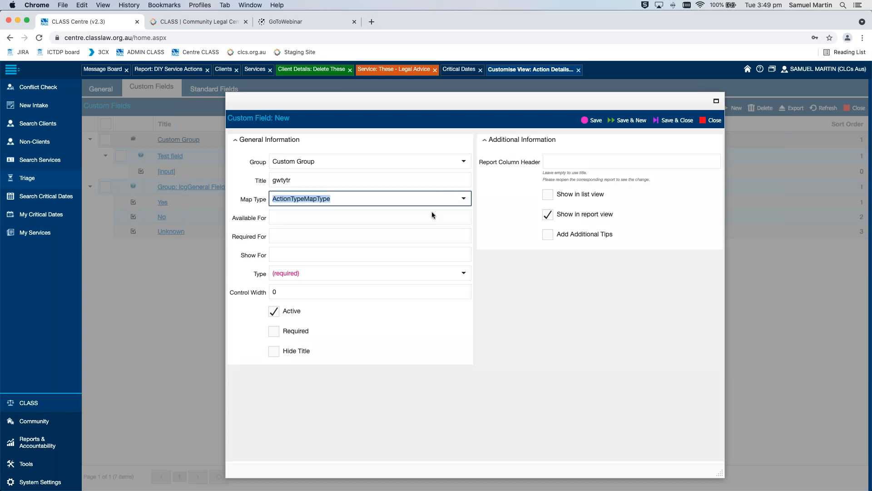
Make the new custom field available and shown for Court Attendances, leaving it not required for any action type
click(411, 211)
scroll(418, 246, down, 3)
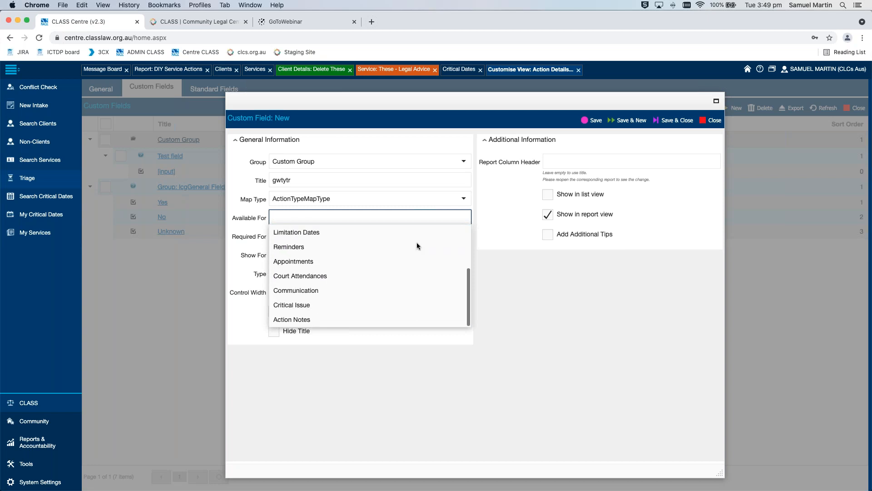
scroll(419, 245, up, 3)
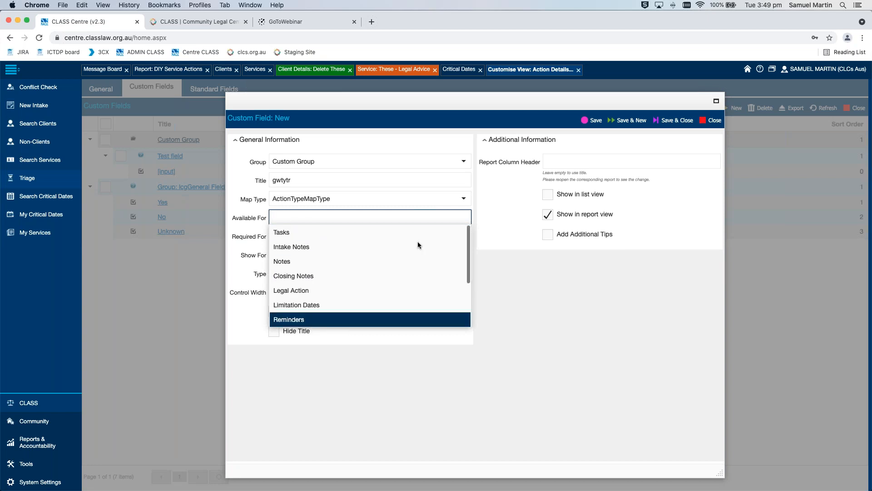
scroll(418, 244, down, 3)
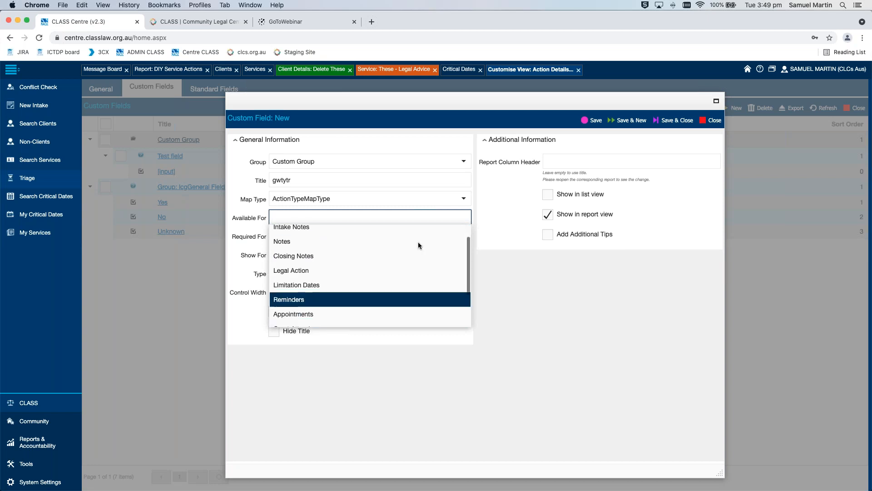
click(396, 277)
click(529, 268)
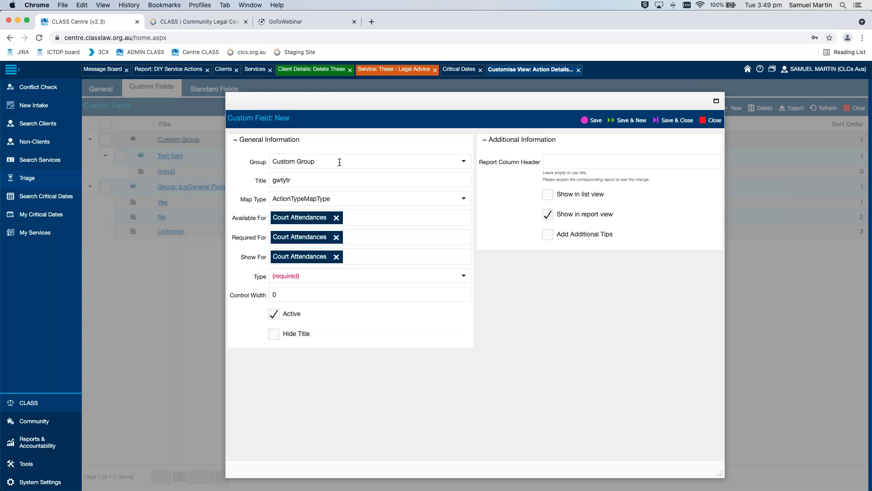
click(339, 240)
click(239, 237)
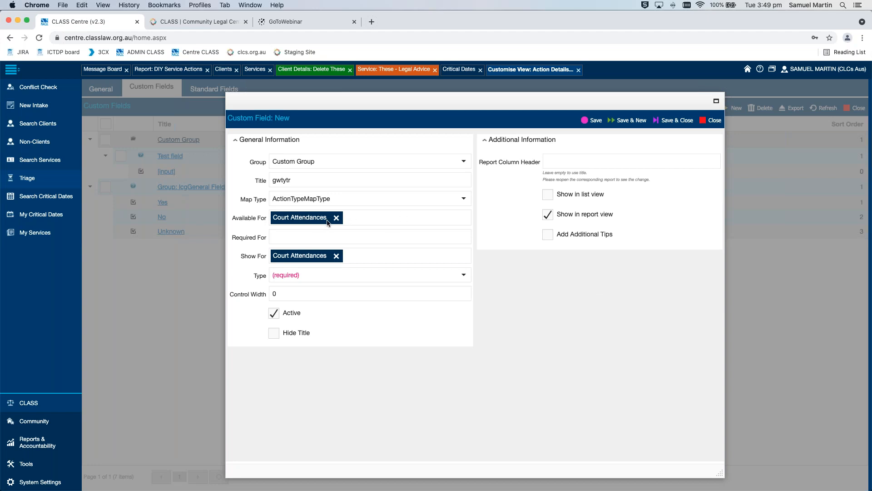
Set the custom field's type to Multiple Choice (Only One Answer) with the Drop Down control type
click(464, 275)
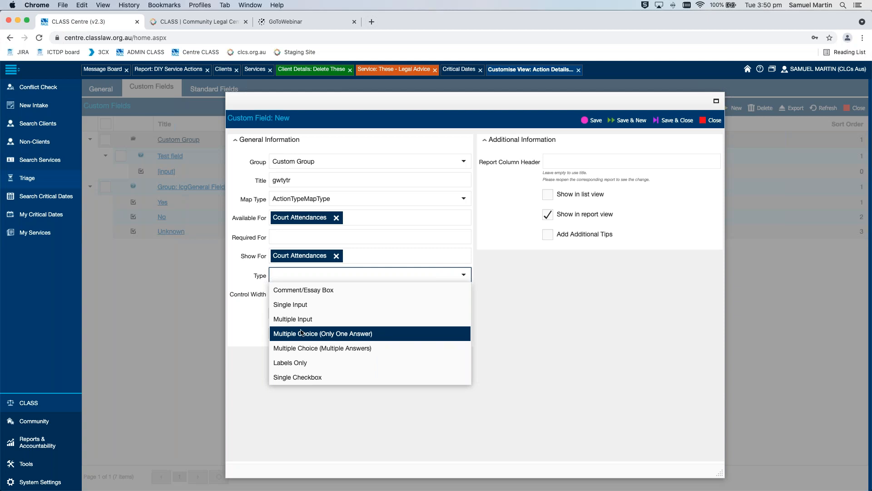
click(382, 335)
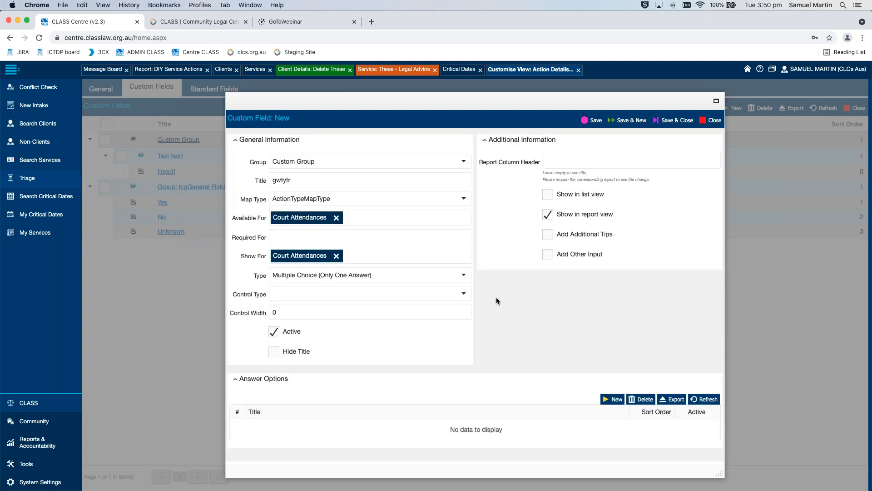
click(463, 293)
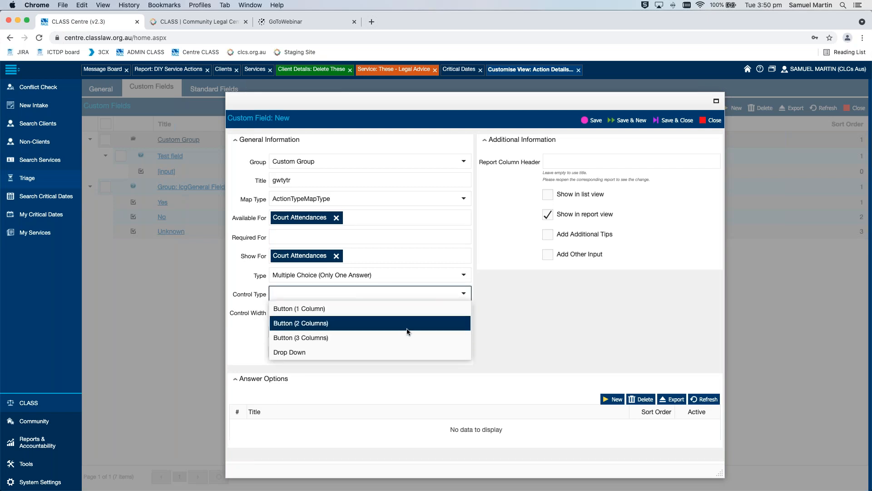
click(410, 353)
click(549, 344)
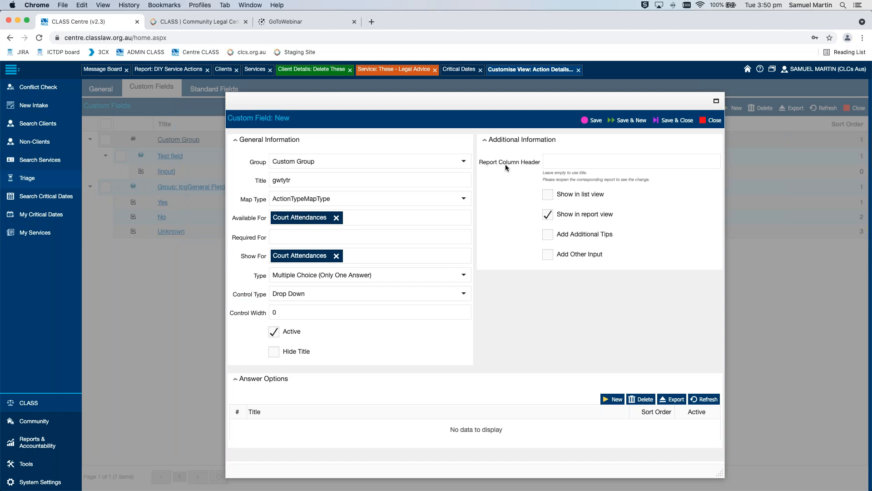
Enter "uyi67i67" as the custom field's report column header
click(247, 177)
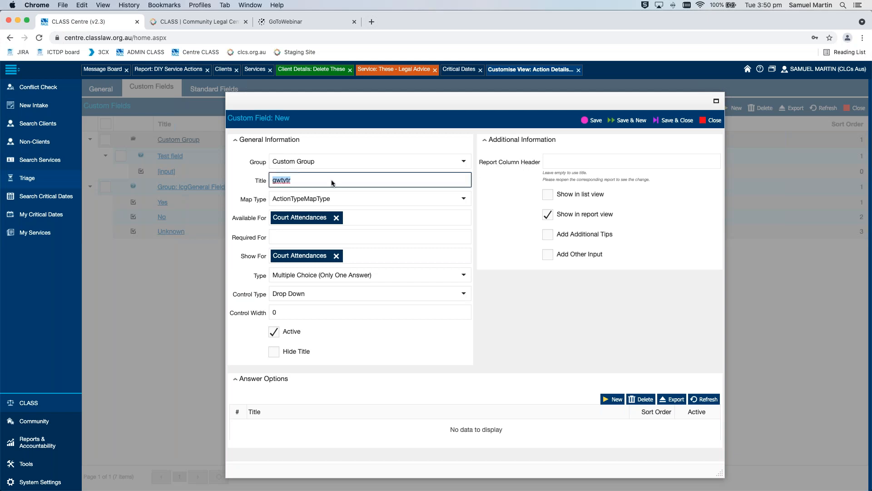
click(603, 162)
text(uyi67i67)
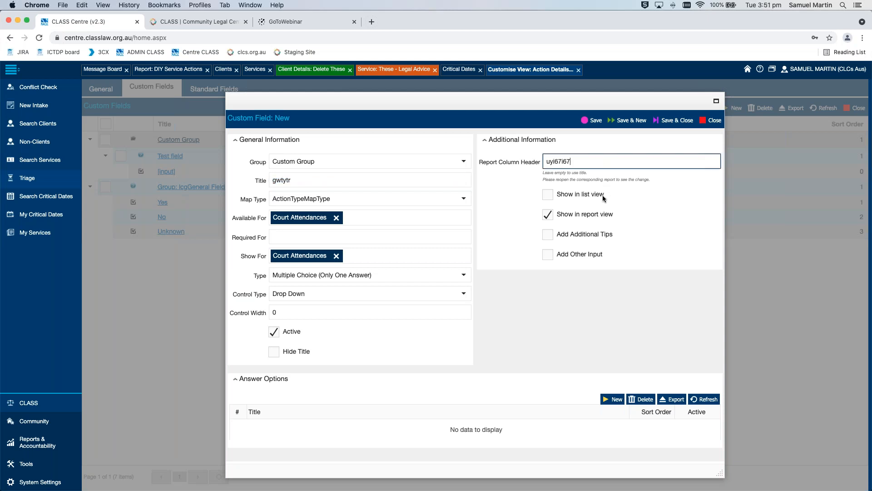
click(530, 197)
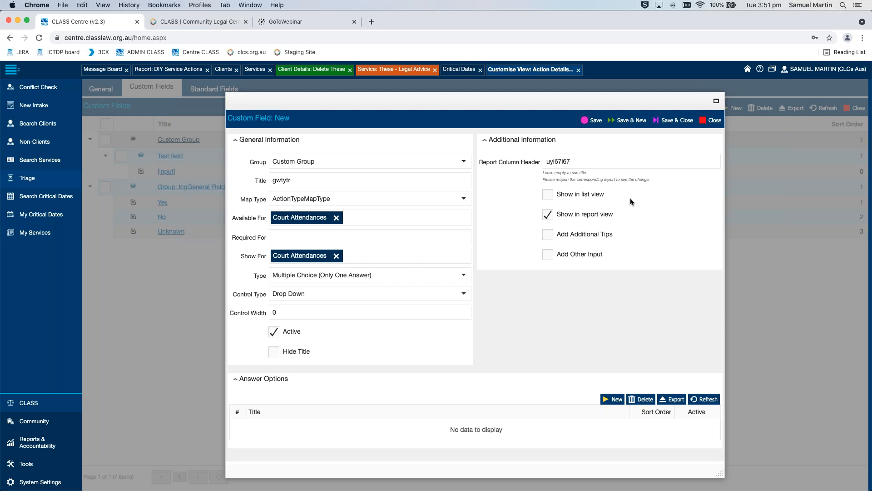
Preview the settings for additional tips and for other input on the field, turning each option back off
click(550, 234)
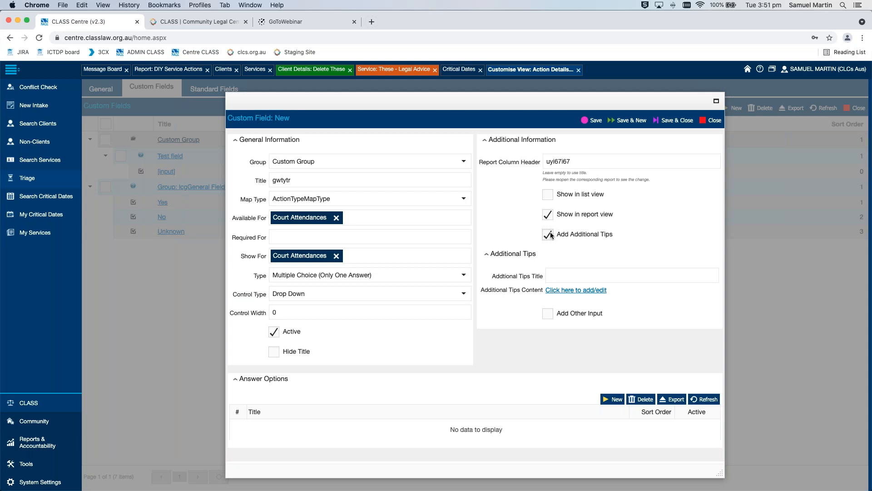
click(549, 234)
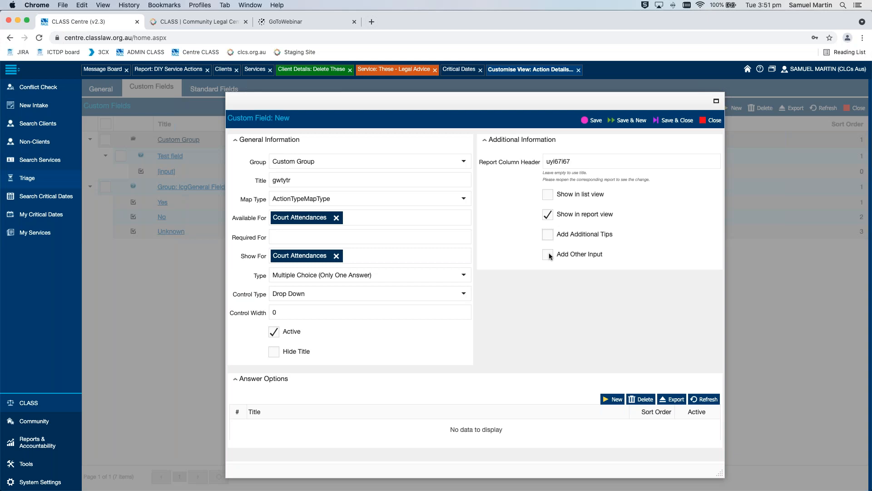
click(548, 254)
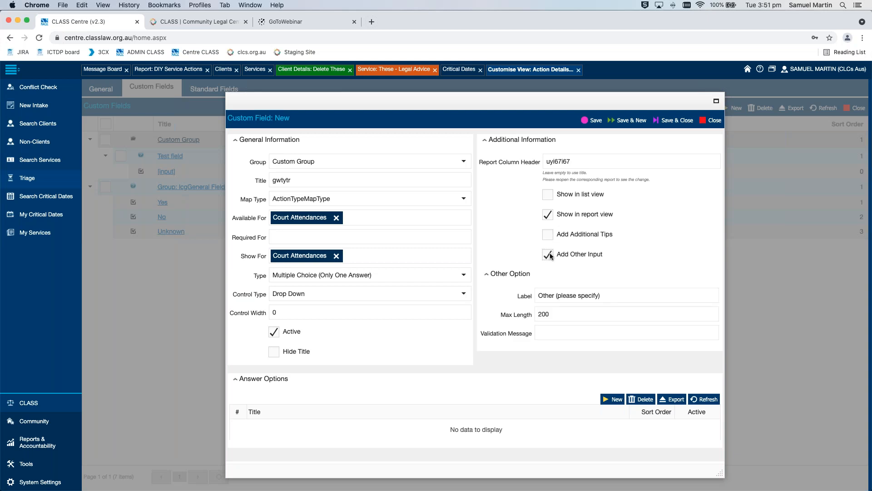
click(549, 254)
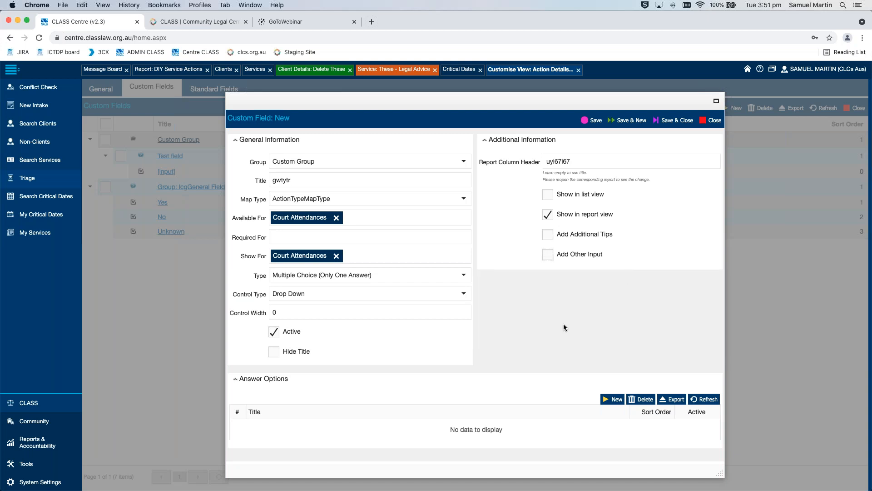
Add the answer options Yes, No and Unknown to the custom field, and save and close the field
click(611, 399)
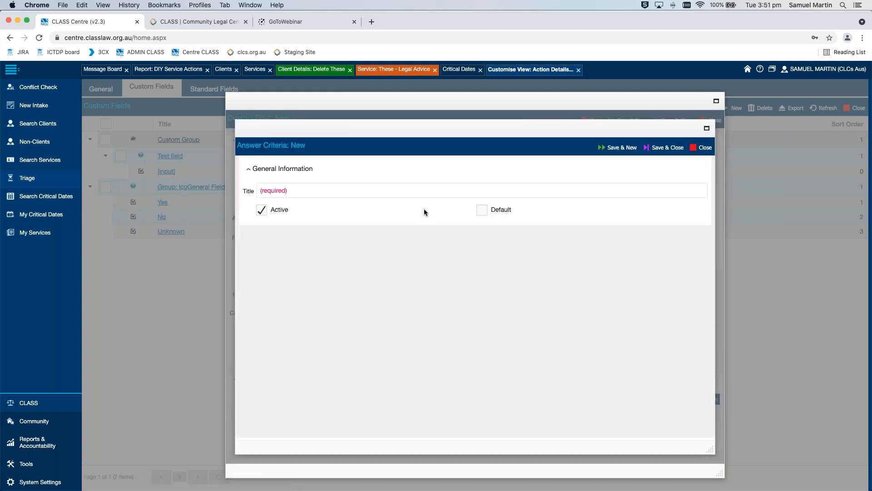
click(405, 191)
text(Yes)
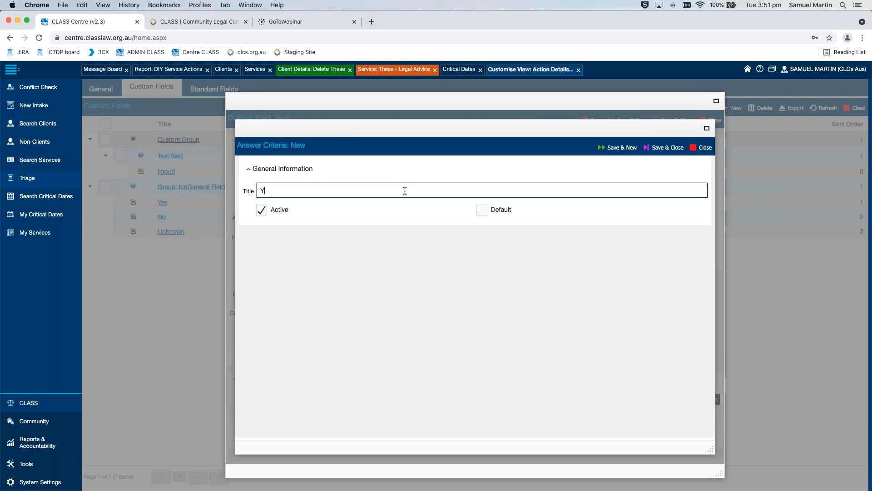
click(625, 148)
text(No)
click(626, 150)
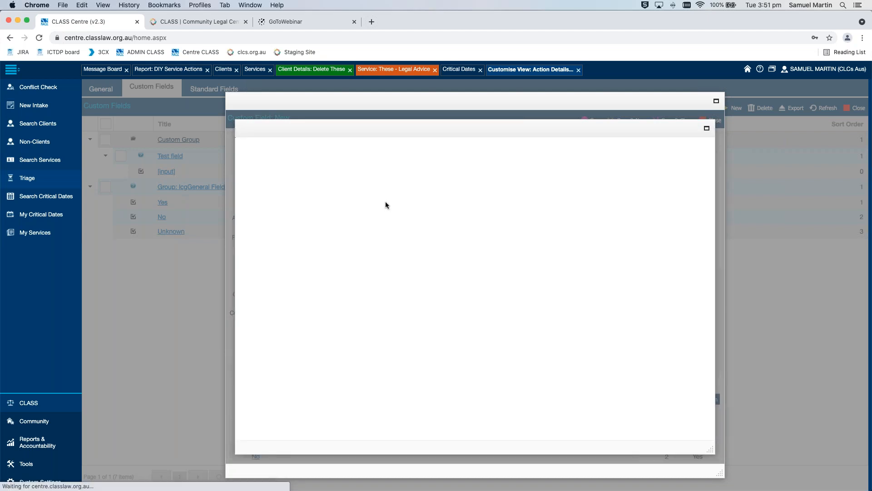
click(380, 191)
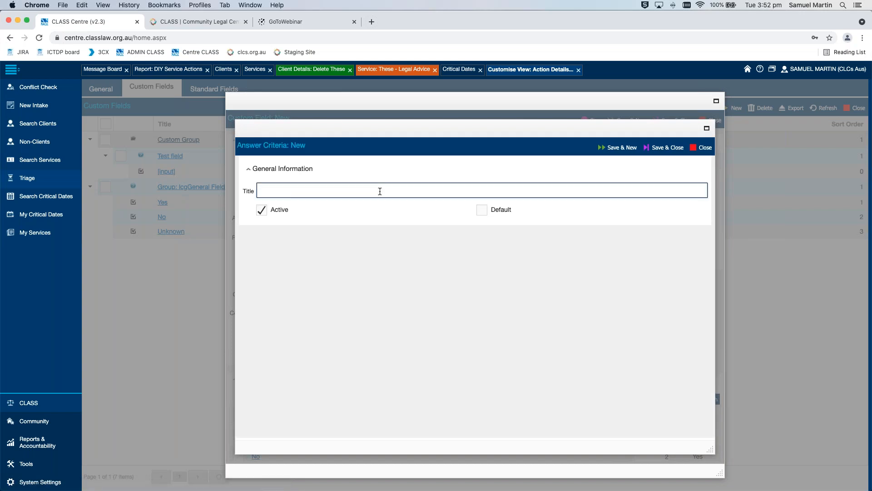
text(Unknown)
click(677, 148)
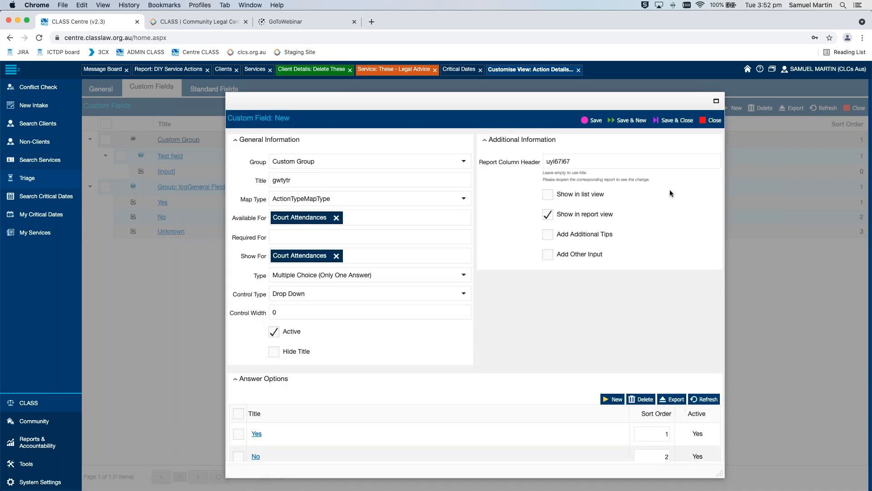
click(687, 121)
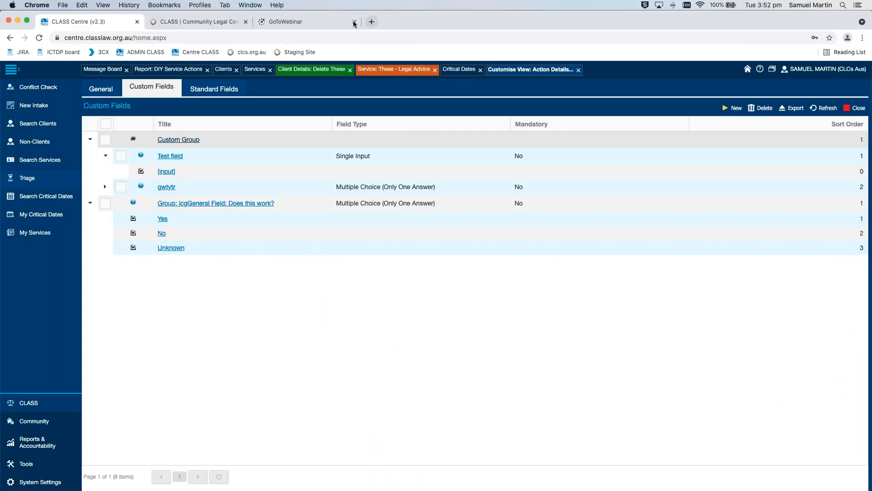
Close the GoToWebinar page and look at the CLASS page on the Community Legal Centres Australia website
click(354, 22)
click(197, 23)
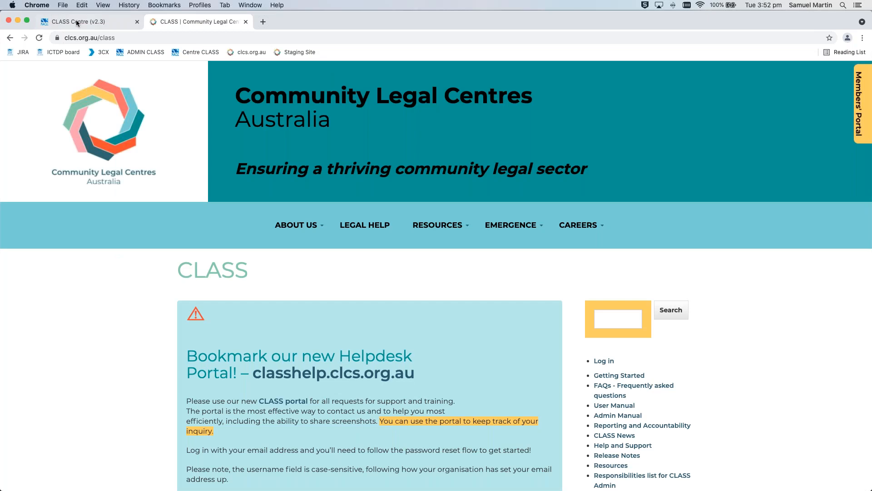
click(76, 21)
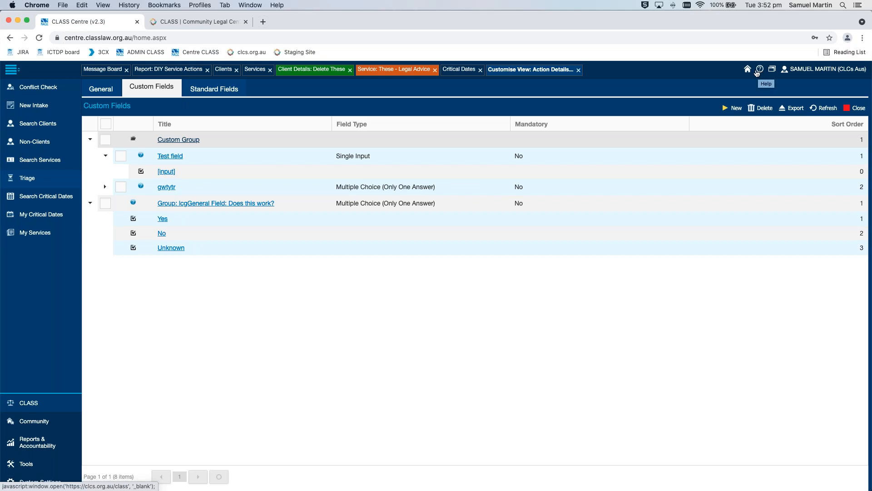
click(206, 20)
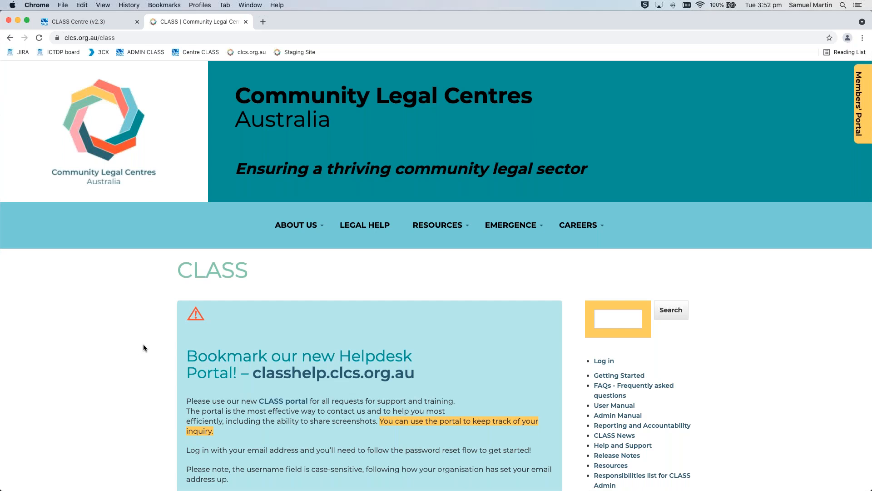
scroll(143, 340, down, 3)
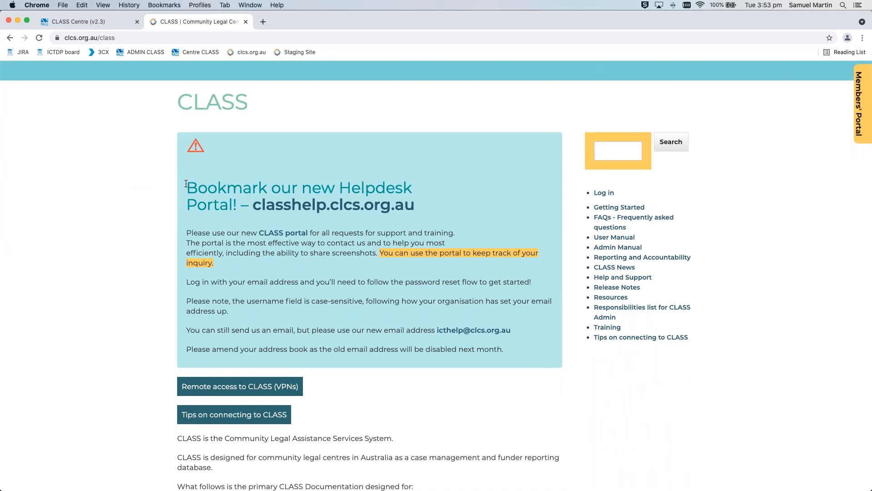
Open the classhelp.clcs.org.au helpdesk portal link in a new browser tab while staying on the CLASS page
right_click(350, 203)
click(366, 207)
scroll(129, 230, down, 1)
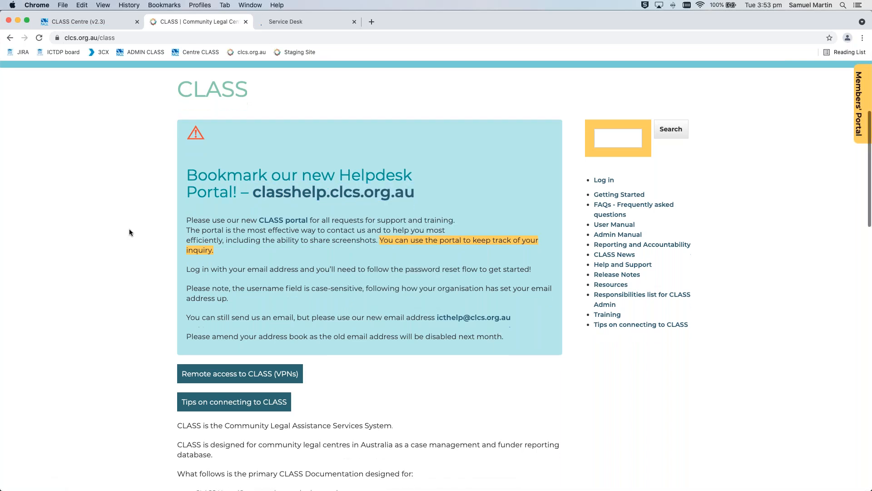
scroll(129, 229, down, 2)
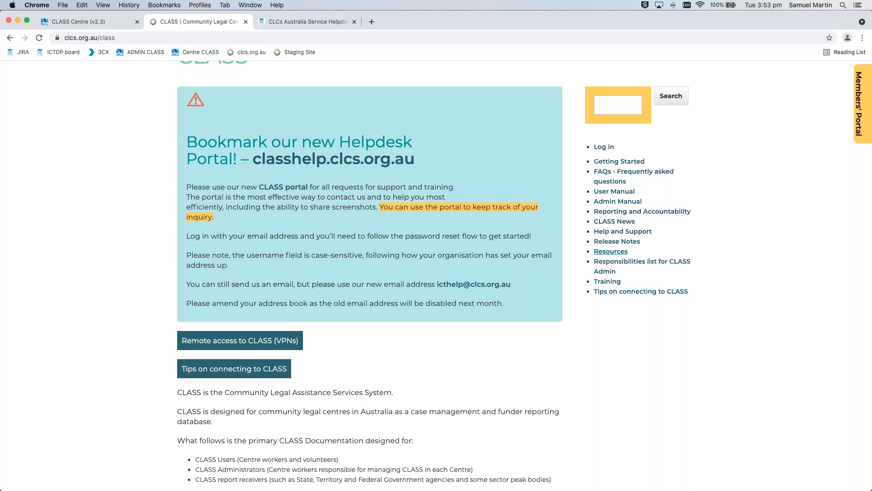
Open the Help and Support page and read the helpdesk's email and phone contact details
click(631, 232)
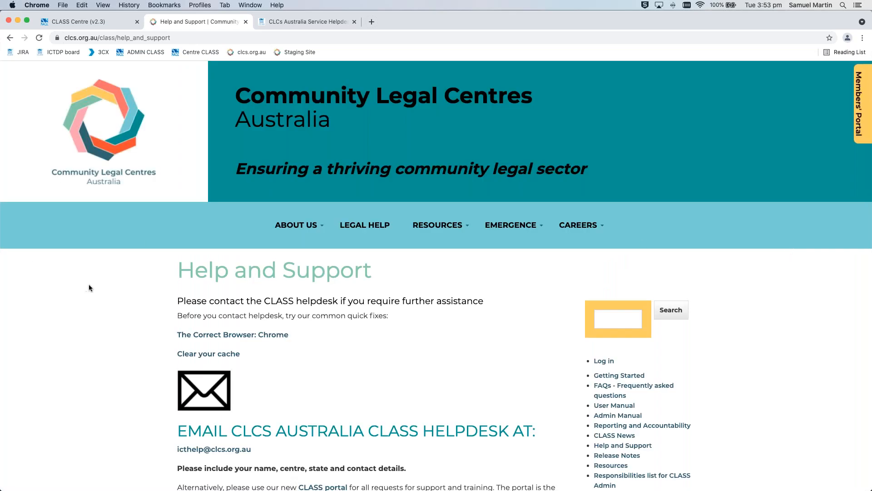
scroll(100, 291, down, 5)
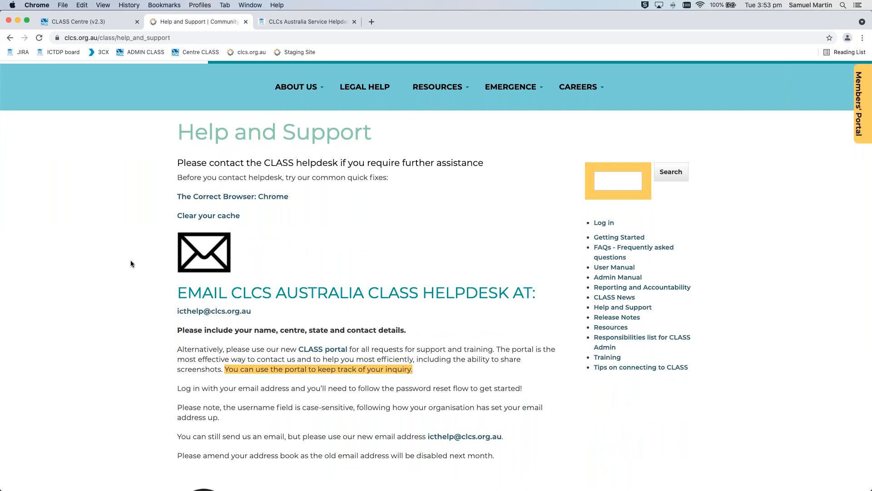
scroll(141, 240, down, 3)
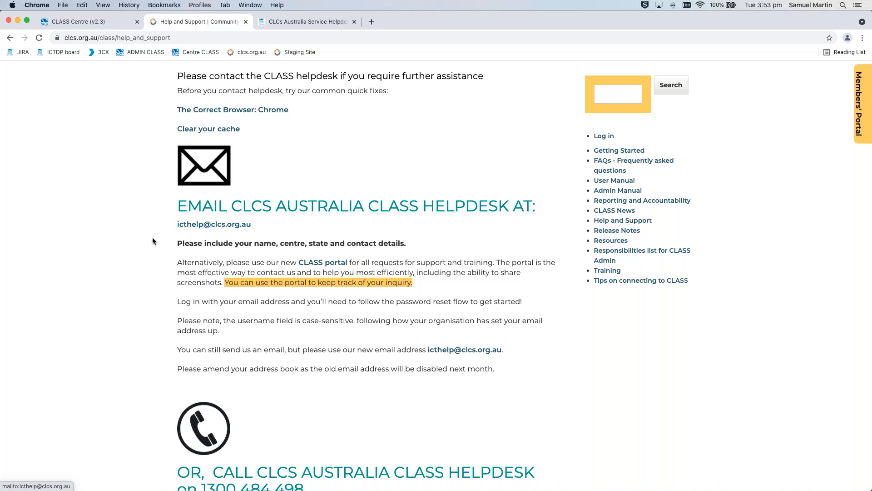
scroll(155, 248, down, 5)
drag(304, 292, 200, 292)
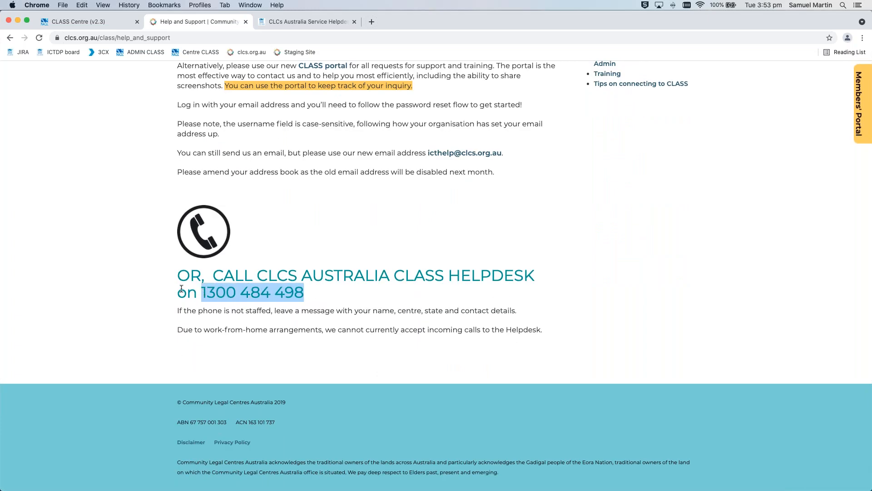
click(143, 261)
scroll(143, 260, up, 10)
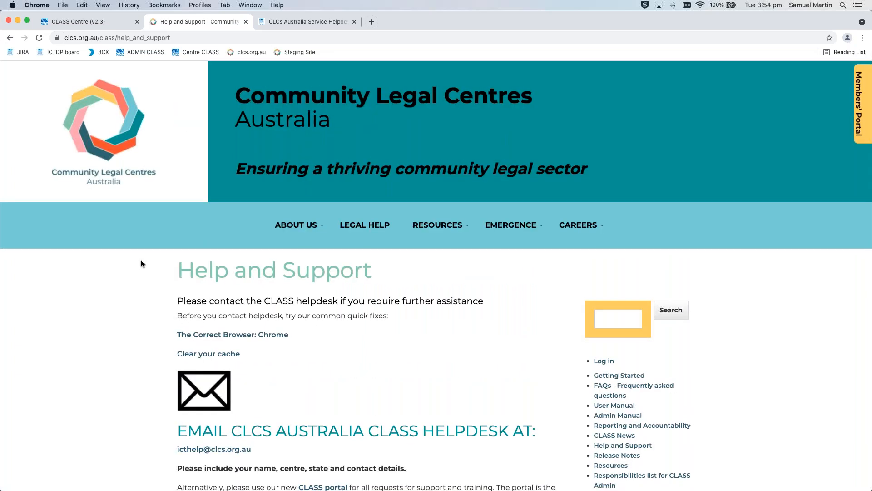
Switch to the CLCs Australia Service Helpdesk Portal page and show all helpdesk requests
click(317, 22)
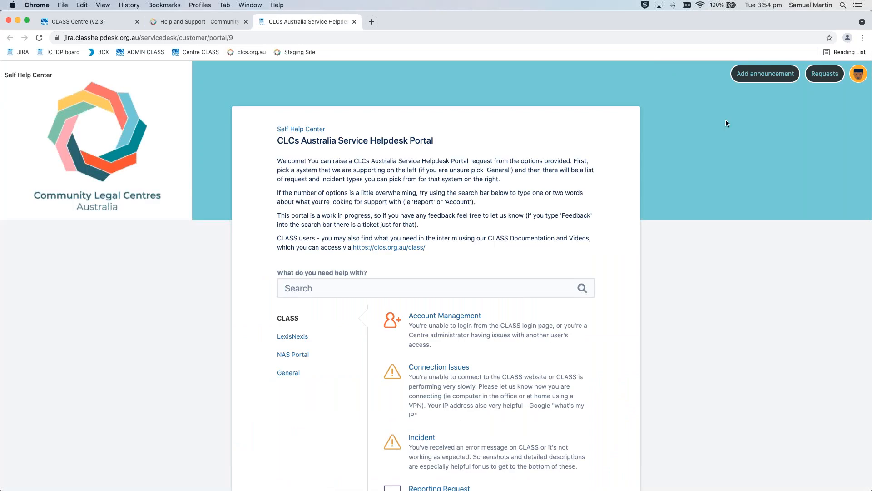
click(827, 75)
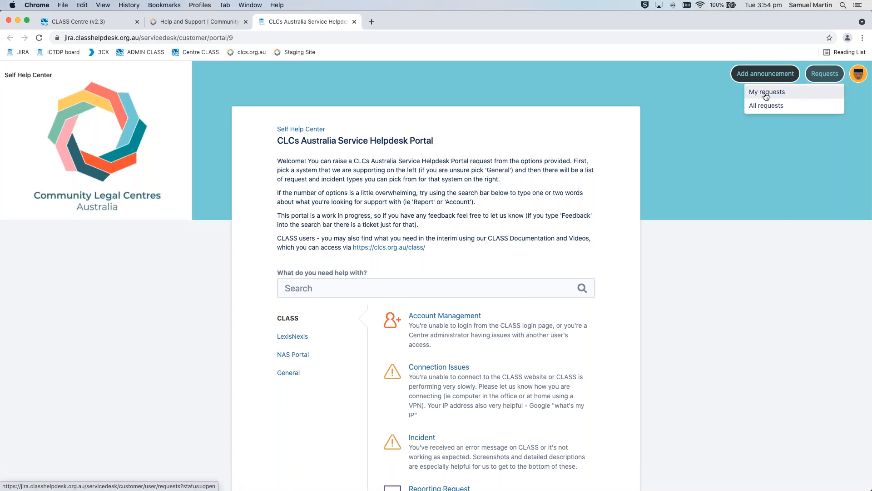
click(763, 107)
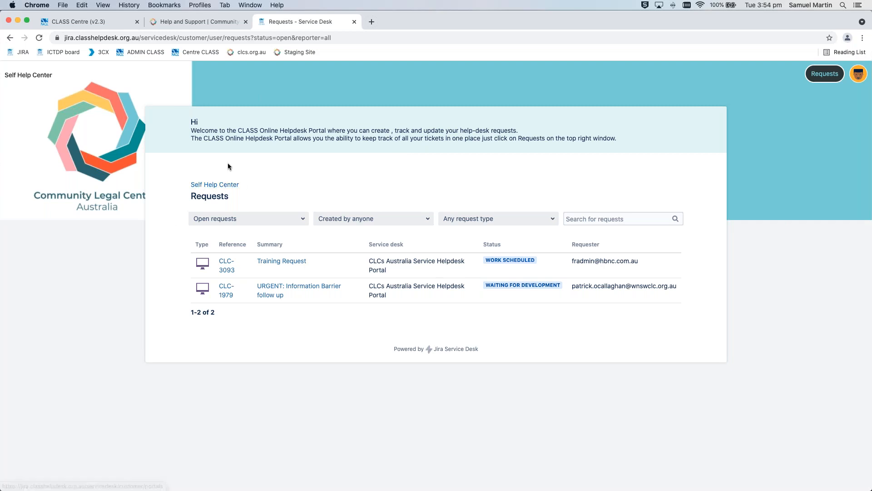
Open the Self Help Center link in a new browser tab while staying on the Requests page
right_click(229, 186)
click(233, 195)
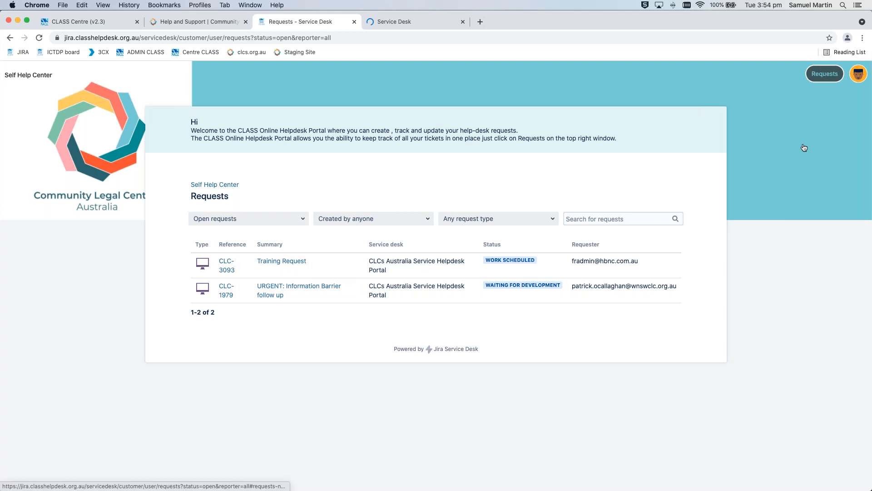
click(825, 75)
click(777, 196)
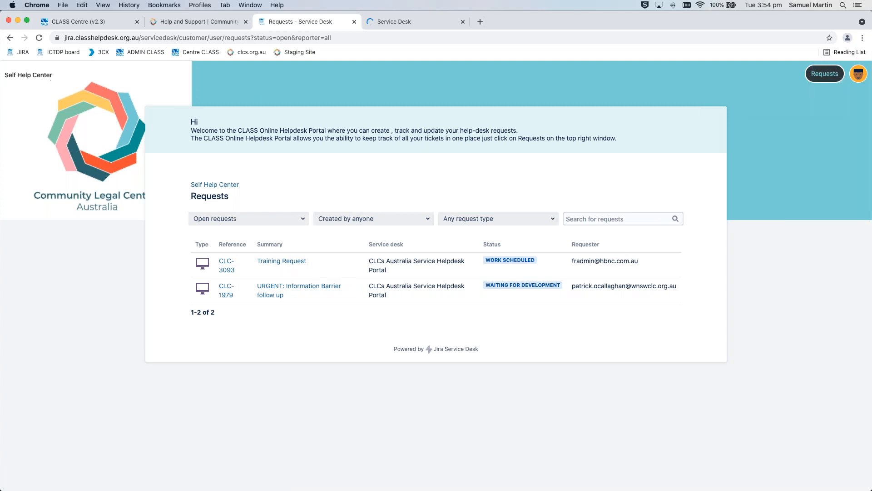
Open the CLASS portal link from the Help and Support page in a new browser tab, and close the Requests page
click(196, 21)
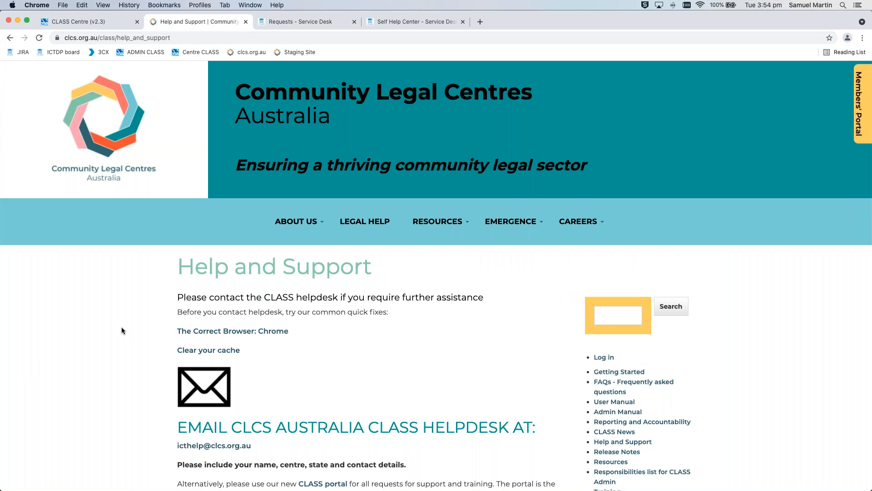
scroll(122, 326, down, 7)
scroll(121, 326, up, 3)
scroll(121, 325, down, 1)
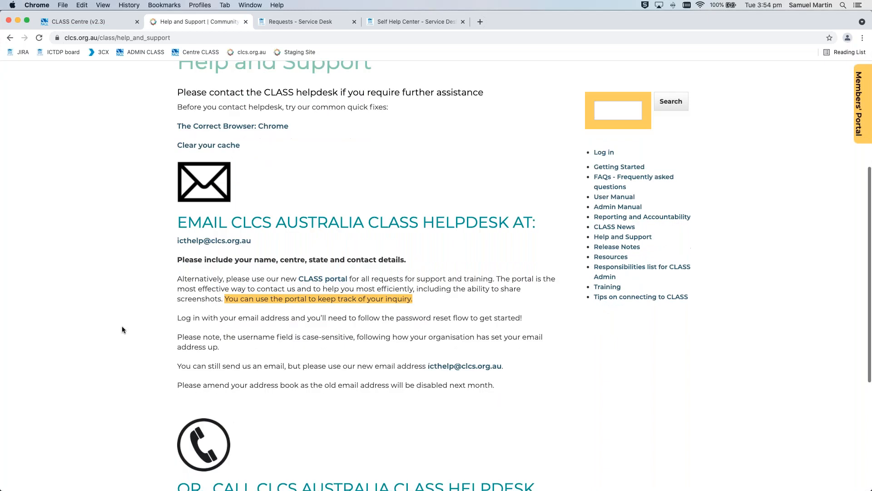
right_click(338, 259)
click(345, 261)
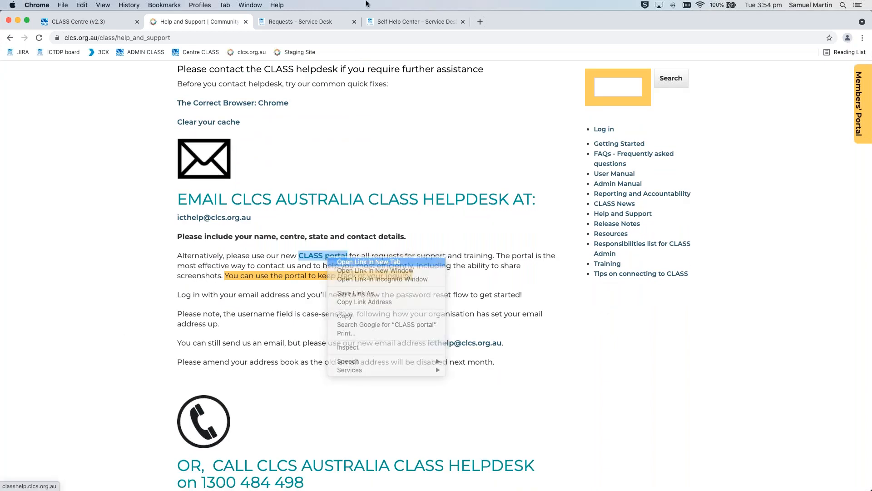
click(354, 21)
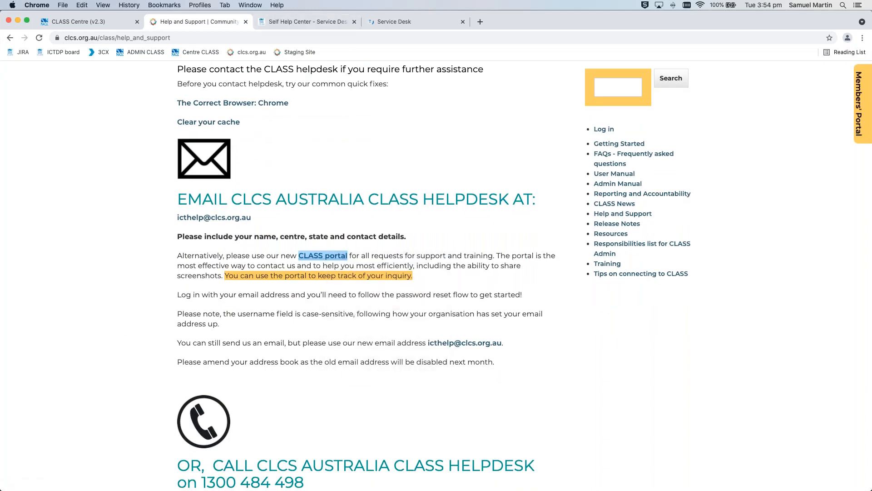
Search the CLASS Online Helpdesk for "actions" and open the CLASS Helpdesk Customer Portal's "I need some clarification" request form
click(323, 20)
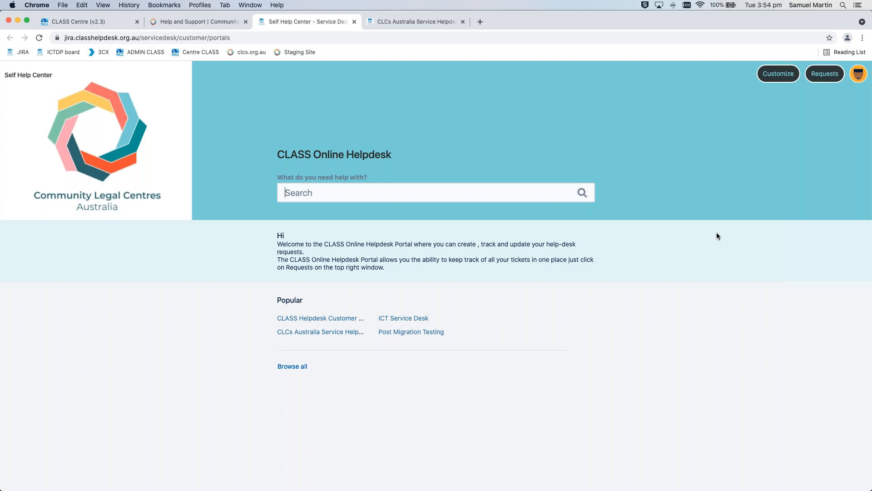
text(actions)
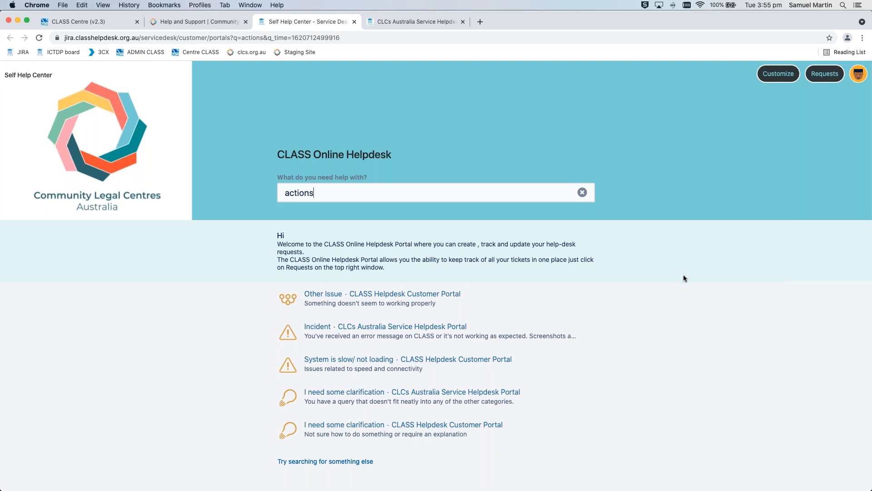
scroll(689, 272, down, 2)
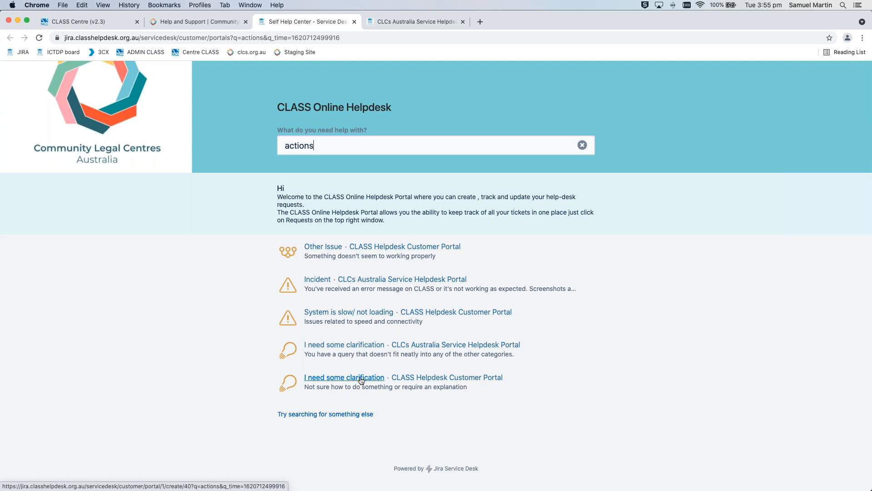
scroll(362, 381, up, 2)
scroll(361, 381, down, 2)
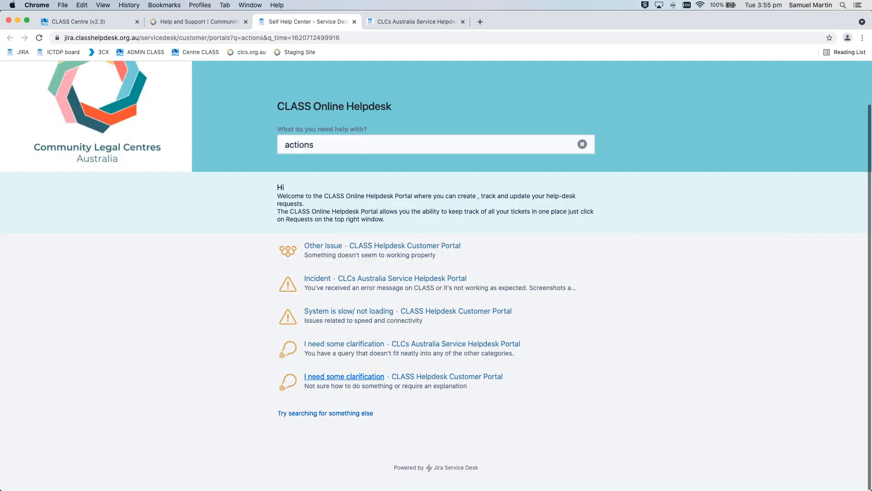
click(354, 382)
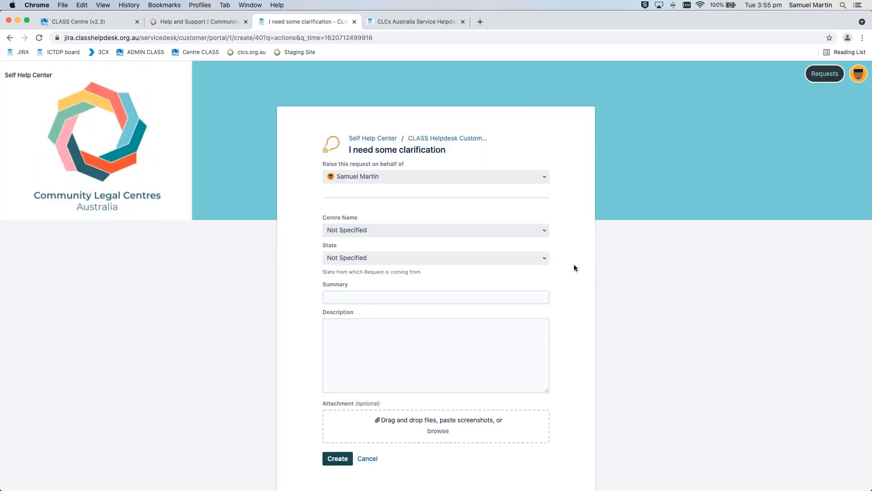
Try entering the sample text "ghjfgh" as the request's summary and clear it again
scroll(574, 264, down, 2)
click(449, 264)
text(ghjfgh)
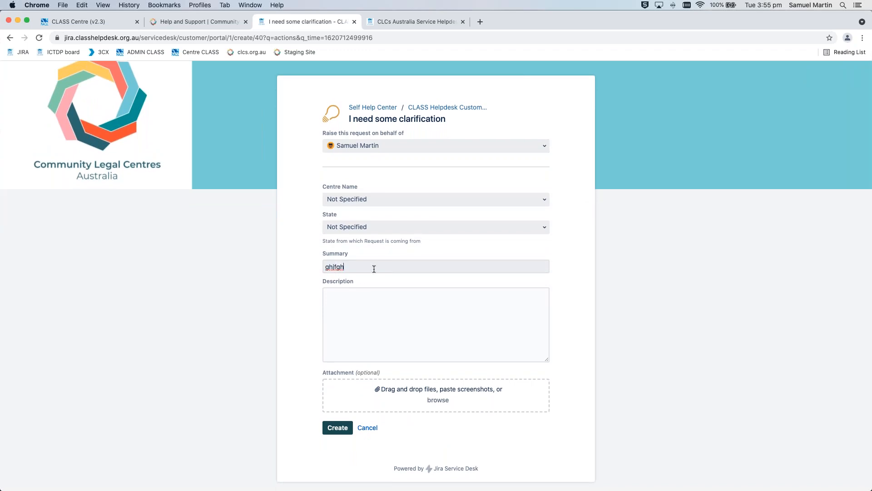
key(BackSpace)
key(BackSpace)
key(BackSpace)
key(BackSpace)
key(BackSpace)
key(BackSpace)
click(383, 321)
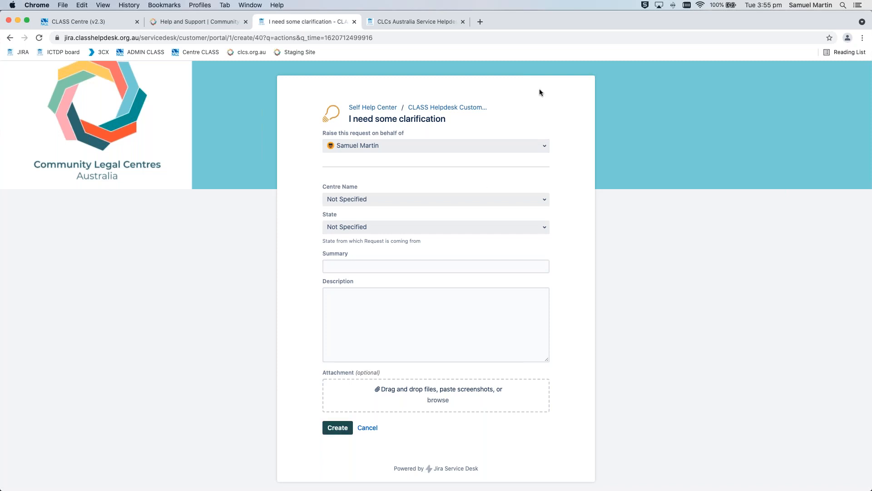
Review the CLASS request types on the CLCs Australia Service Helpdesk Portal, and show the General category
click(423, 21)
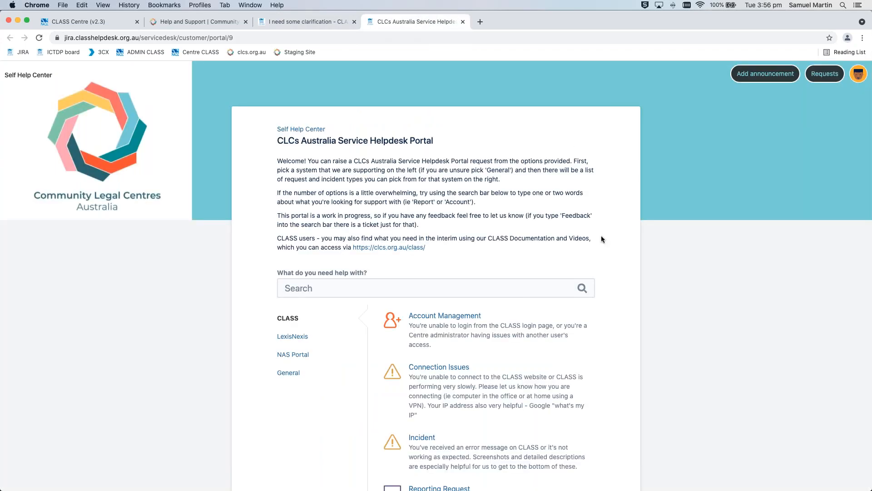
scroll(606, 235, down, 2)
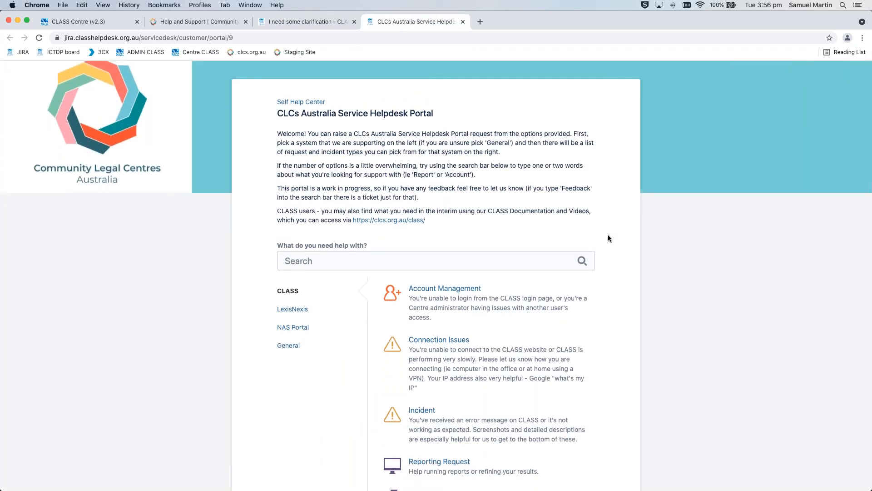
scroll(608, 235, down, 5)
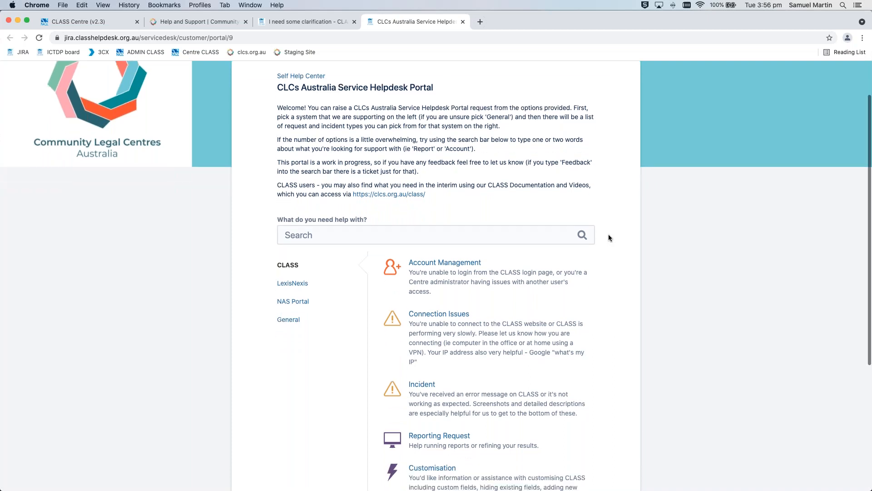
scroll(608, 237, down, 3)
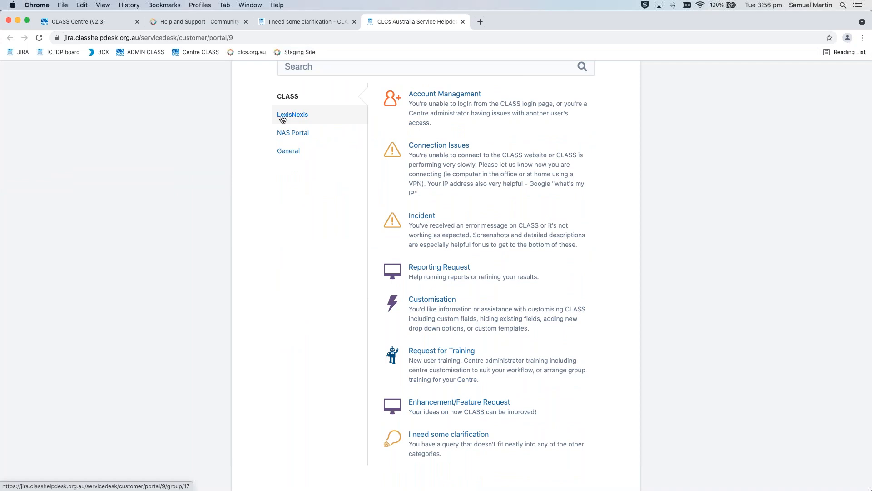
click(291, 154)
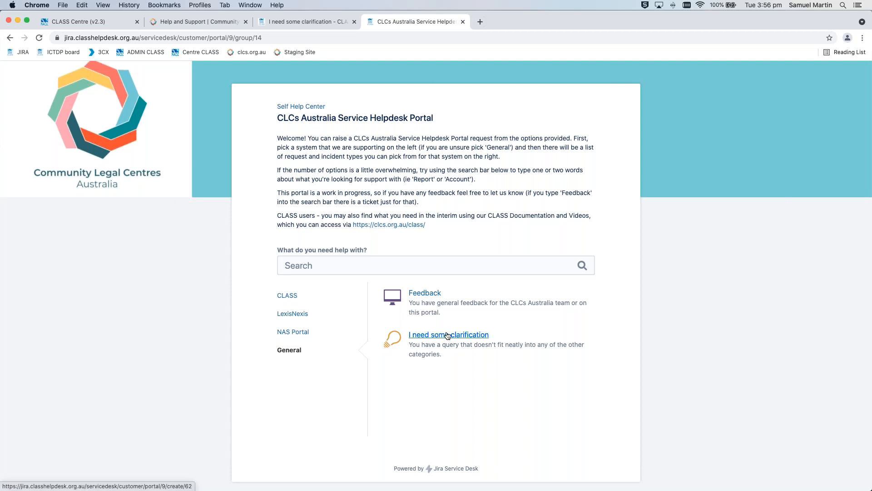
Return to the portal's CLASS category, review its request types and open the "I need some clarification" request form
click(291, 295)
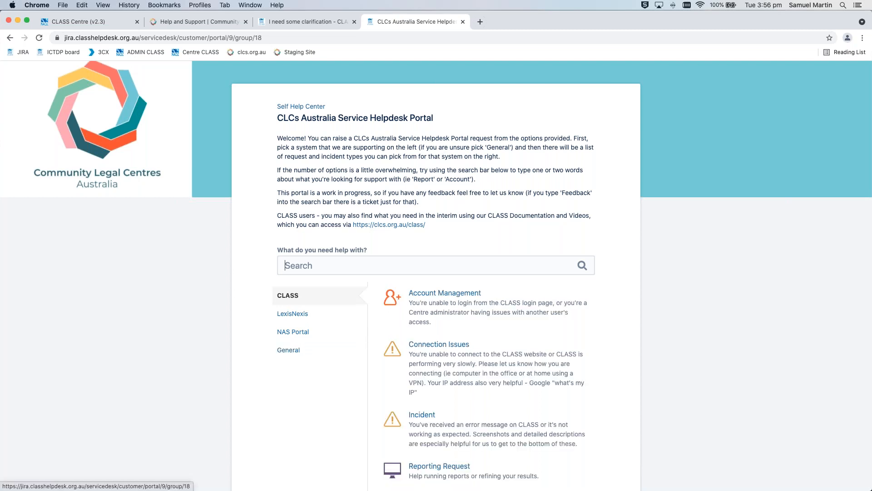
scroll(626, 334, down, 1)
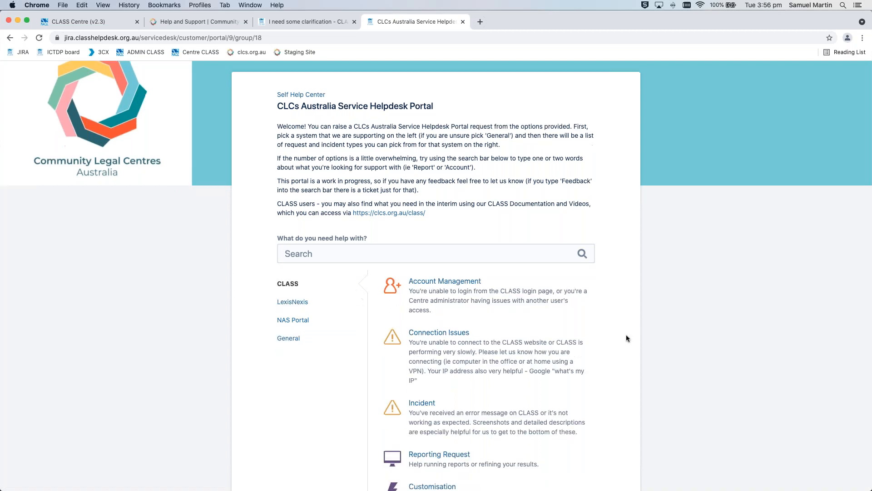
scroll(626, 335, down, 10)
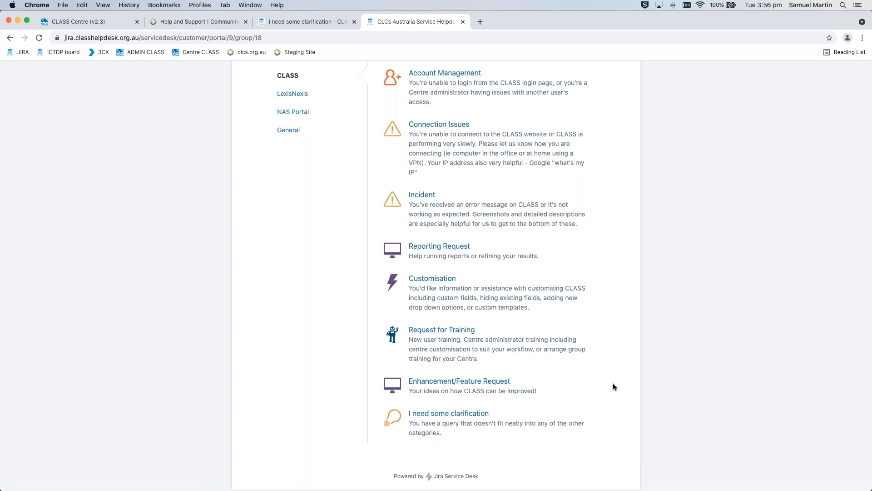
scroll(613, 387, up, 1)
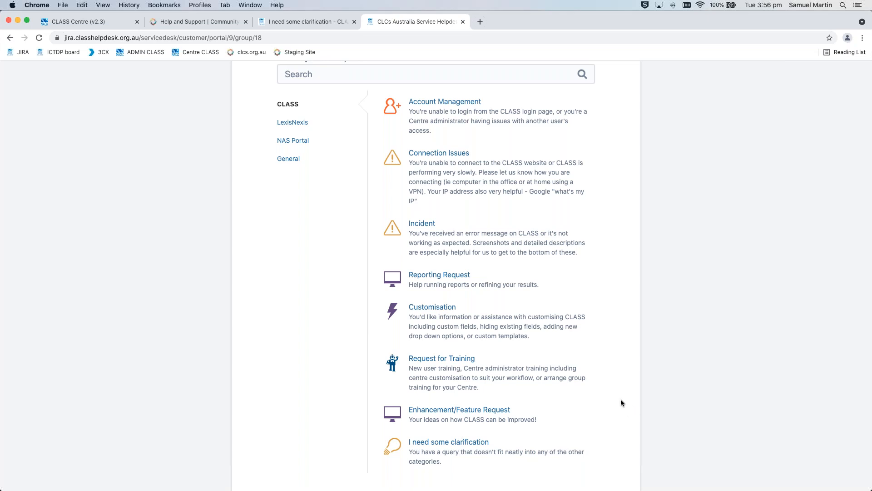
scroll(621, 403, down, 1)
click(449, 405)
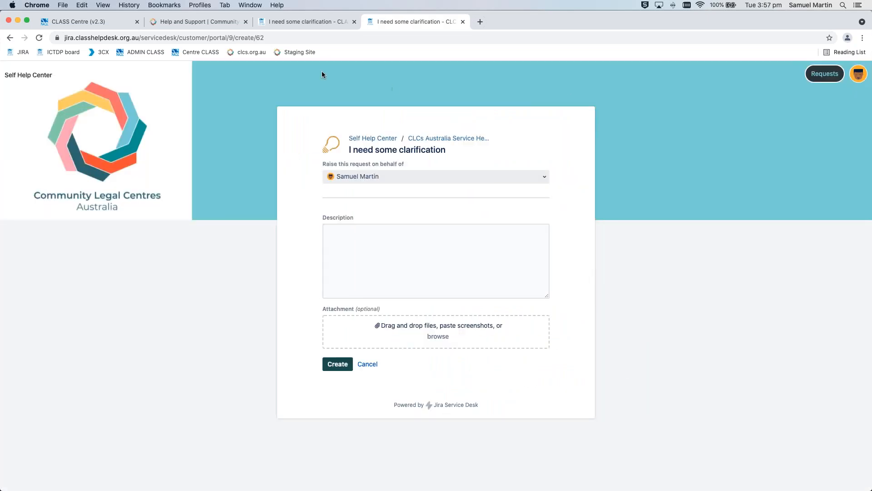
Return to the Help and Support page, open the Training page and look through the CLASS training options
click(200, 23)
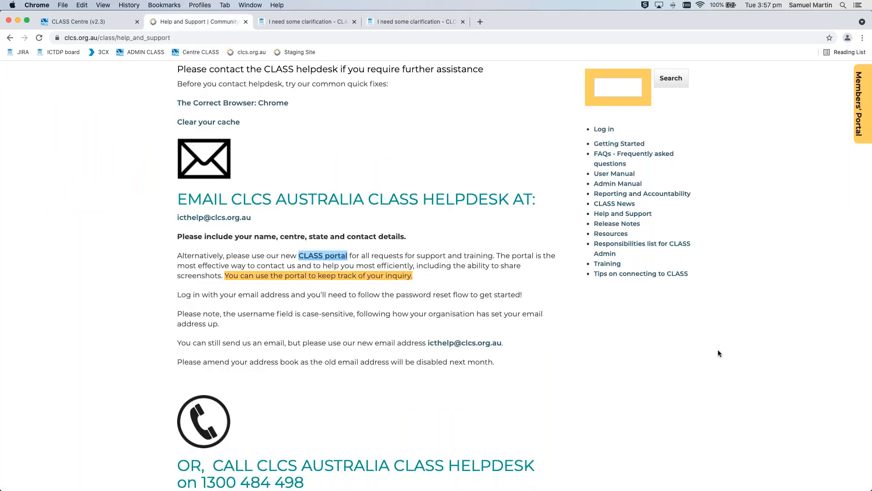
click(728, 262)
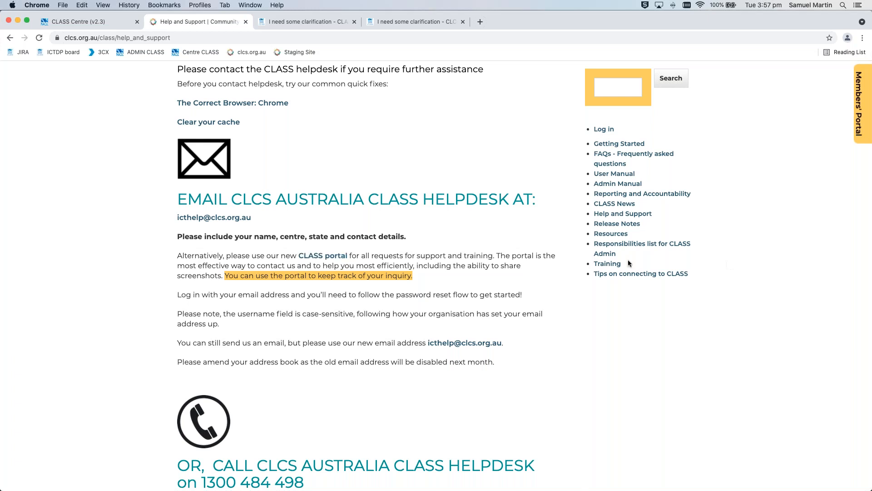
click(612, 265)
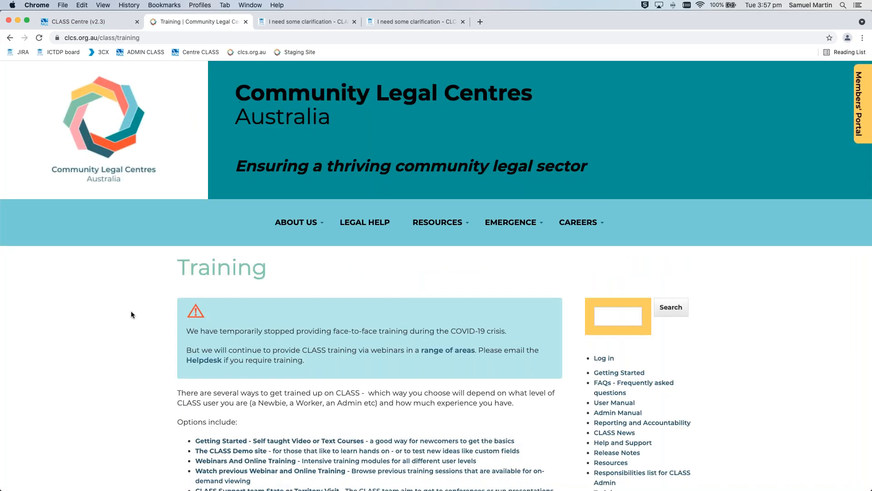
scroll(131, 312, down, 3)
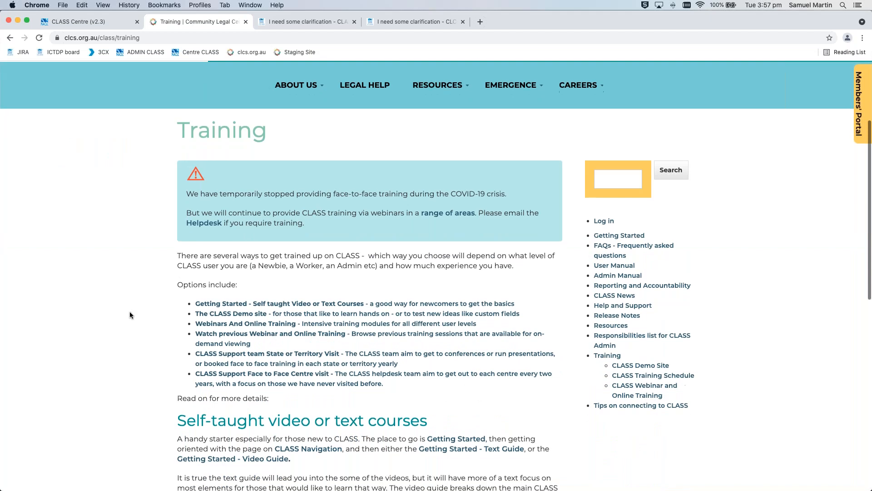
scroll(130, 314, down, 4)
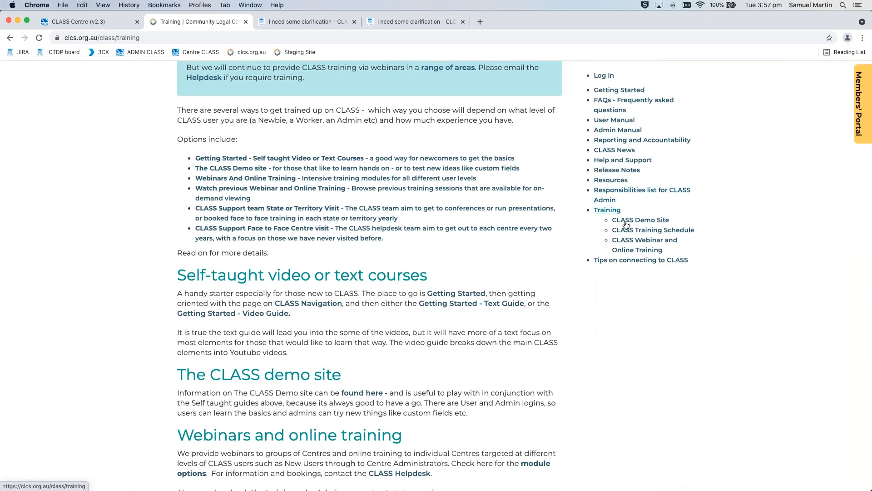
Open the CLASS Training Schedule, read the details of the 25 May Accountability session and collapse them
click(667, 231)
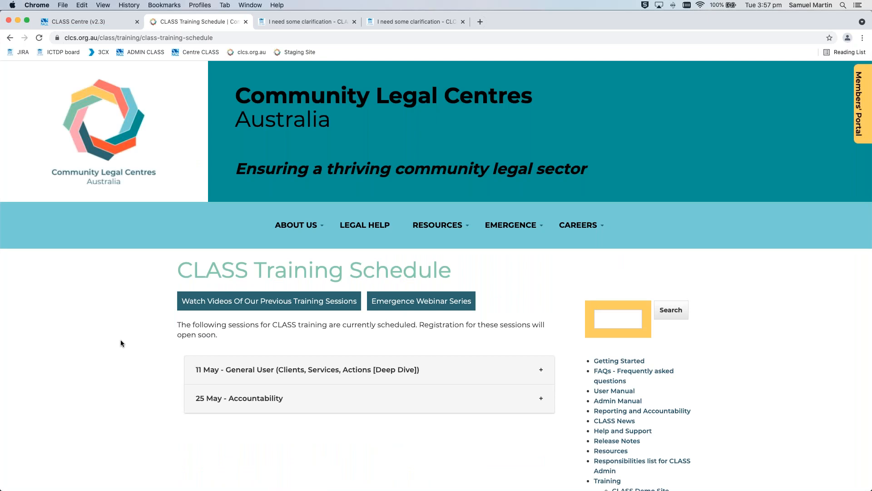
scroll(121, 343, down, 5)
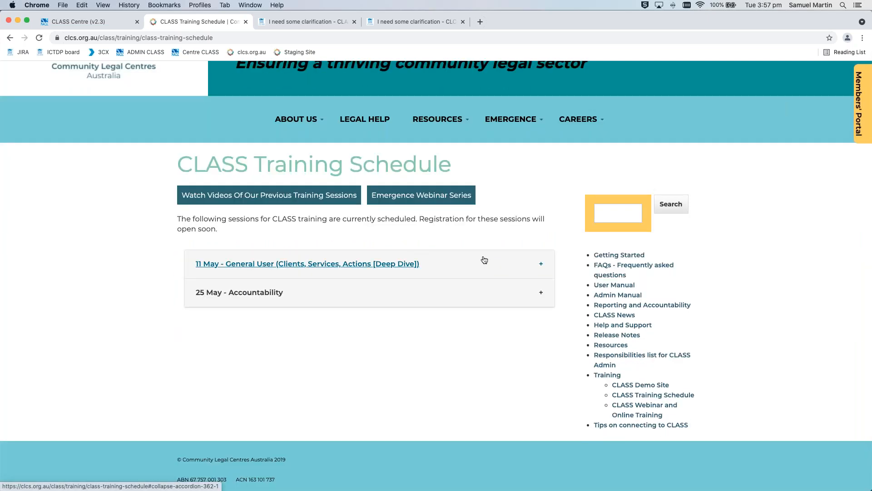
click(474, 297)
scroll(474, 354, down, 3)
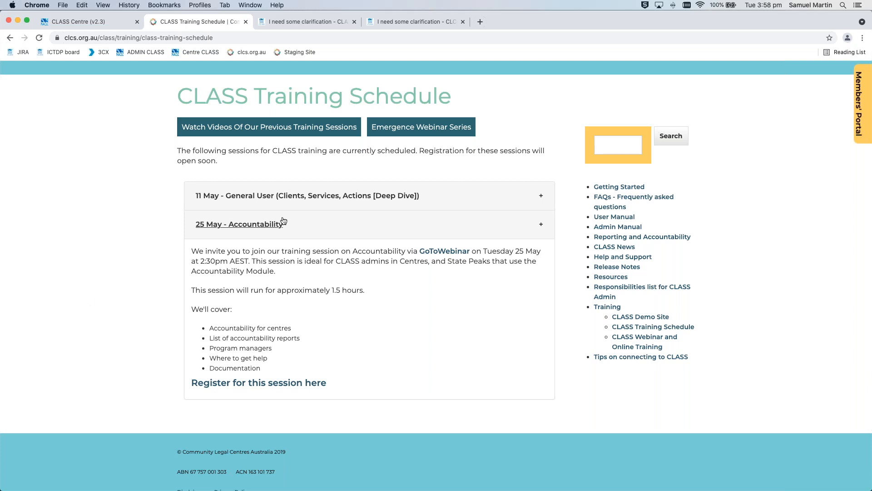
click(469, 223)
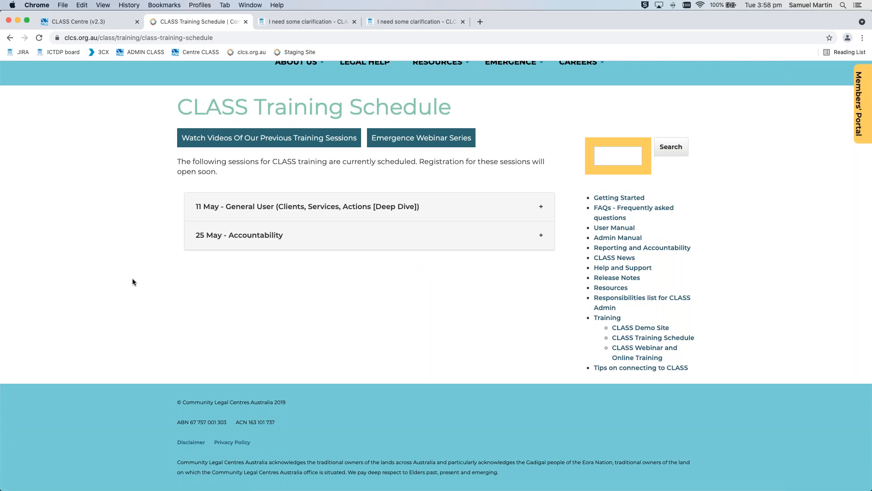
Open the Emergence Webinars page of the Community Legal Centres Australia site
scroll(133, 278, up, 5)
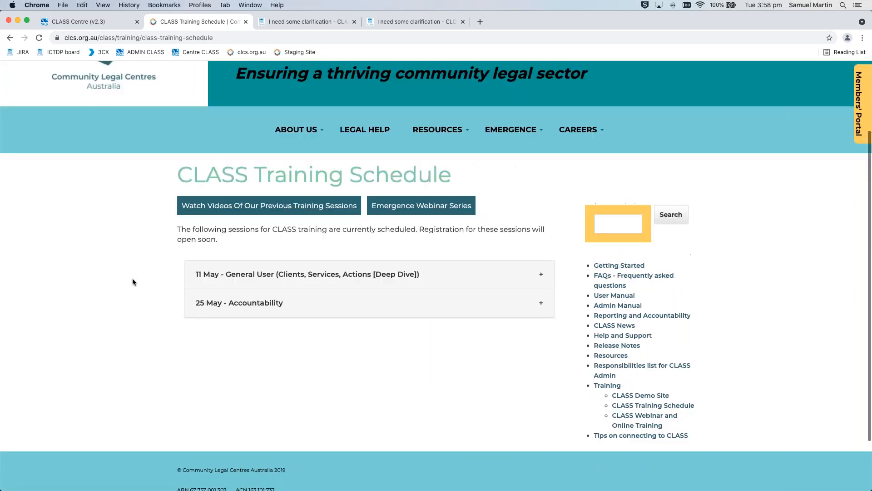
mouse_move(525, 225)
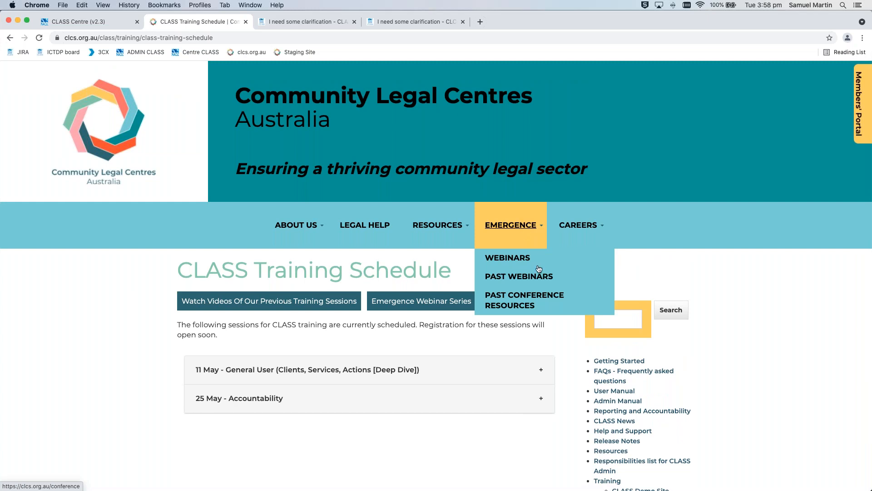
click(522, 259)
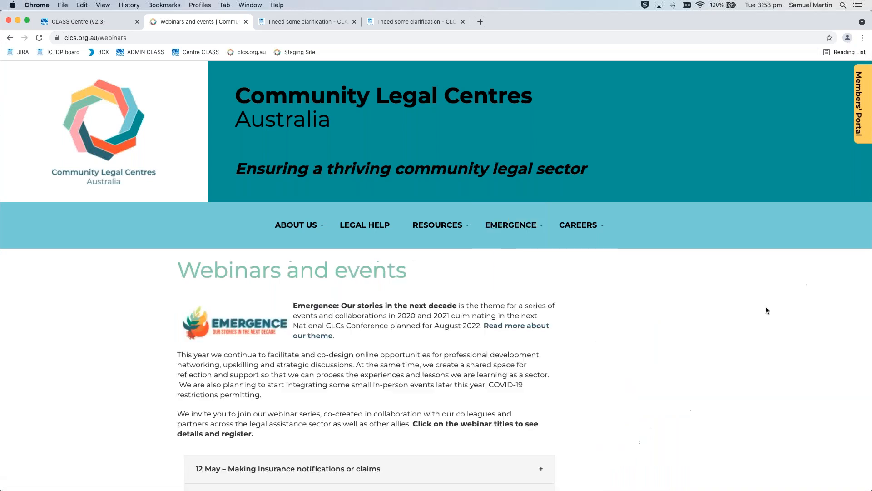
Look through the upcoming webinars, read the details of the 3 June "The (Fun)damentals of ICT" session and collapse them
scroll(766, 307, down, 5)
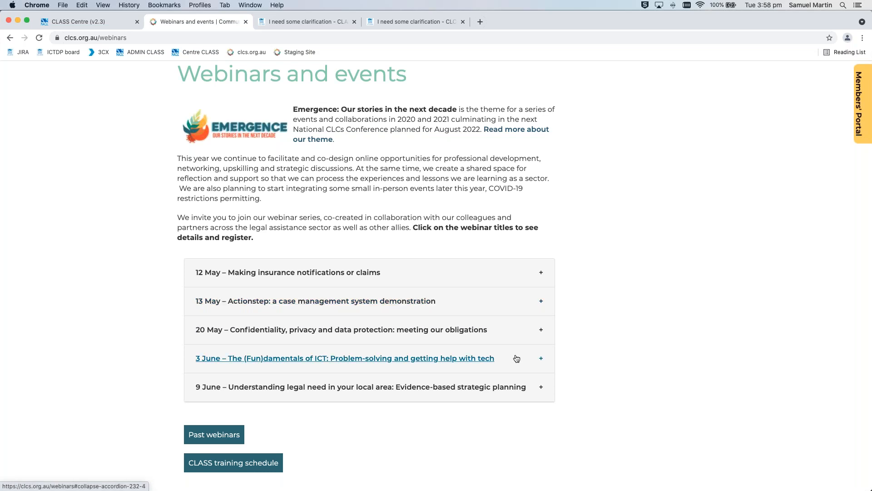
scroll(517, 358, down, 2)
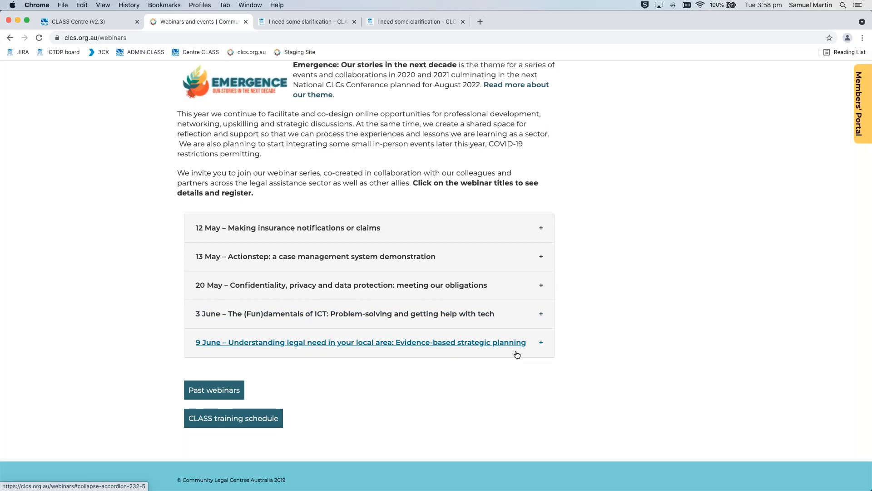
click(512, 317)
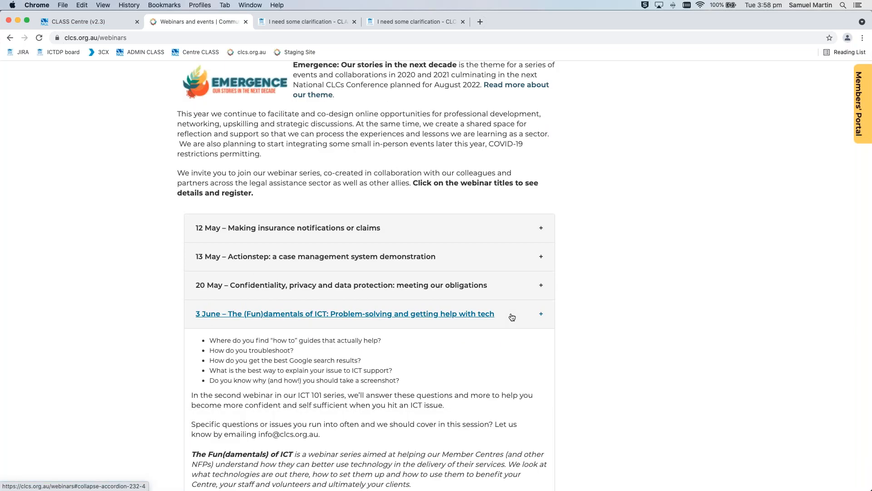
click(512, 316)
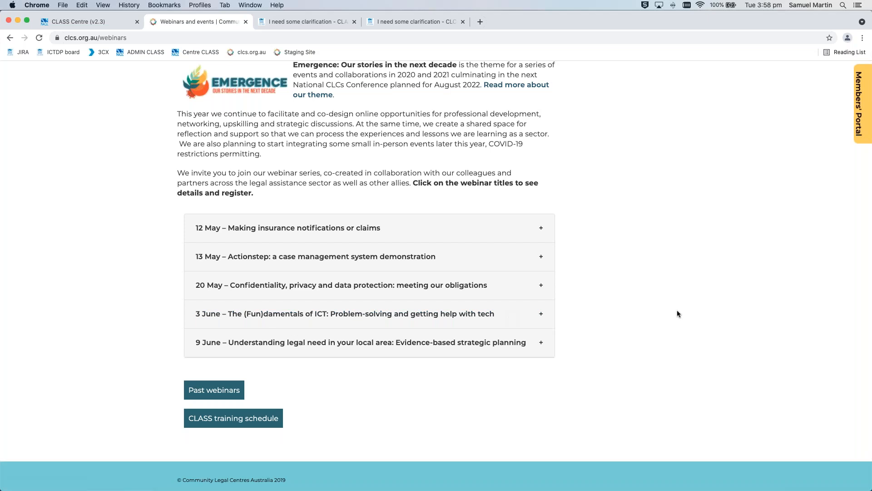